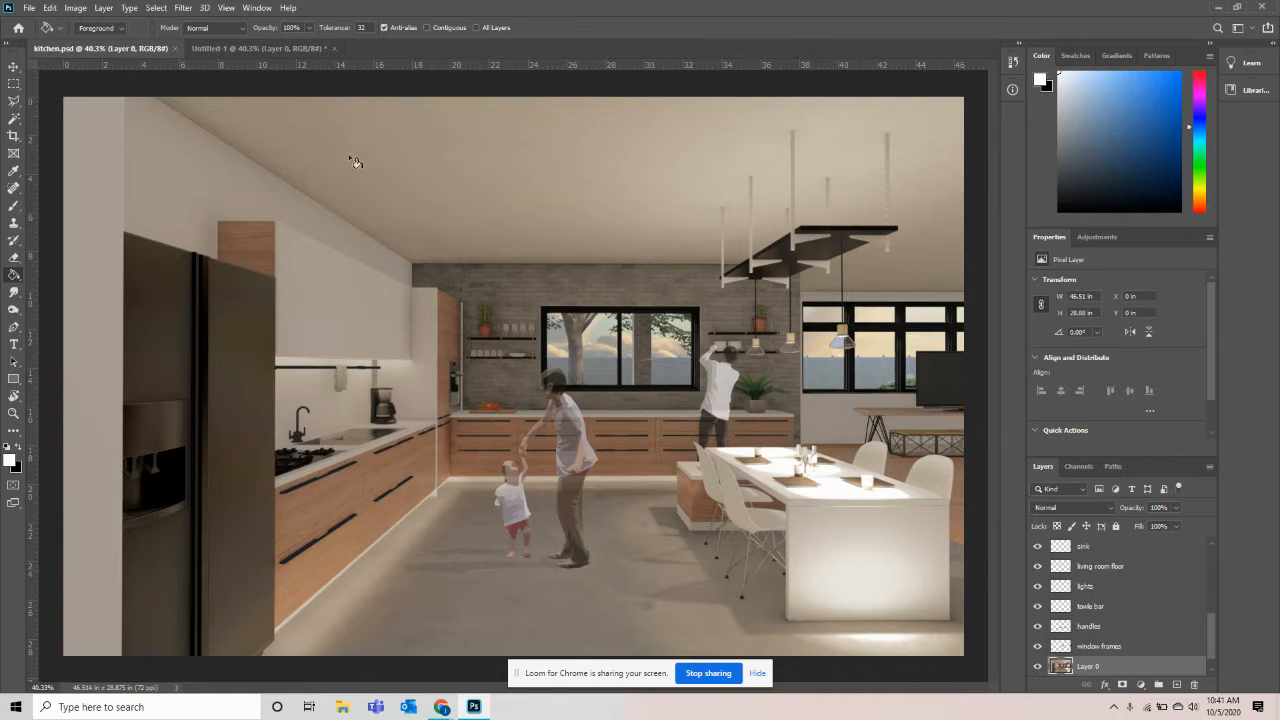
Step: Compare the edited kitchen.psd scene with the plain kitchen render in Untitled-1
click(264, 46)
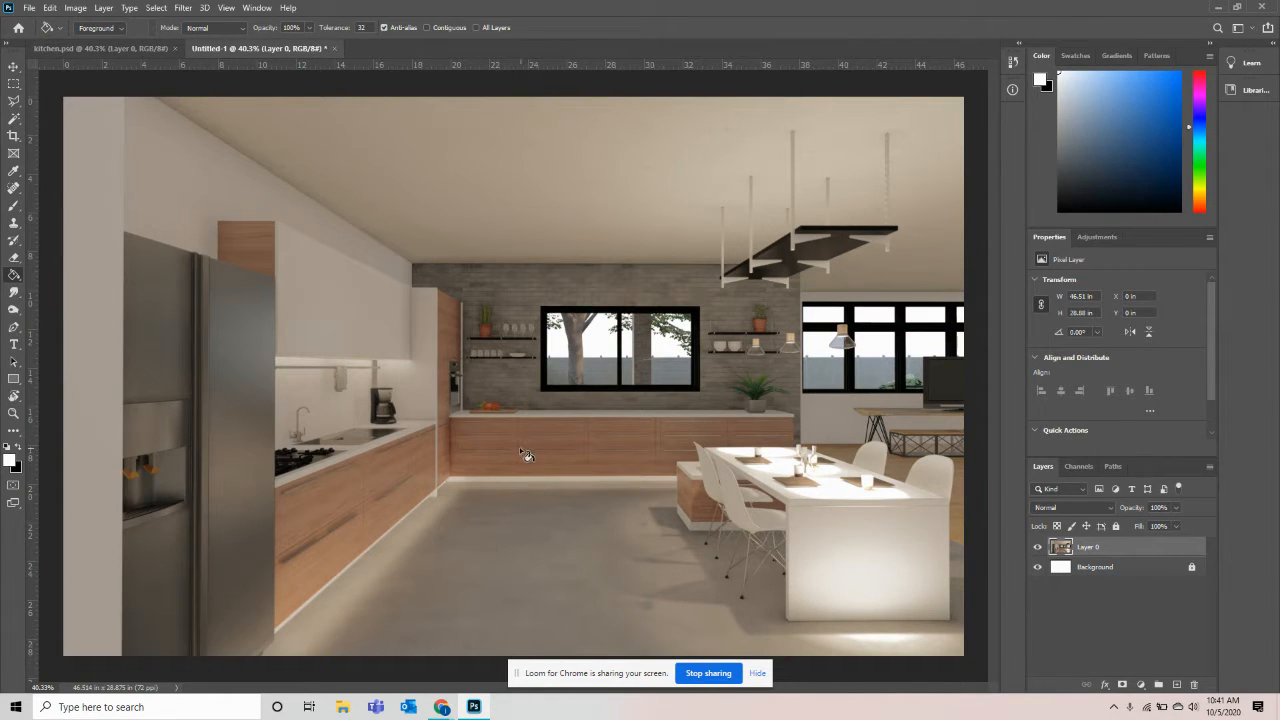
click(96, 48)
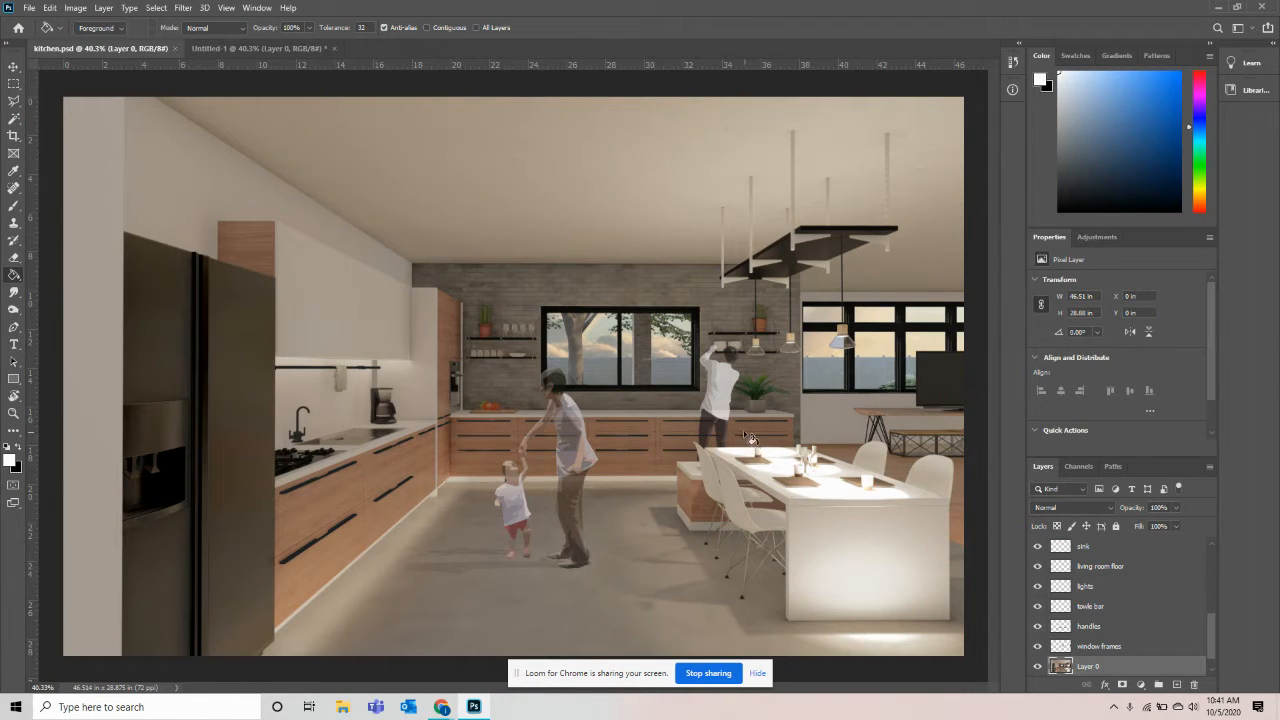
click(283, 49)
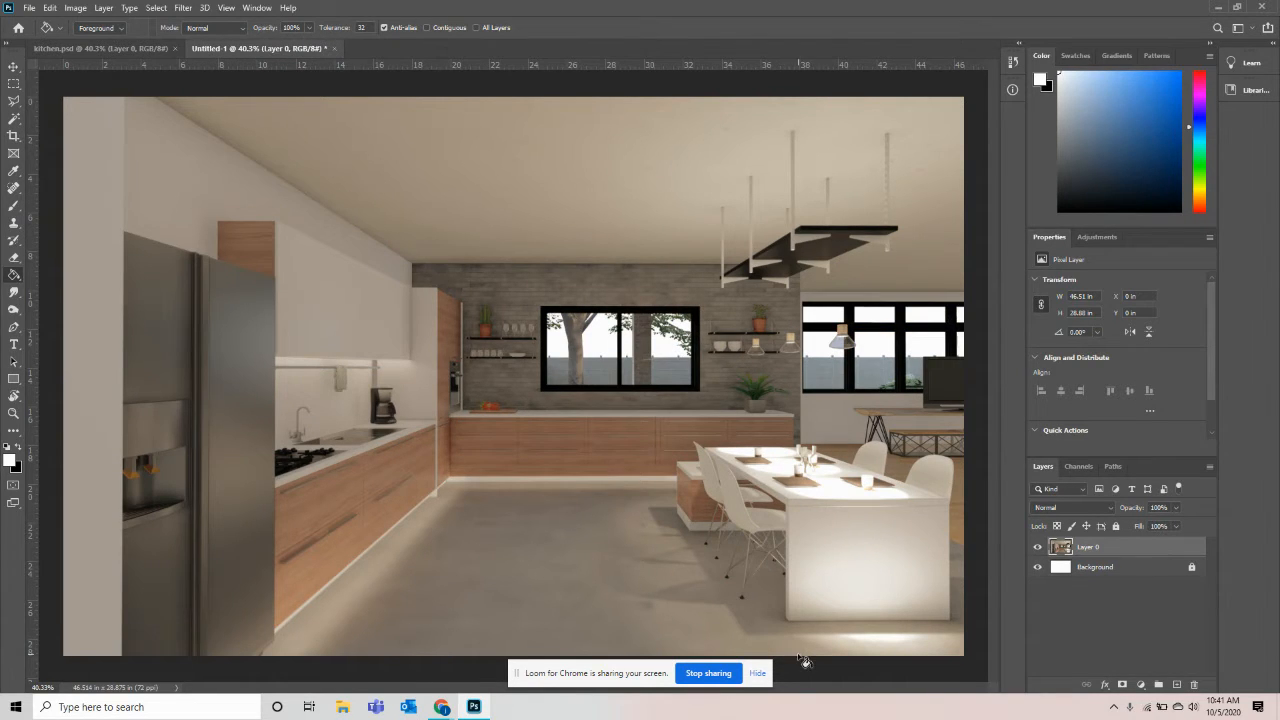
click(758, 674)
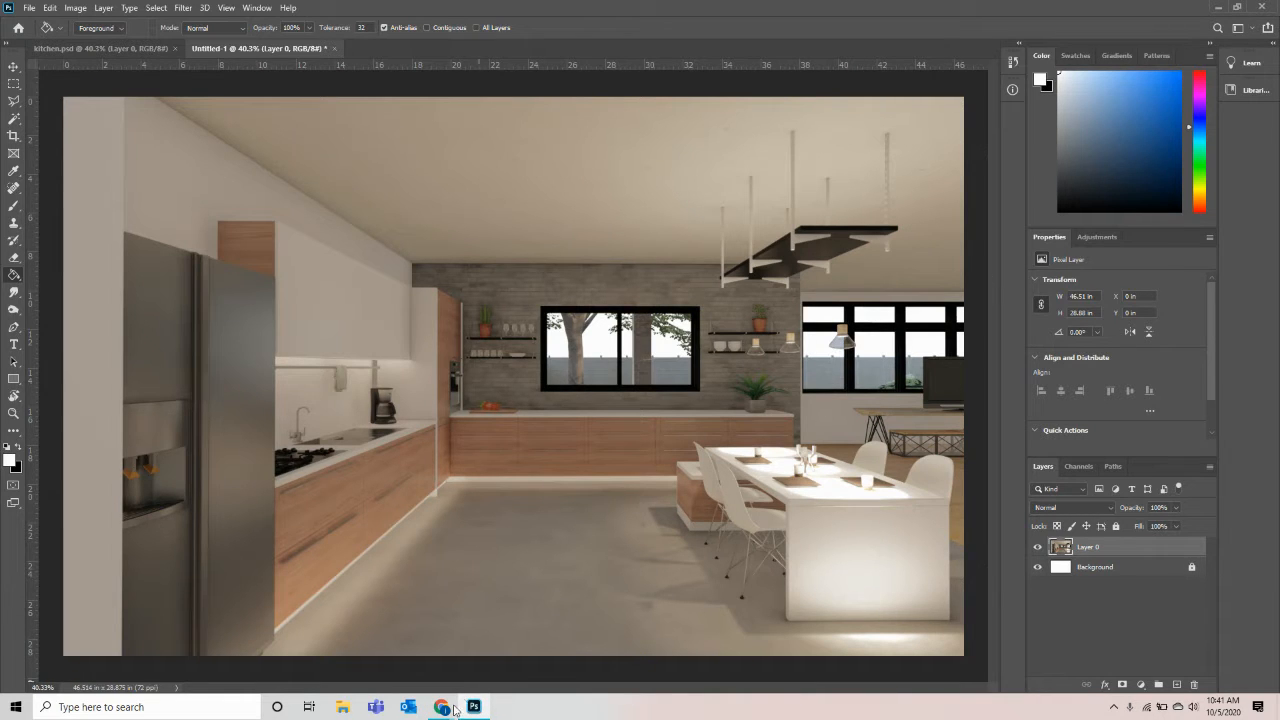
Step: Switch to Chrome and browse the silhouettes, originals and cutouts galleries on the Nonscandinavia site
mouse_move(443, 707)
click(448, 652)
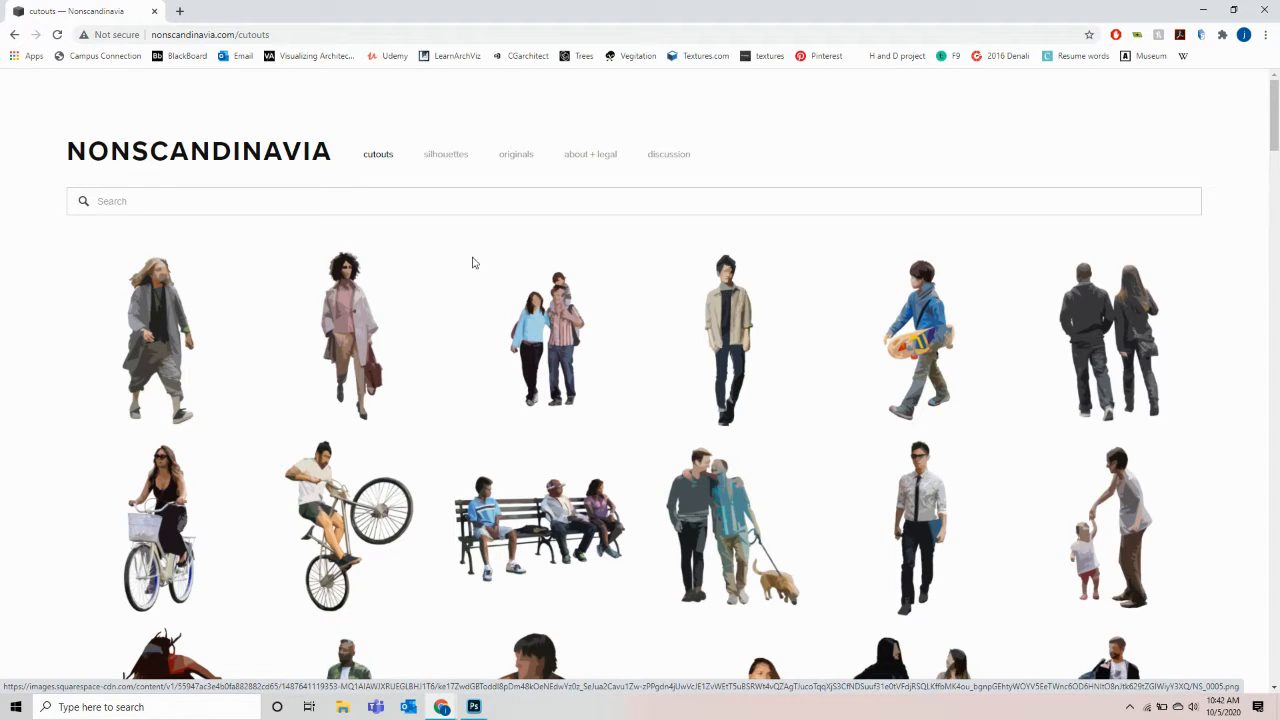
click(449, 158)
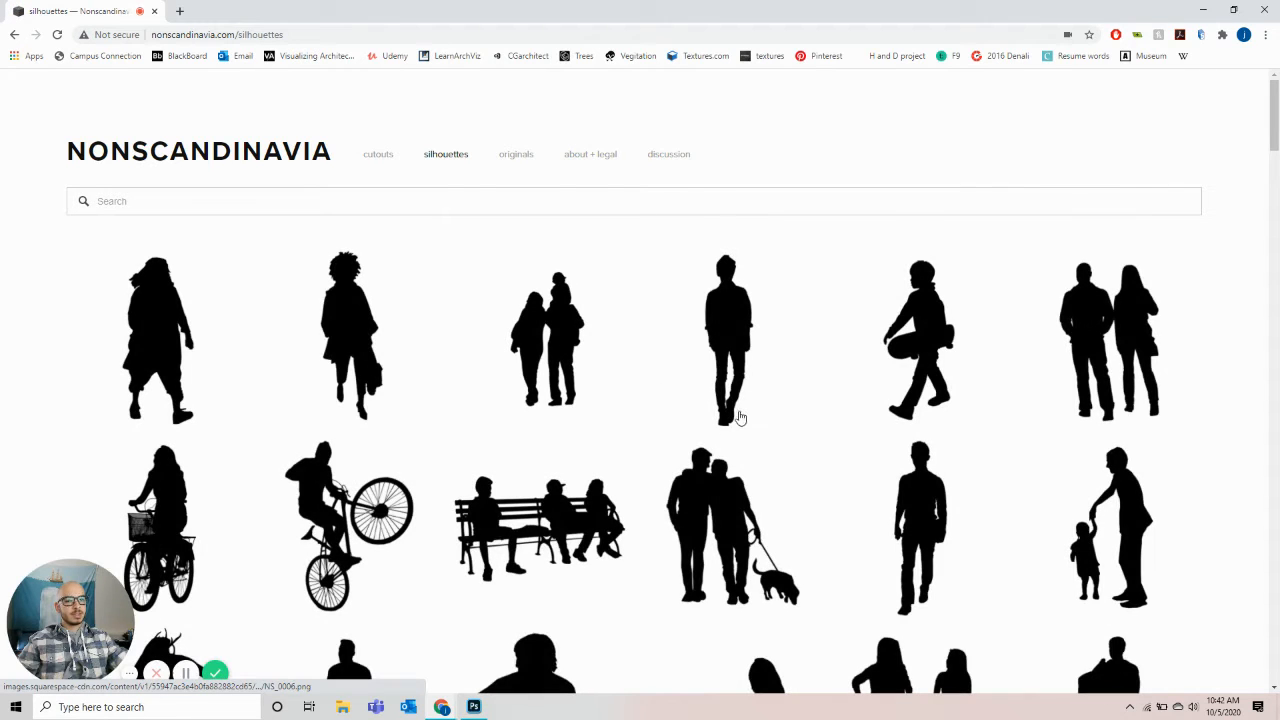
click(526, 160)
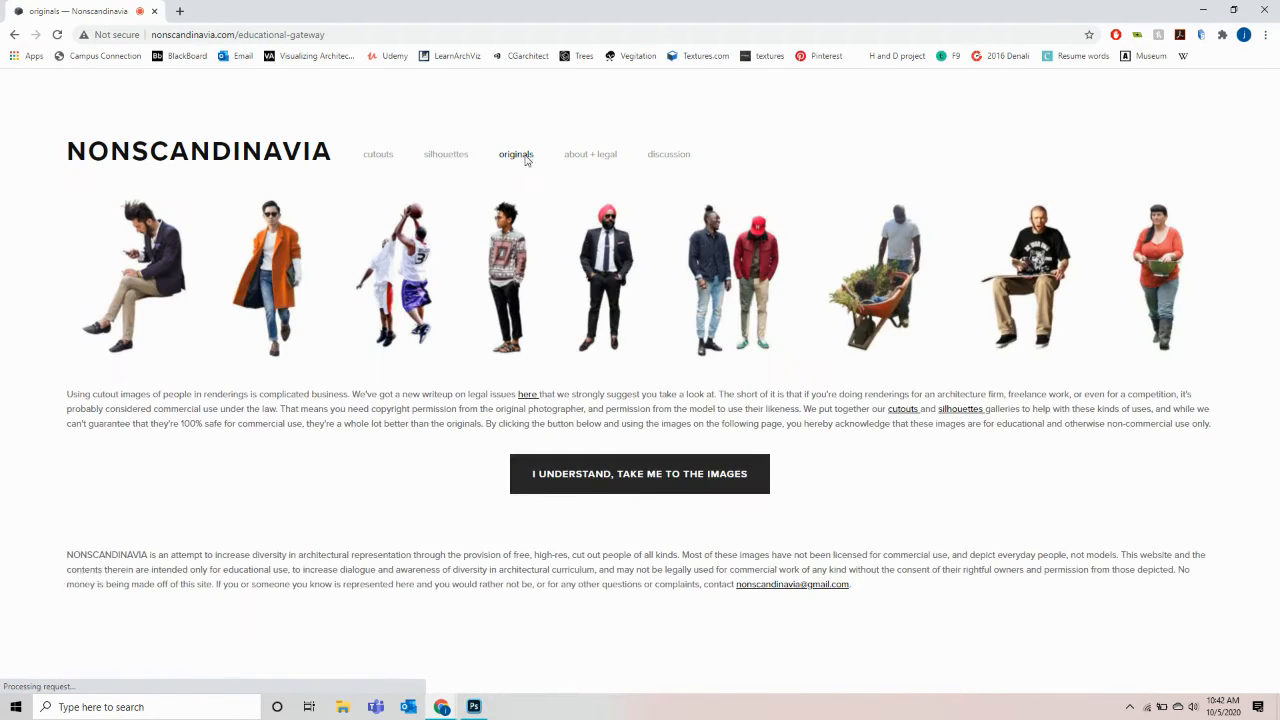
click(646, 477)
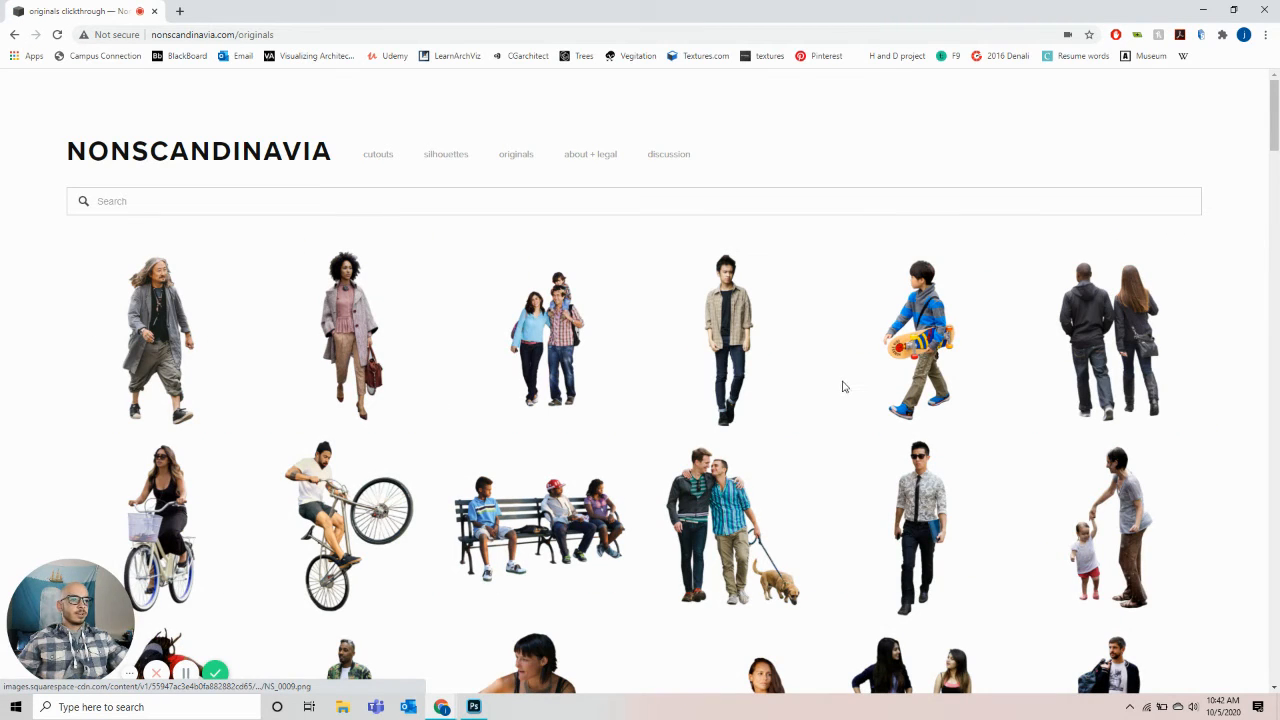
click(384, 157)
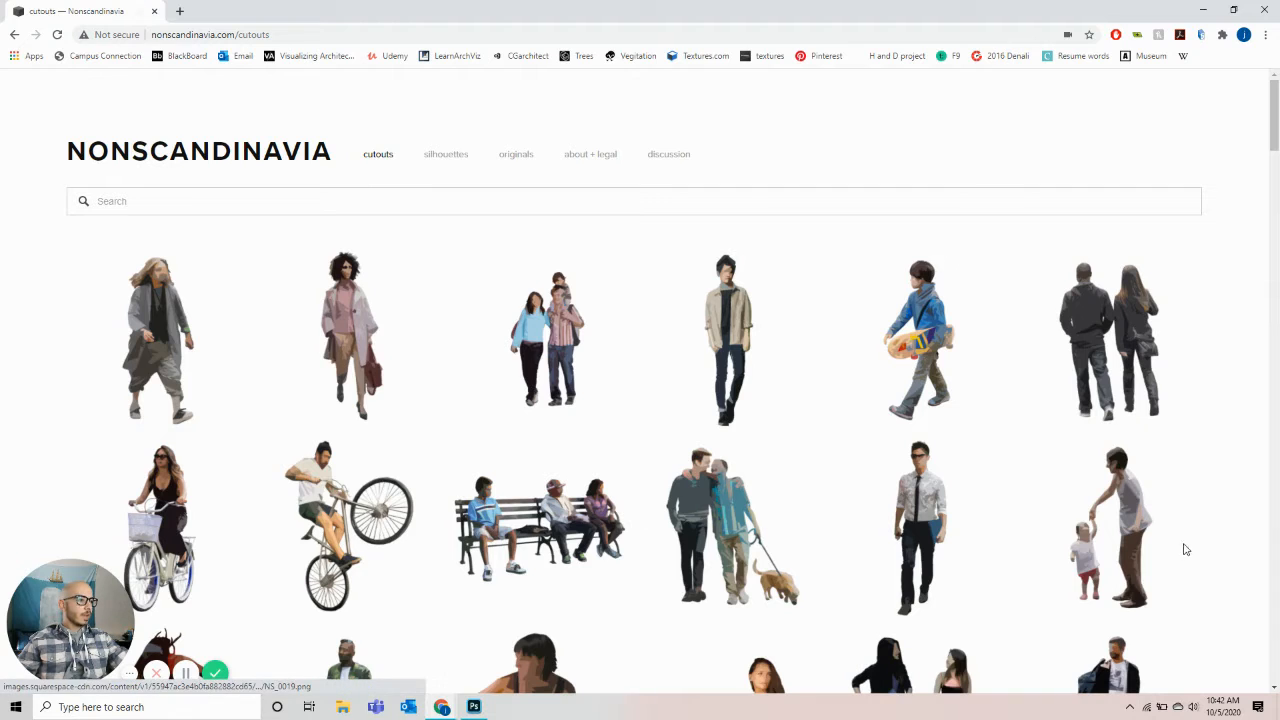
Step: Open the cutout of the woman holding a toddler's hand and copy its image
click(1133, 500)
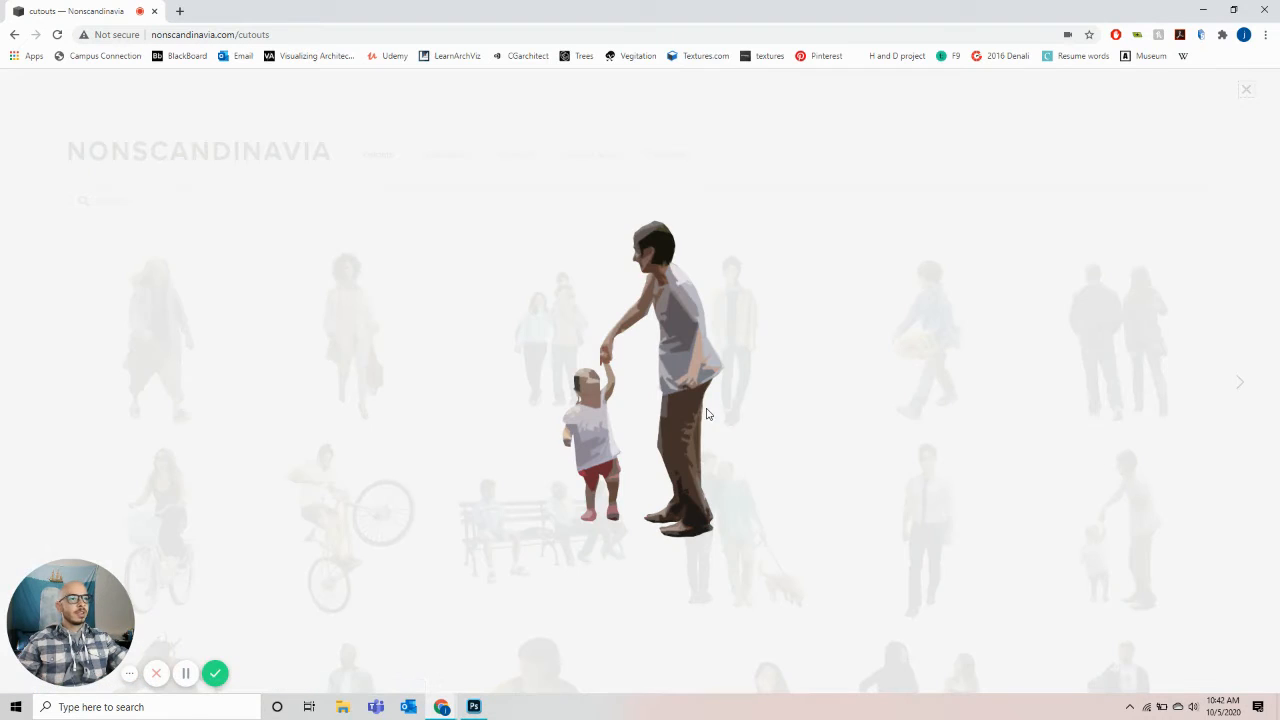
right_click(681, 340)
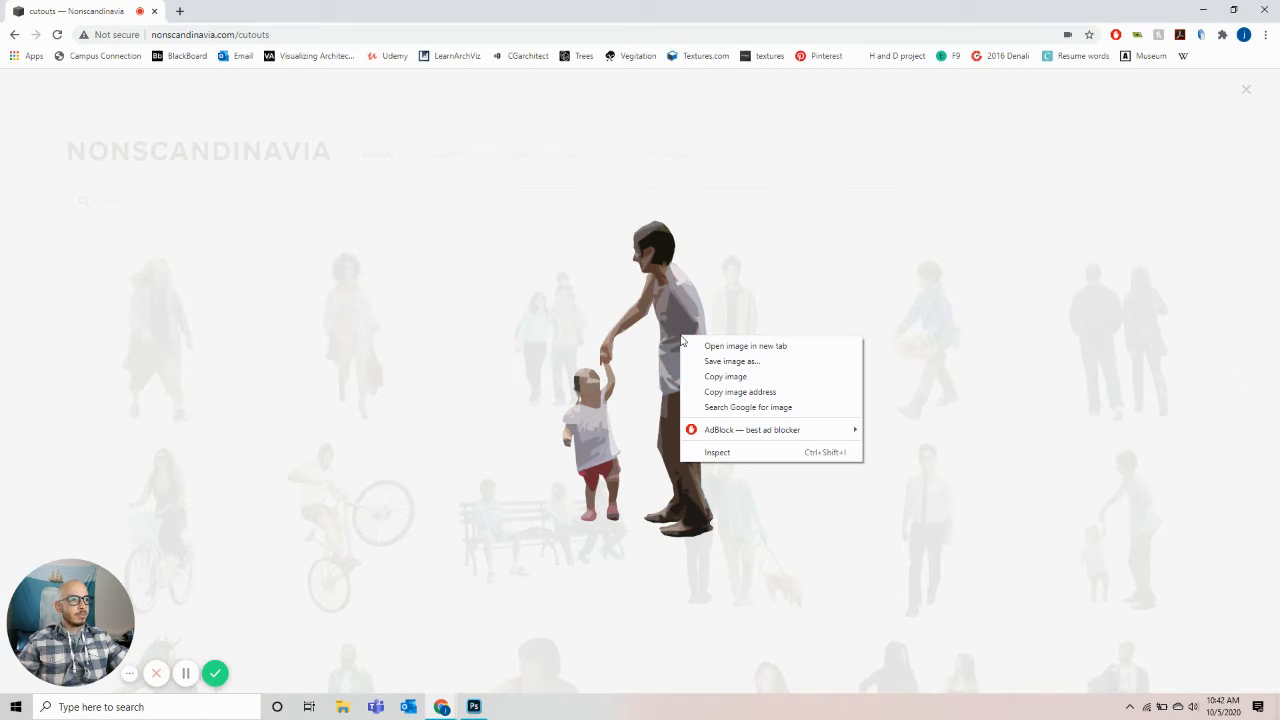
click(750, 379)
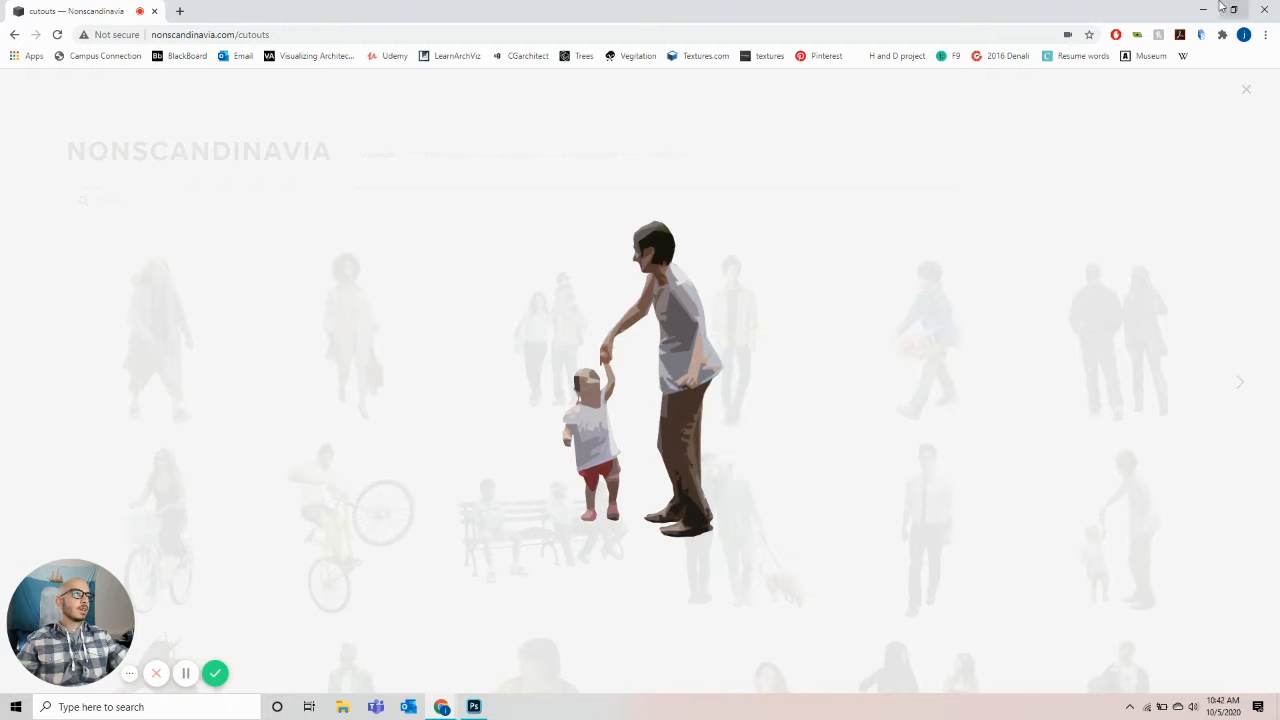
Step: Switch back to Photoshop, paste the copied cutout onto a new layer in Untitled-1, and move it down onto the kitchen floor
key(alt+Tab)
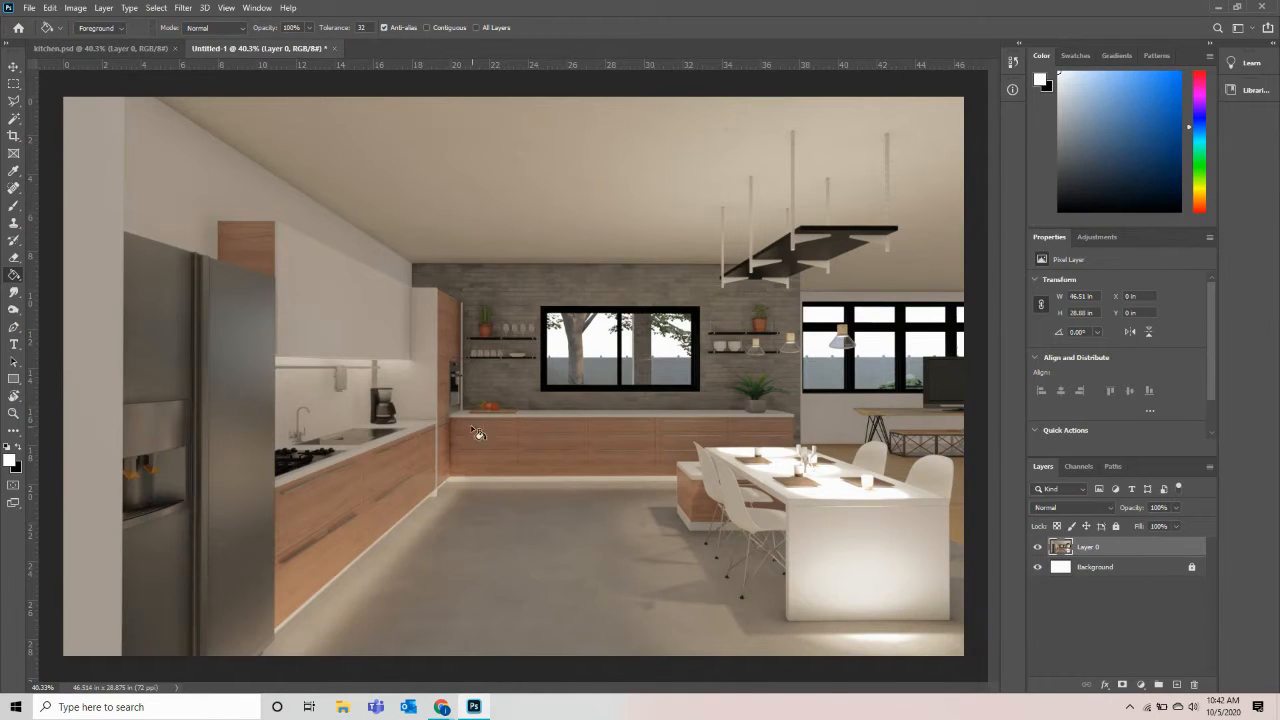
click(1177, 685)
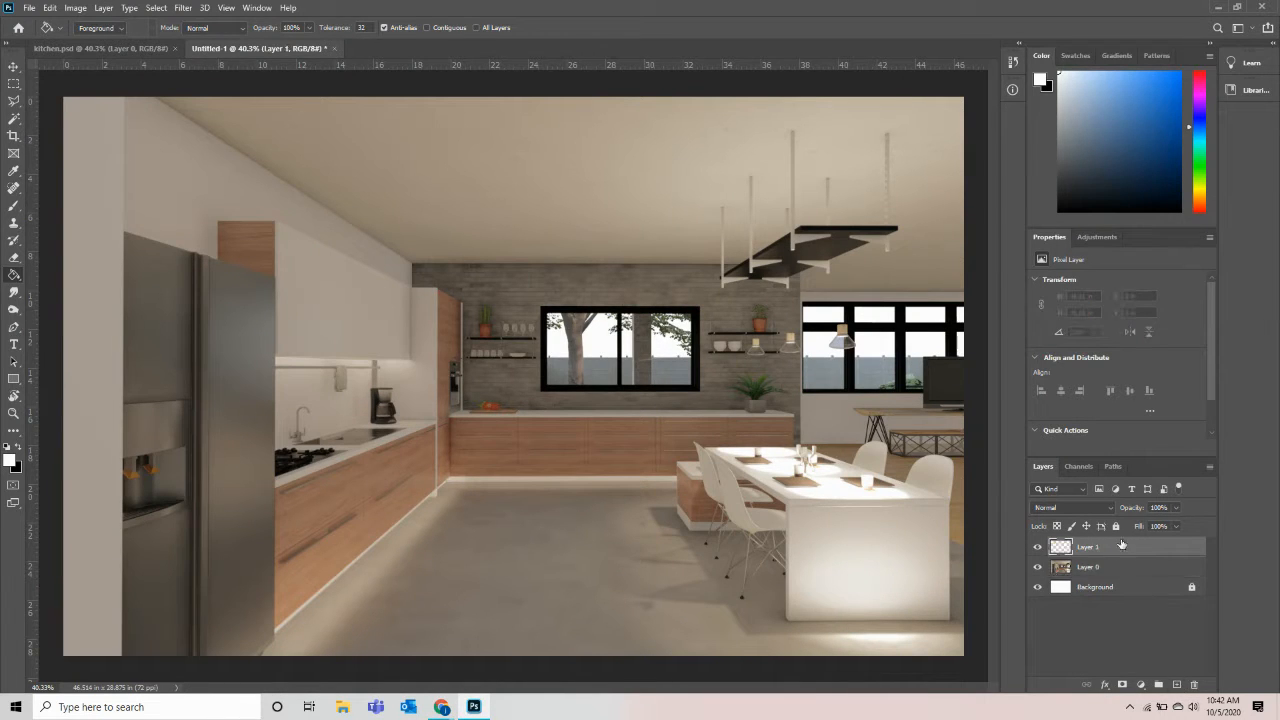
key(ctrl+v)
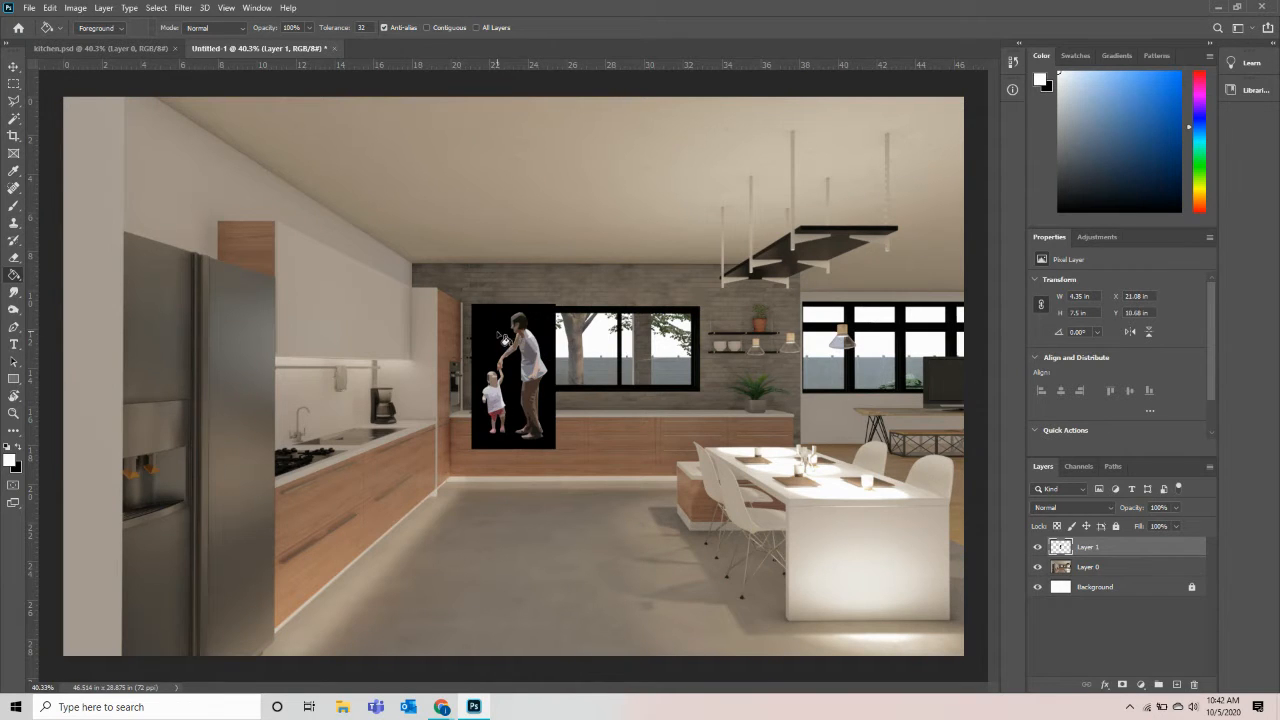
key(v)
mouse_move(506, 333)
mouse_down()
mouse_move(513, 443)
mouse_move(572, 454)
mouse_up()
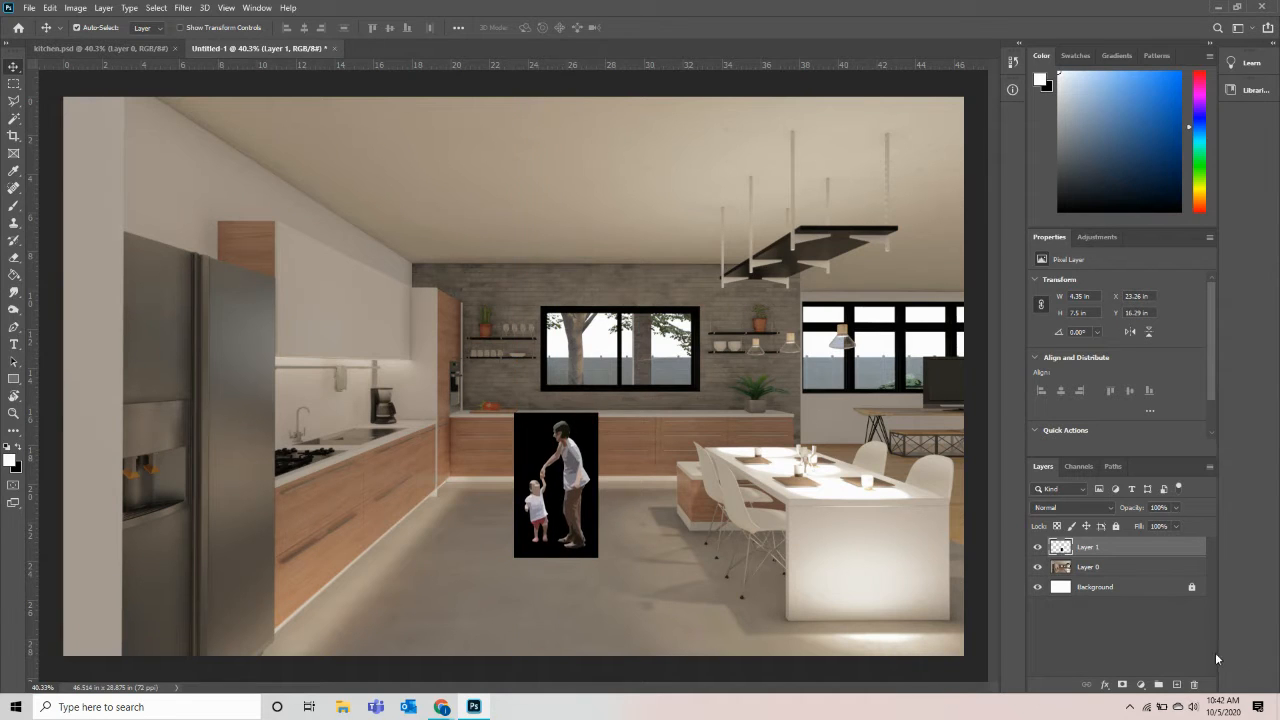
Step: Create a layer group named People and put the pasted cutout layer inside it
click(1158, 684)
double_click(1087, 545)
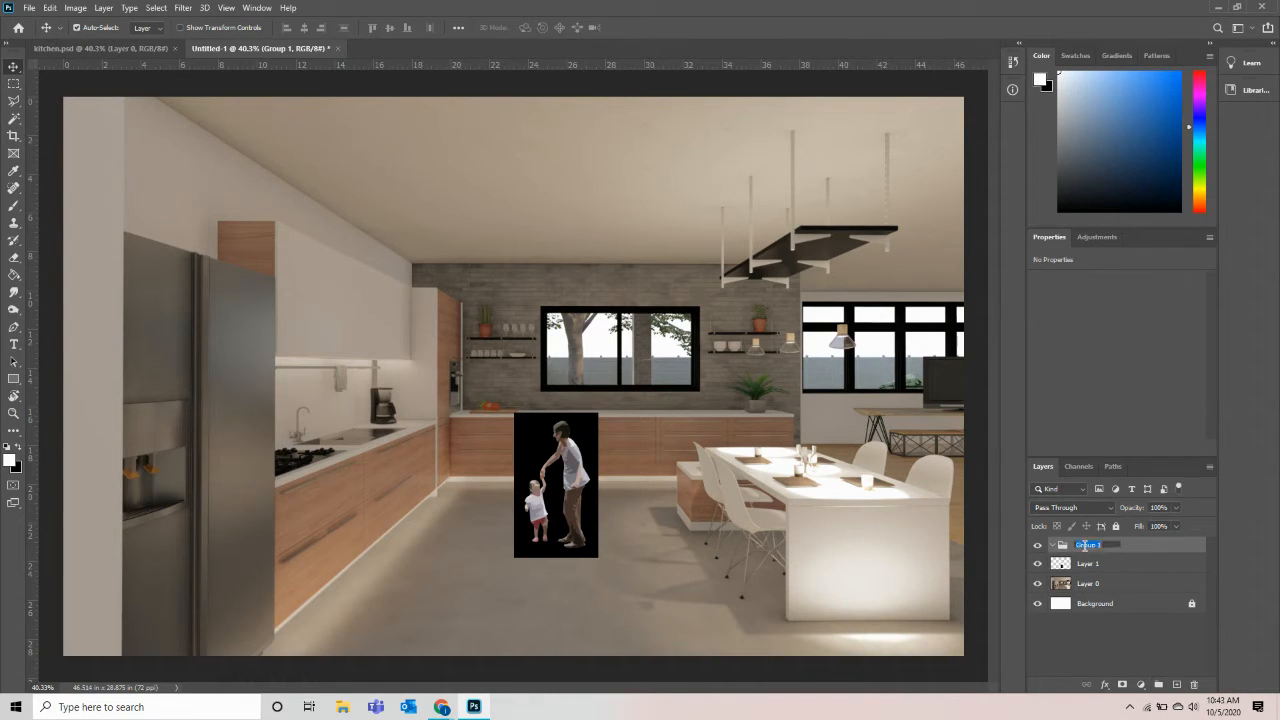
text(People)
key(Return)
mouse_move(1099, 567)
mouse_down()
mouse_move(1101, 550)
mouse_move(1113, 562)
mouse_up()
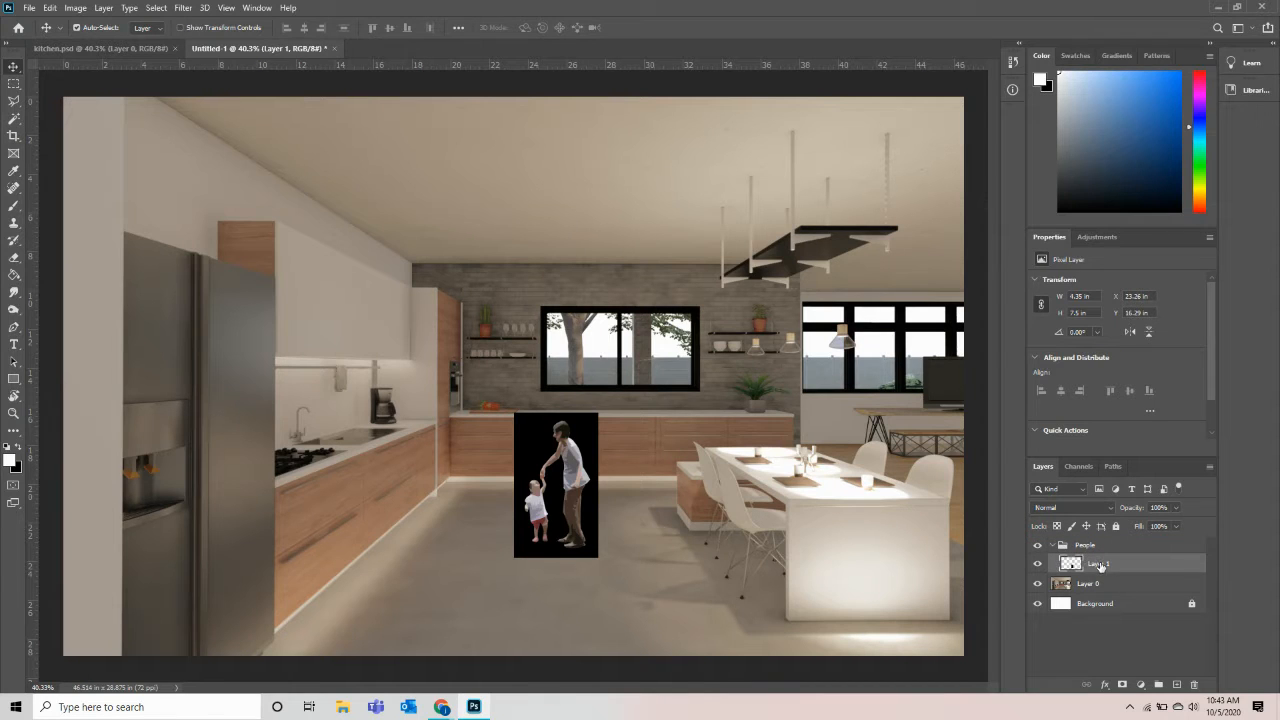
Step: Rename the cutout layer inside the People group as Woman and Child
double_click(1099, 564)
text(Wo)
text(men and)
text( Child)
key(Return)
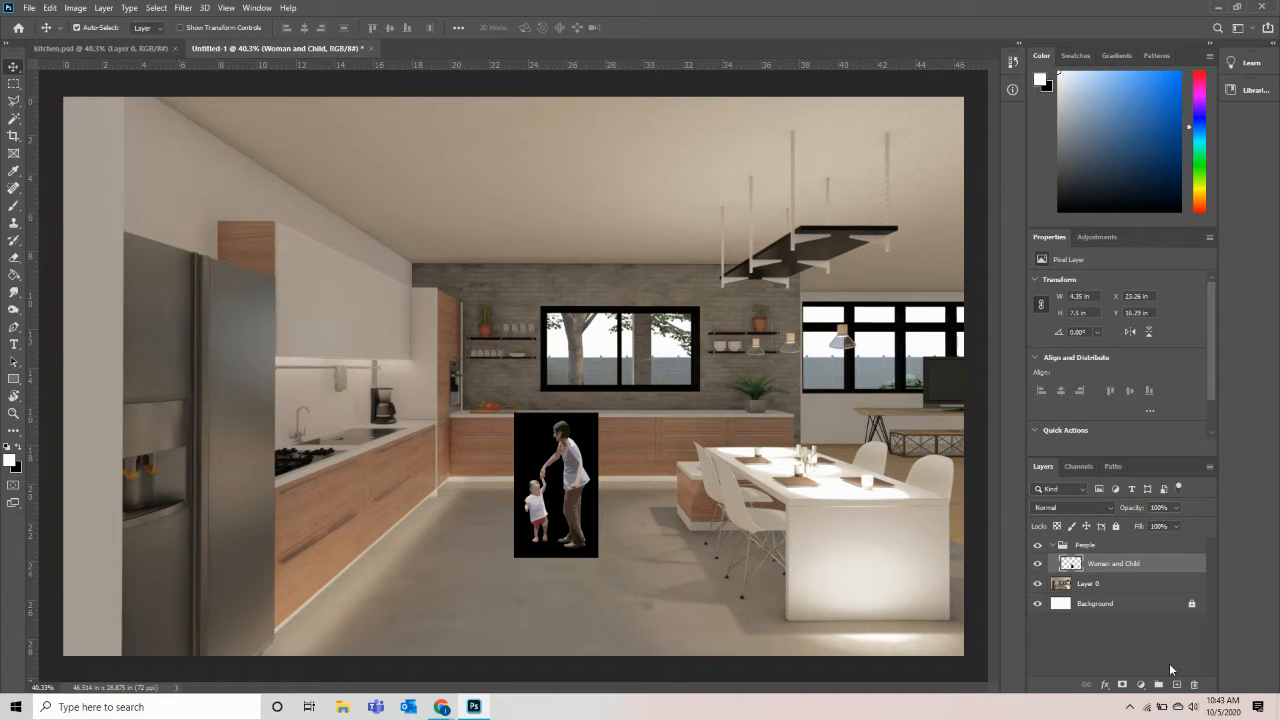
click(1054, 546)
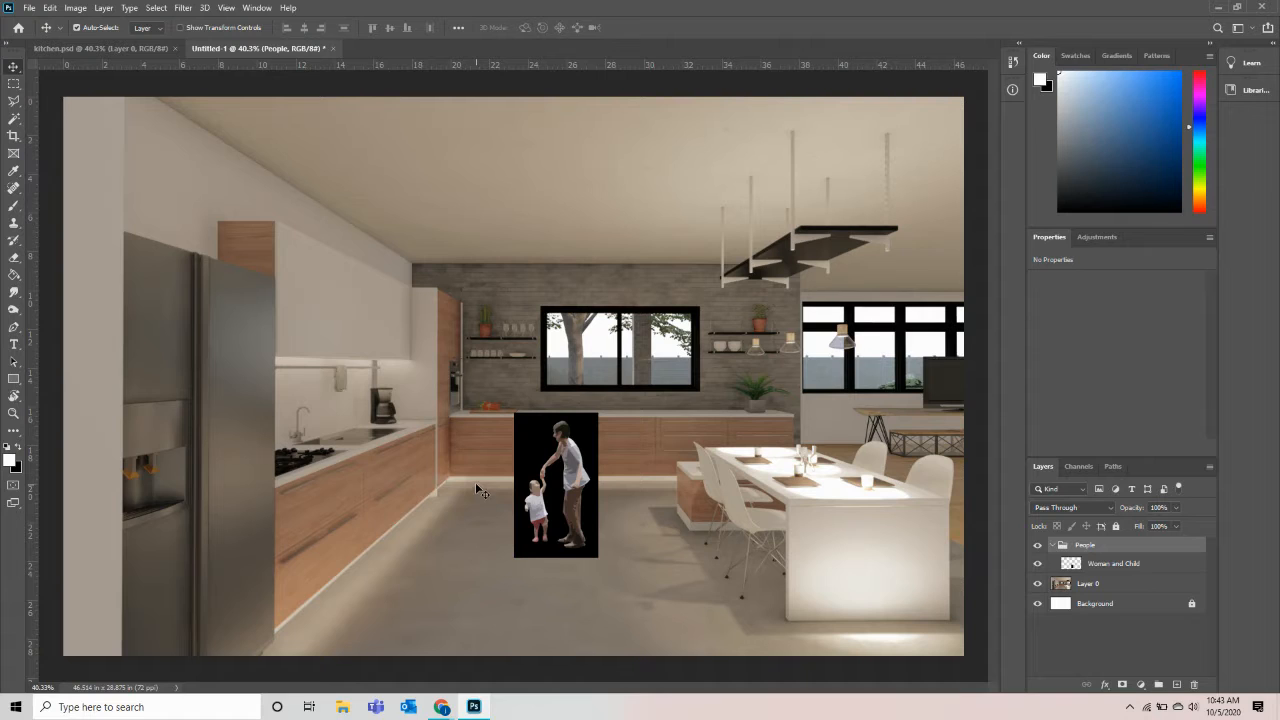
Step: Reposition the woman and child cutout on the floor and scale it up proportionally to about 6.3 by 10.9 in
drag(525, 467, 475, 491)
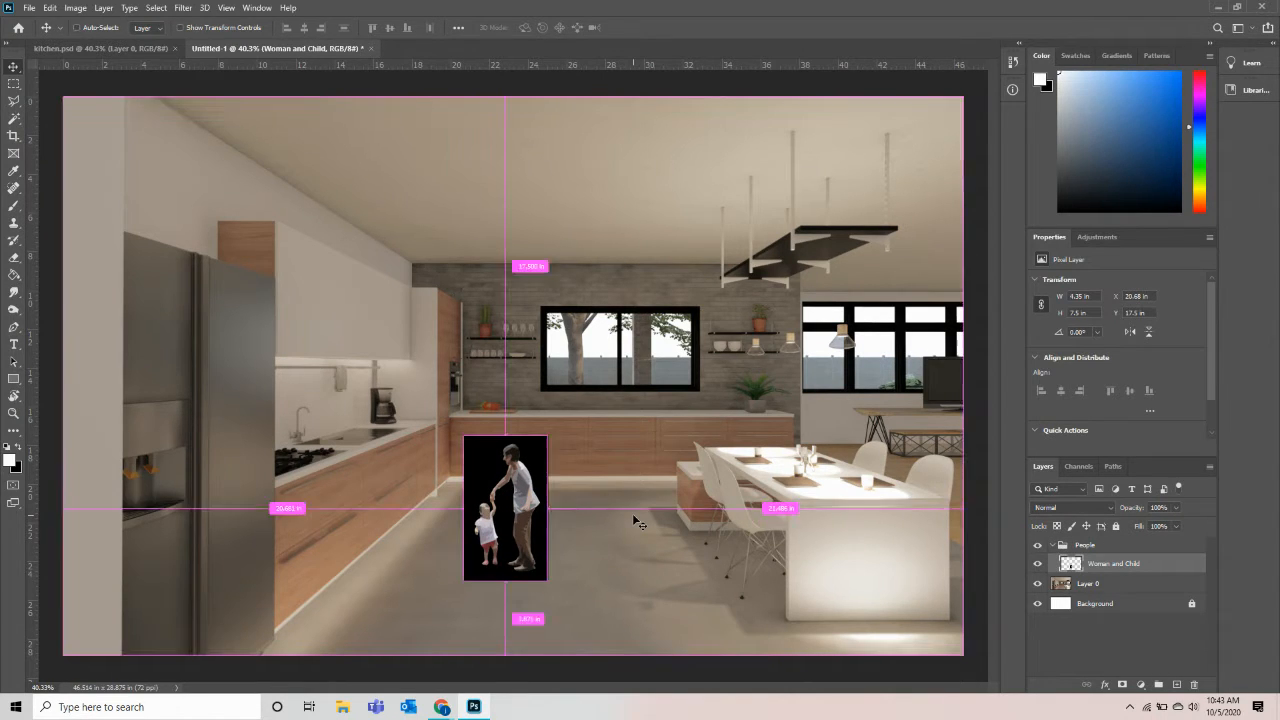
key(ctrl+t)
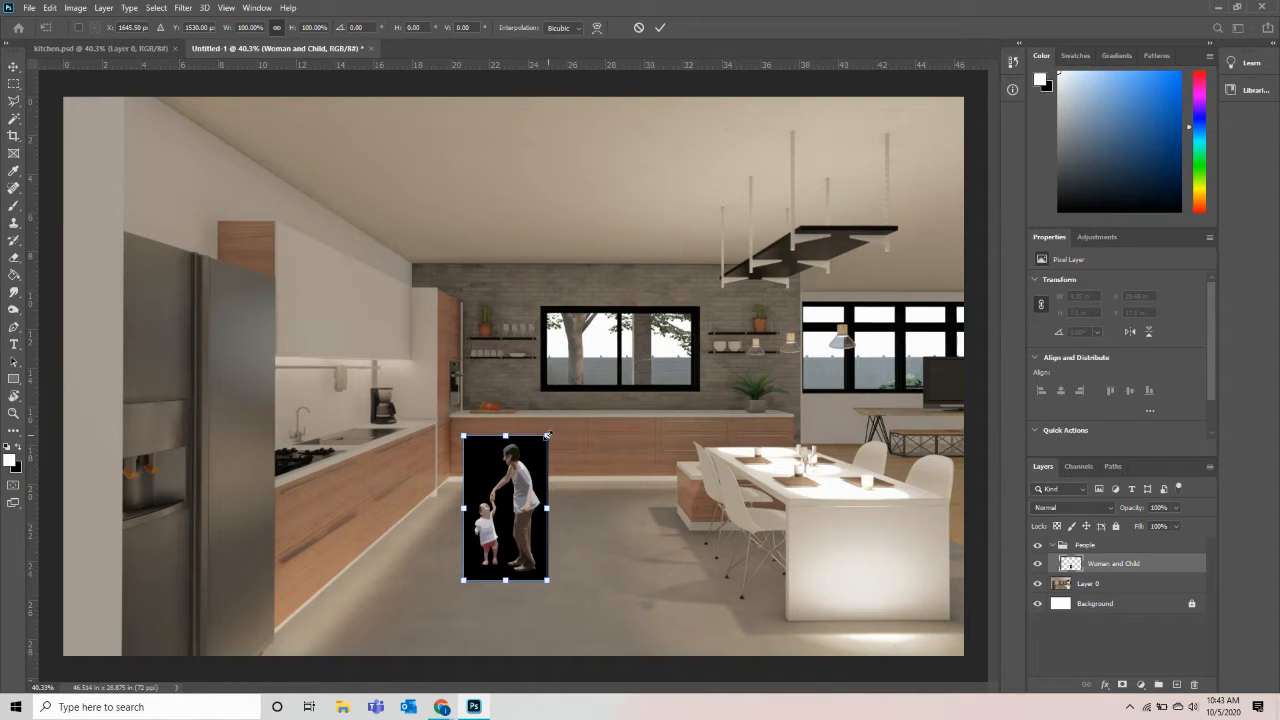
drag(547, 435, 586, 368)
drag(549, 411, 562, 406)
key(Return)
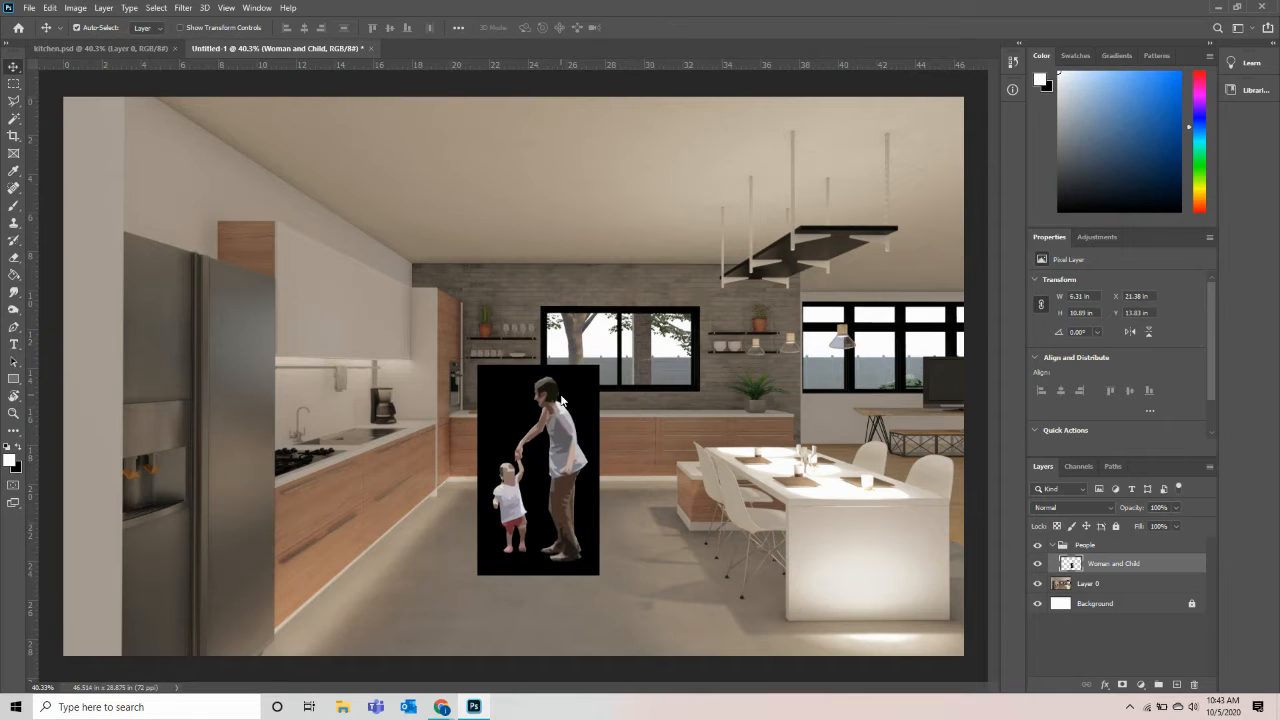
Step: Select the black background around the woman and child with the Magic Wand, delete it, and clear the selection
scroll(563, 466, up, 1)
scroll(563, 466, up, 3)
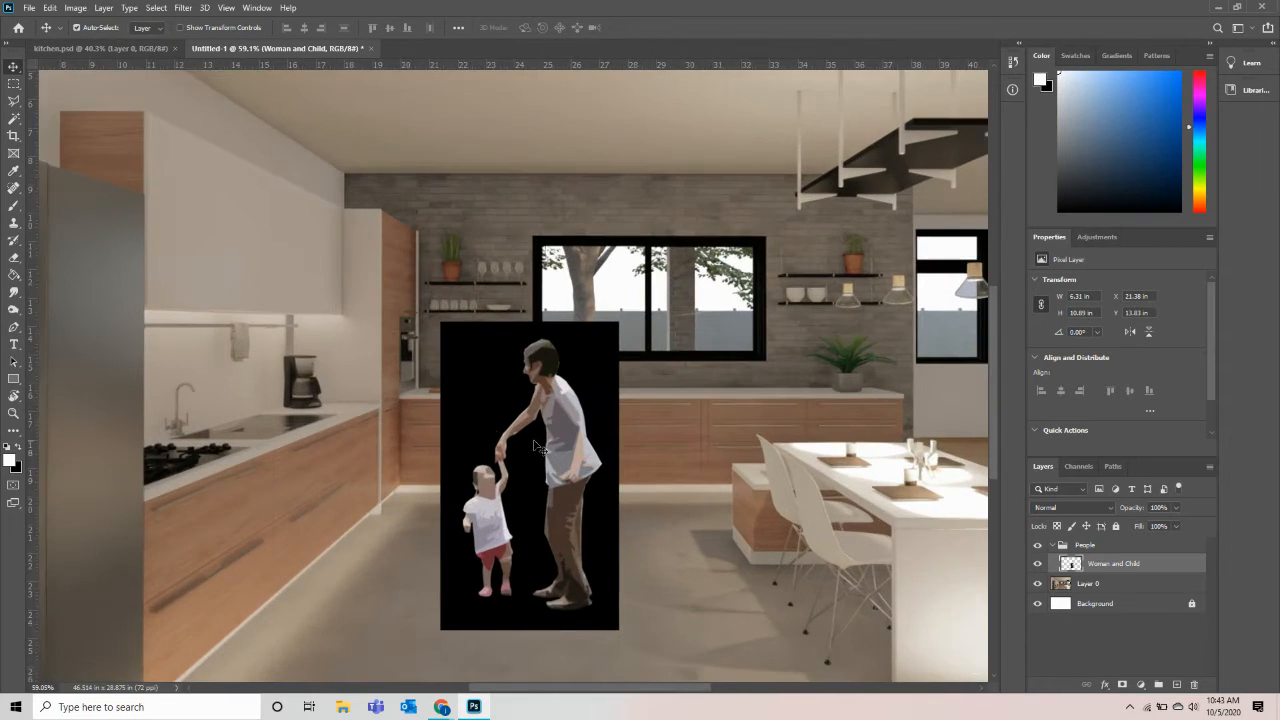
scroll(565, 466, down, 1)
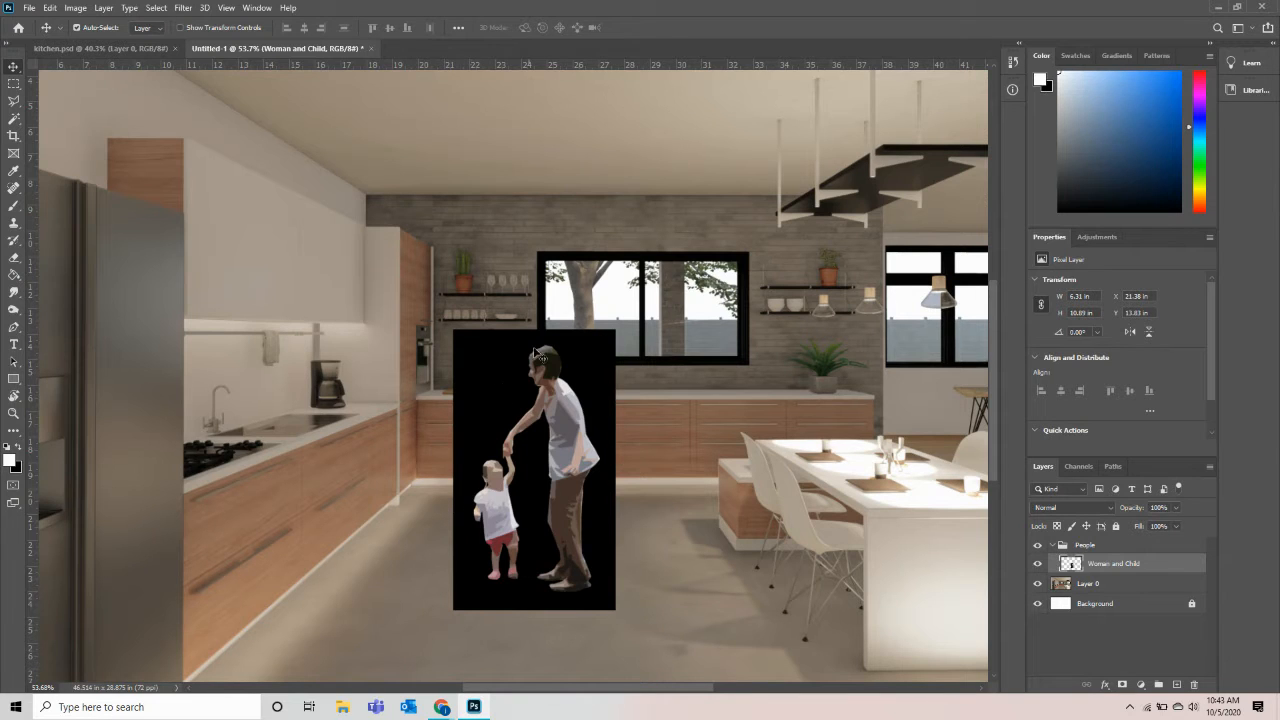
key(w)
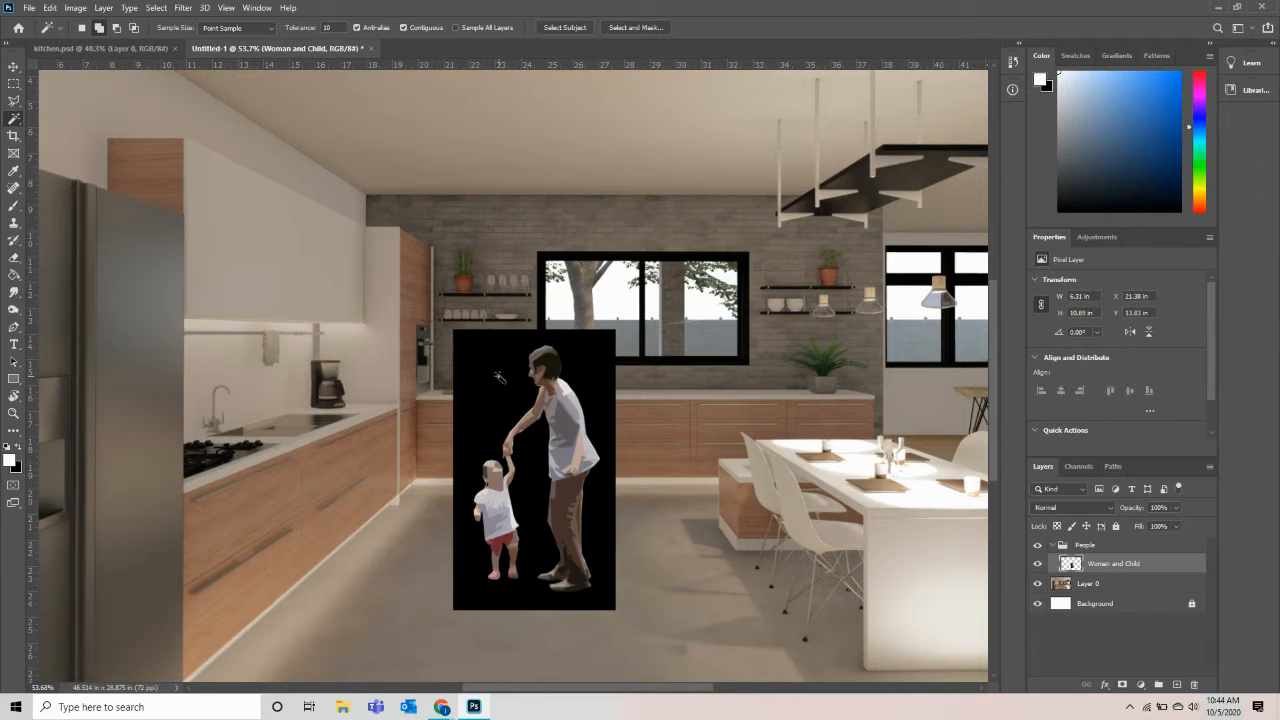
click(497, 374)
key(Delete)
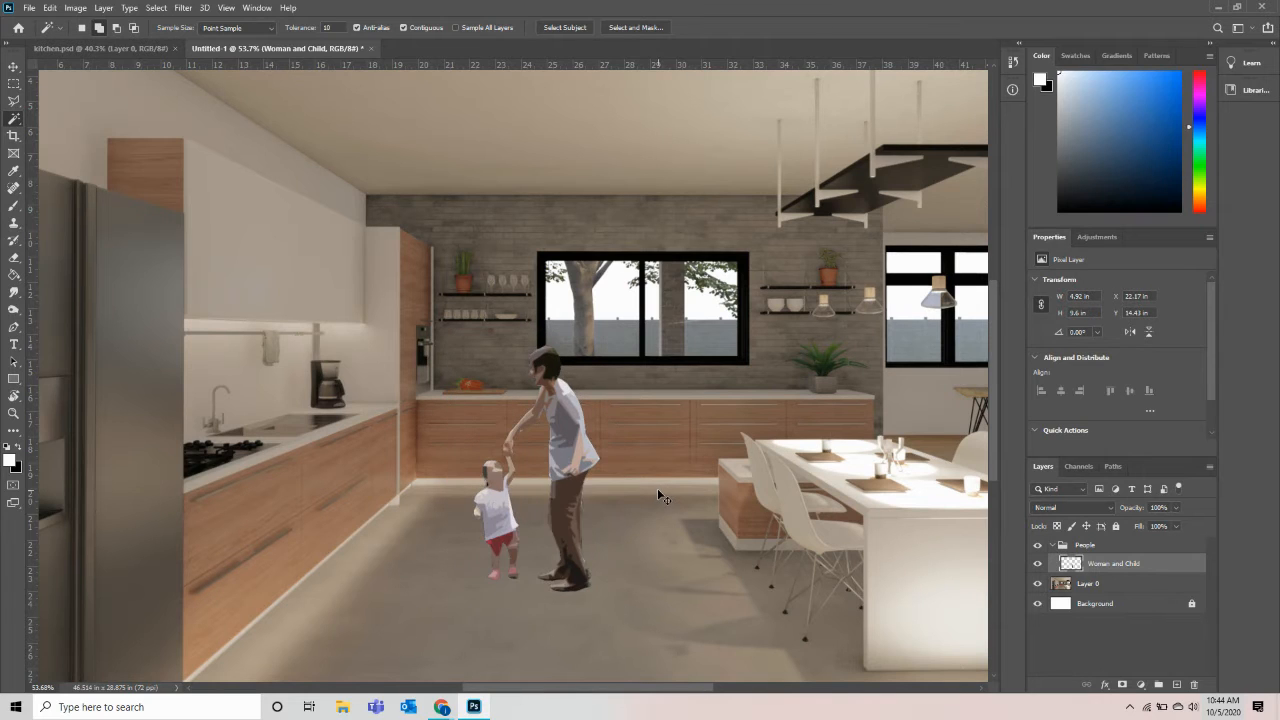
key(ctrl+d)
Step: Move the woman and child figures into place on the open floor between the sink counter and the dining table
key(v)
drag(543, 425, 582, 440)
scroll(570, 459, up, 2)
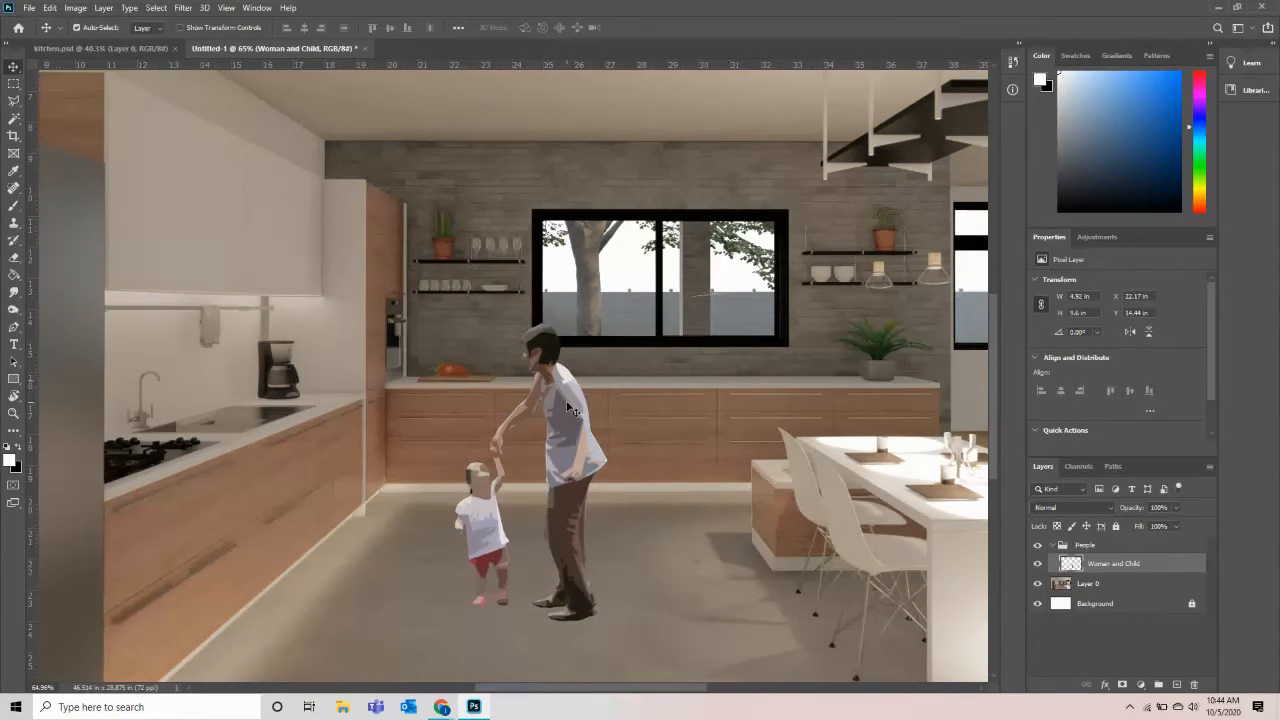
drag(568, 407, 581, 444)
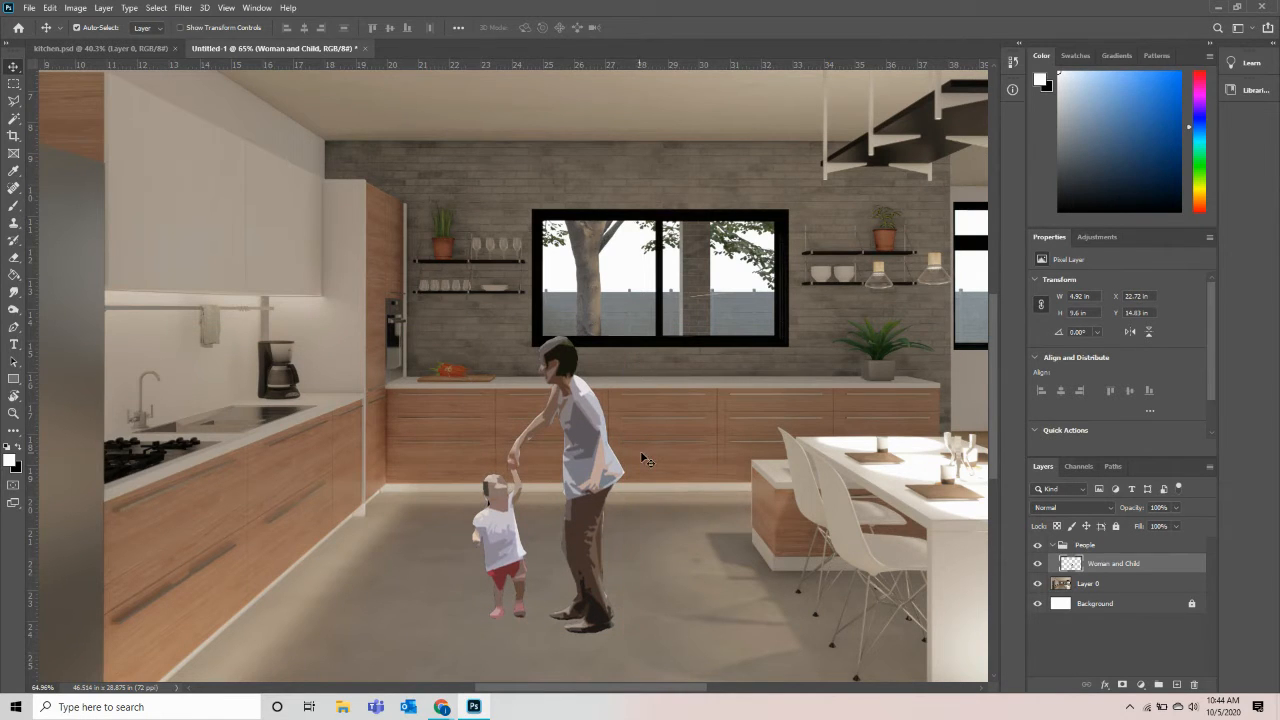
scroll(540, 450, down, 3)
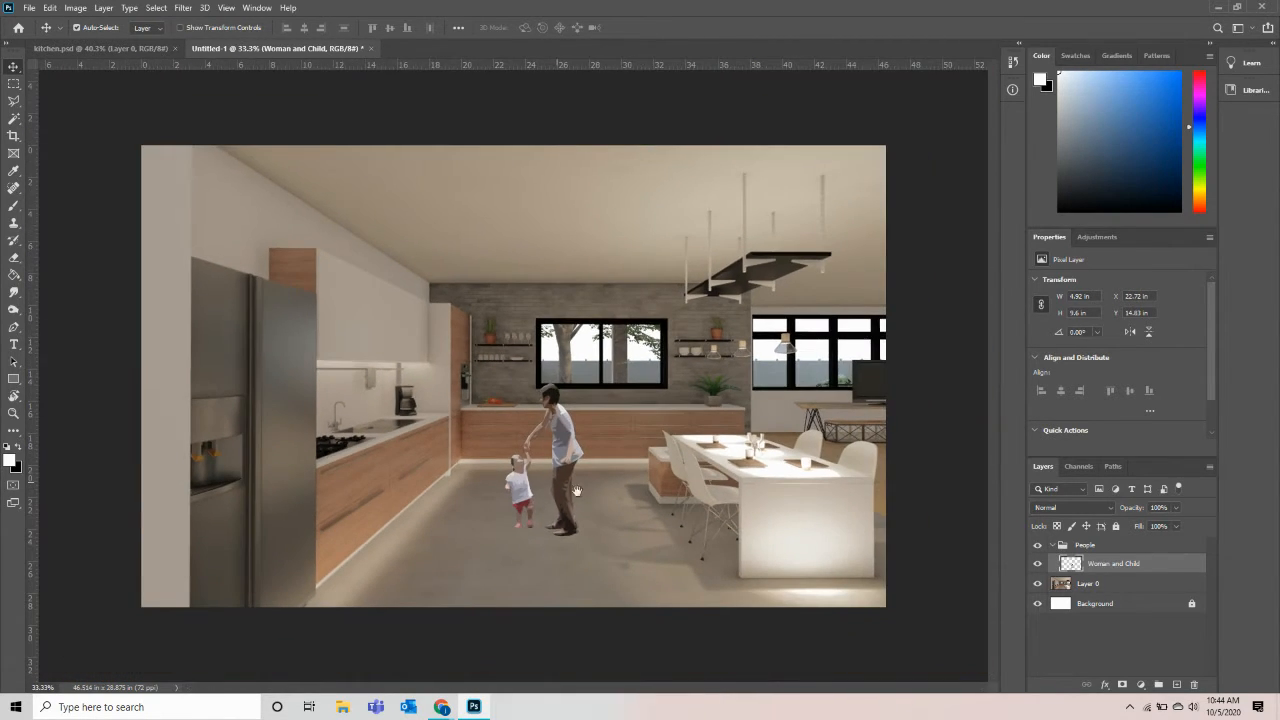
scroll(577, 491, up, 3)
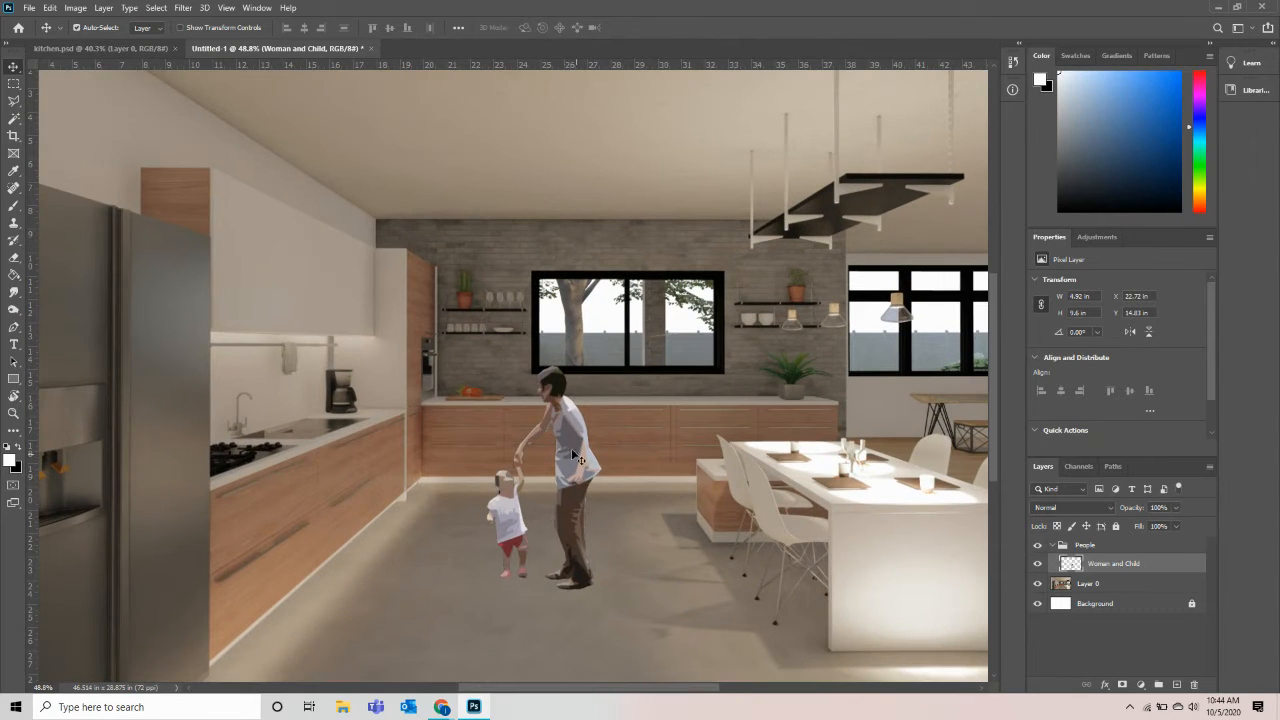
mouse_move(572, 455)
mouse_down()
mouse_move(569, 433)
mouse_move(583, 444)
mouse_up()
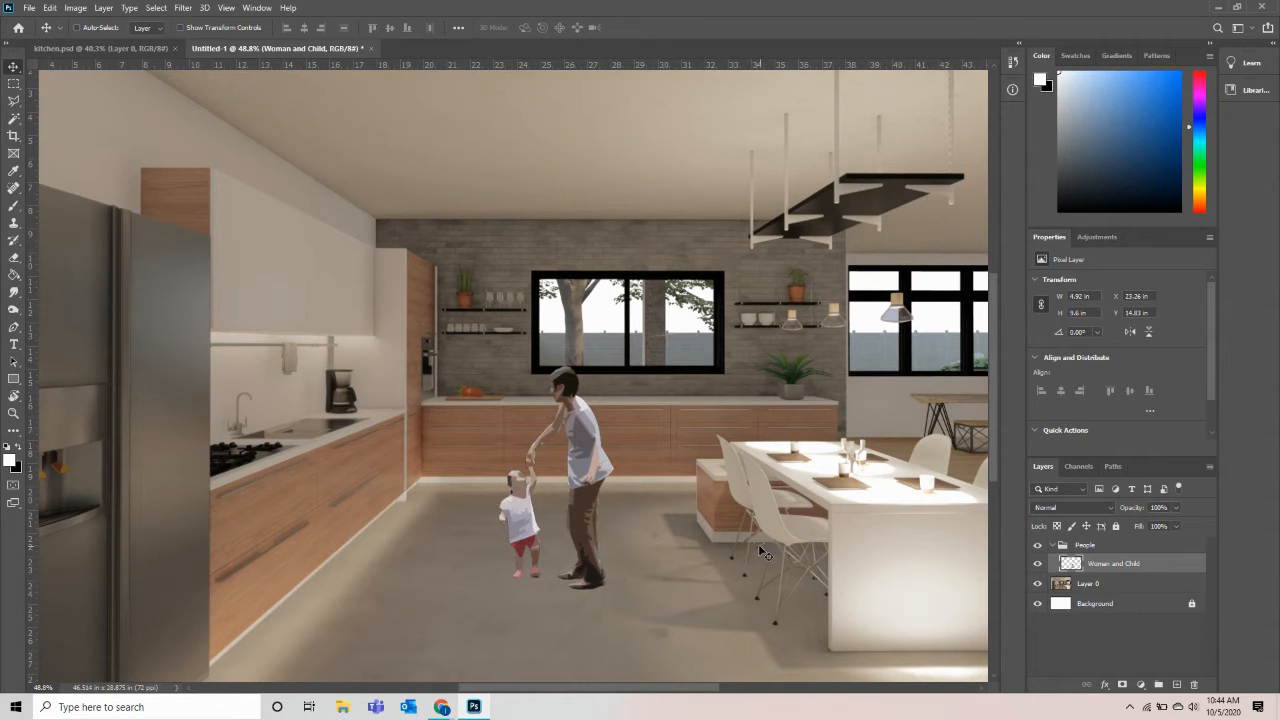
Step: Duplicate the woman and child figures beside the originals, toward the sink counter, and place the copy's layer below the original layer
drag(593, 422, 469, 425)
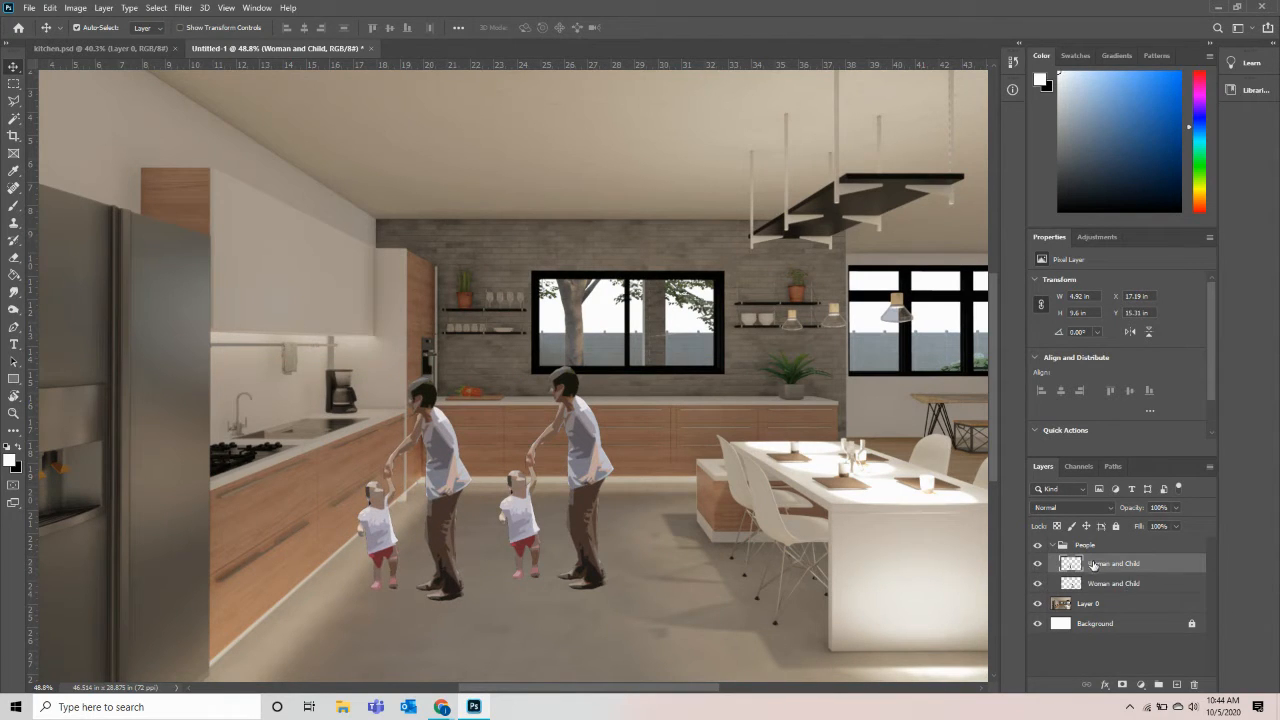
click(581, 470)
click(452, 482)
mouse_move(1134, 597)
mouse_down()
mouse_move(1108, 543)
mouse_move(1117, 584)
mouse_up()
Step: Rename the lower duplicate layer to "W and C Shadow" and shift its figures slightly forward on the floor, toward the originals
click(1038, 584)
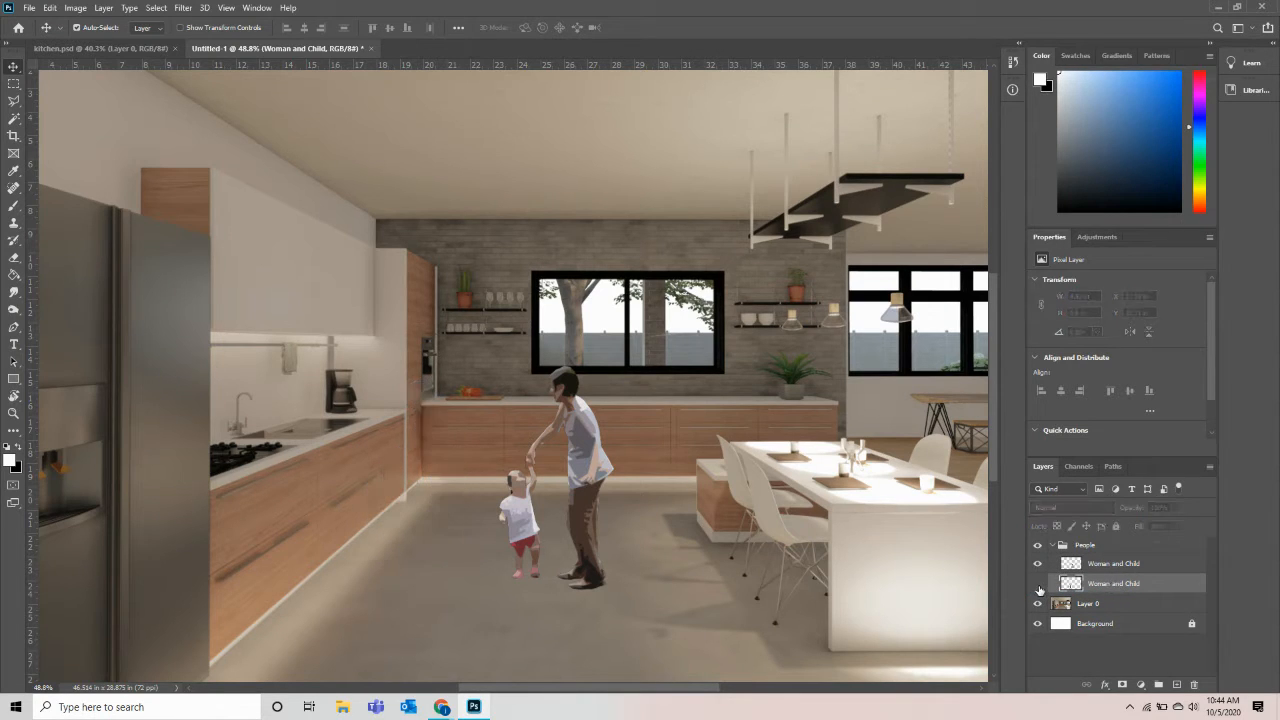
click(1038, 584)
double_click(1115, 584)
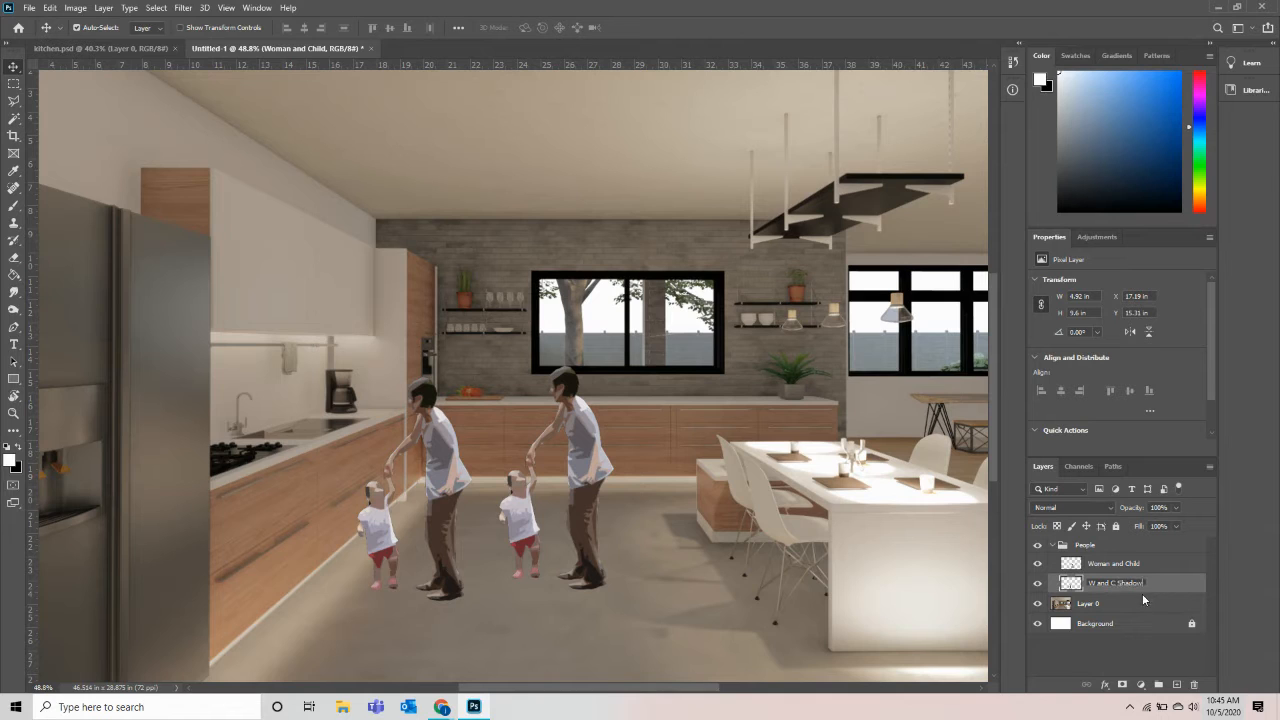
key(Return)
drag(447, 476, 460, 503)
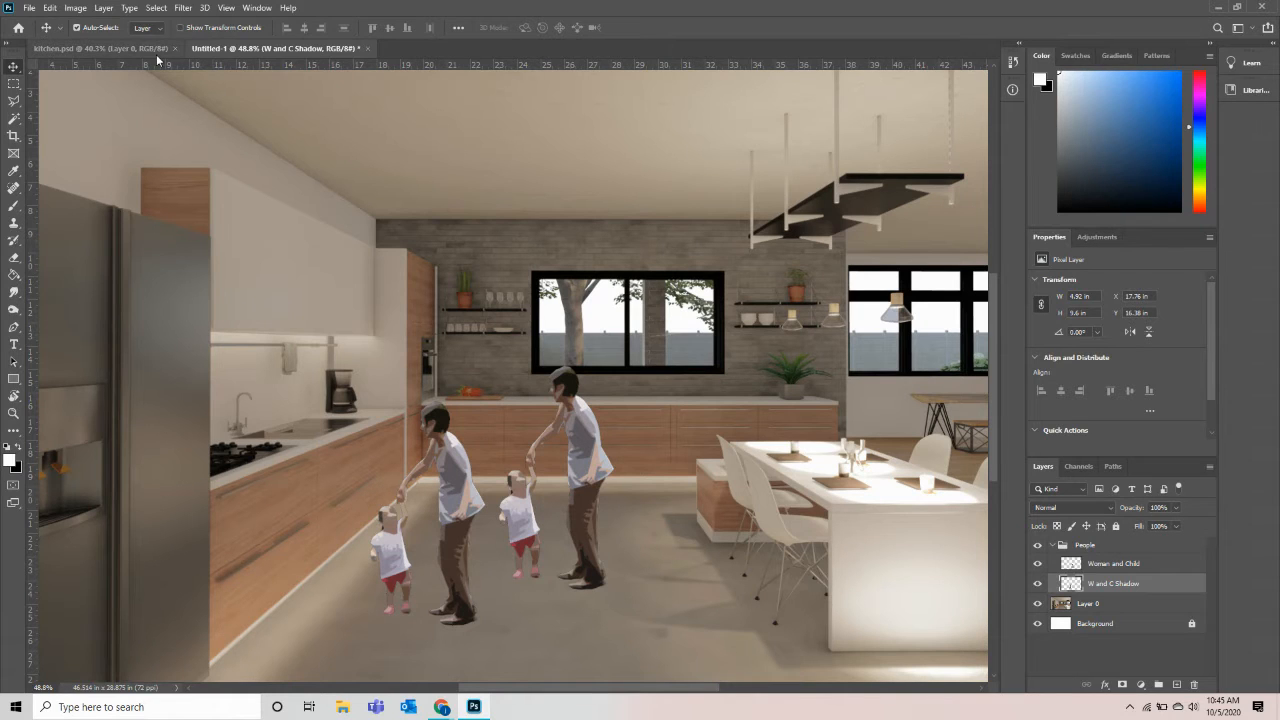
Step: Turn the duplicate woman and child into a solid black silhouette with a Levels adjustment, setting both output levels to 0
click(72, 9)
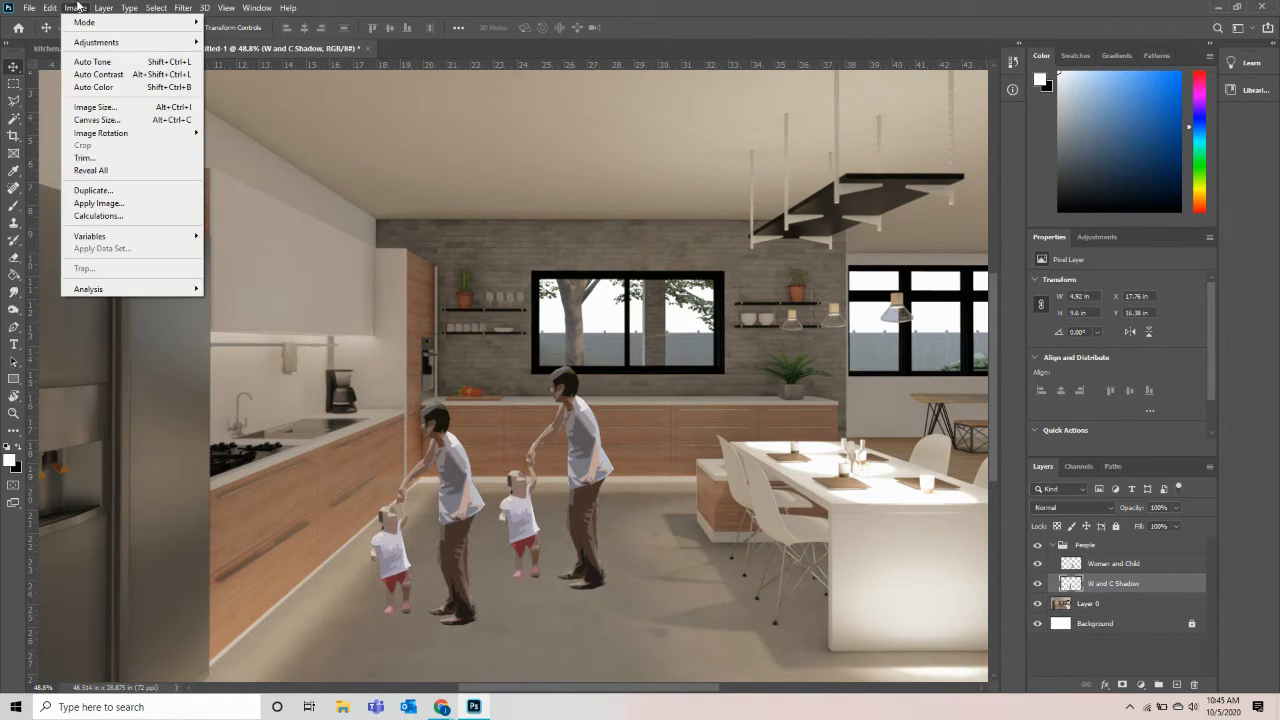
mouse_move(110, 44)
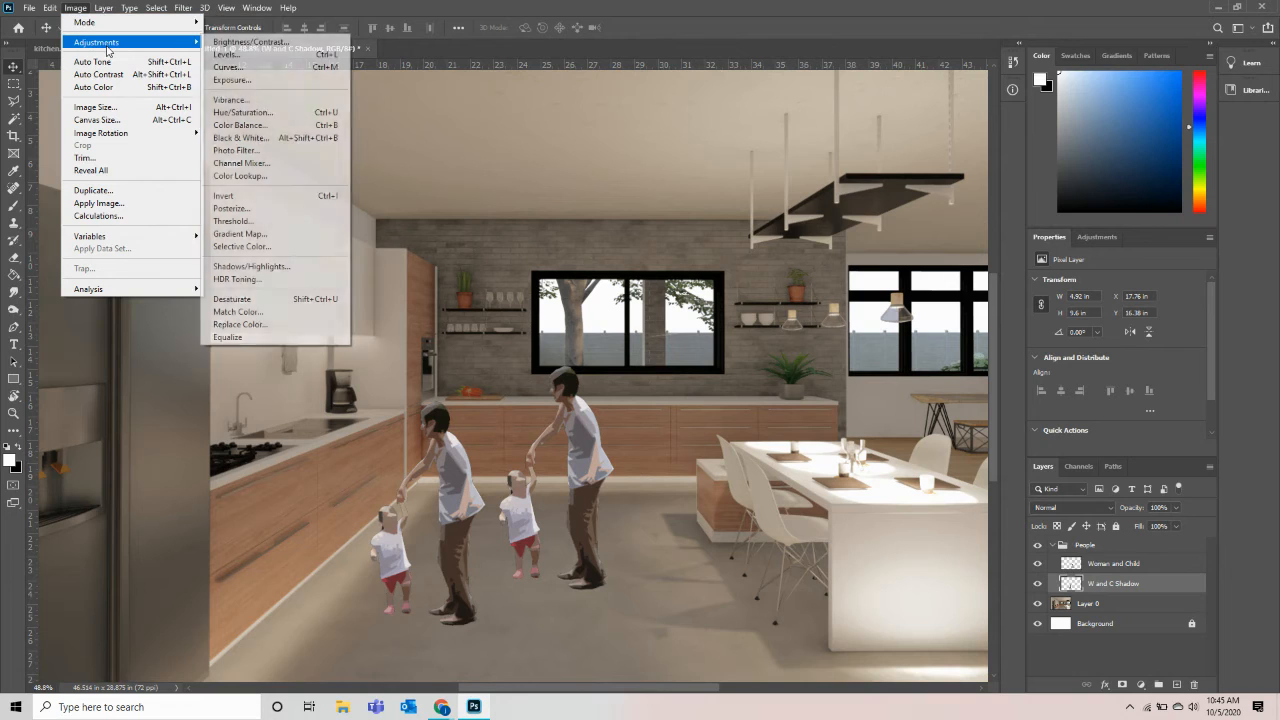
click(268, 55)
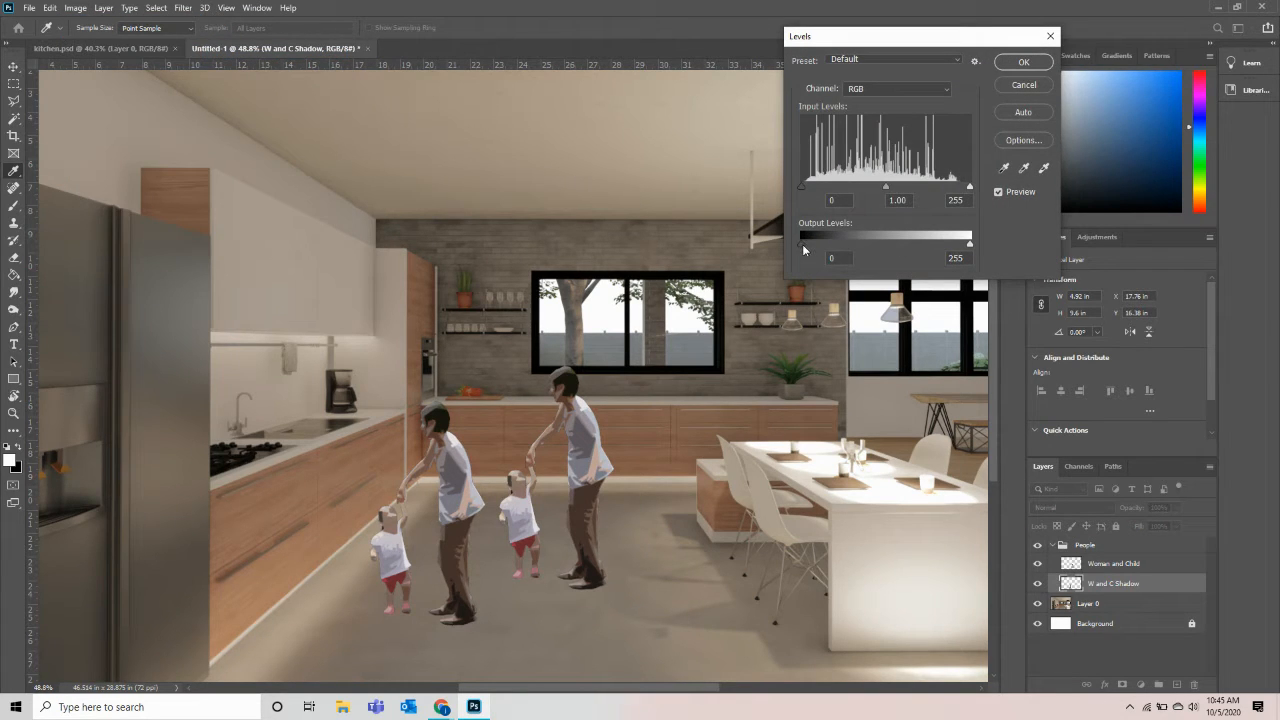
mouse_move(802, 244)
mouse_down()
mouse_move(923, 244)
mouse_move(786, 240)
mouse_up()
drag(967, 244, 782, 247)
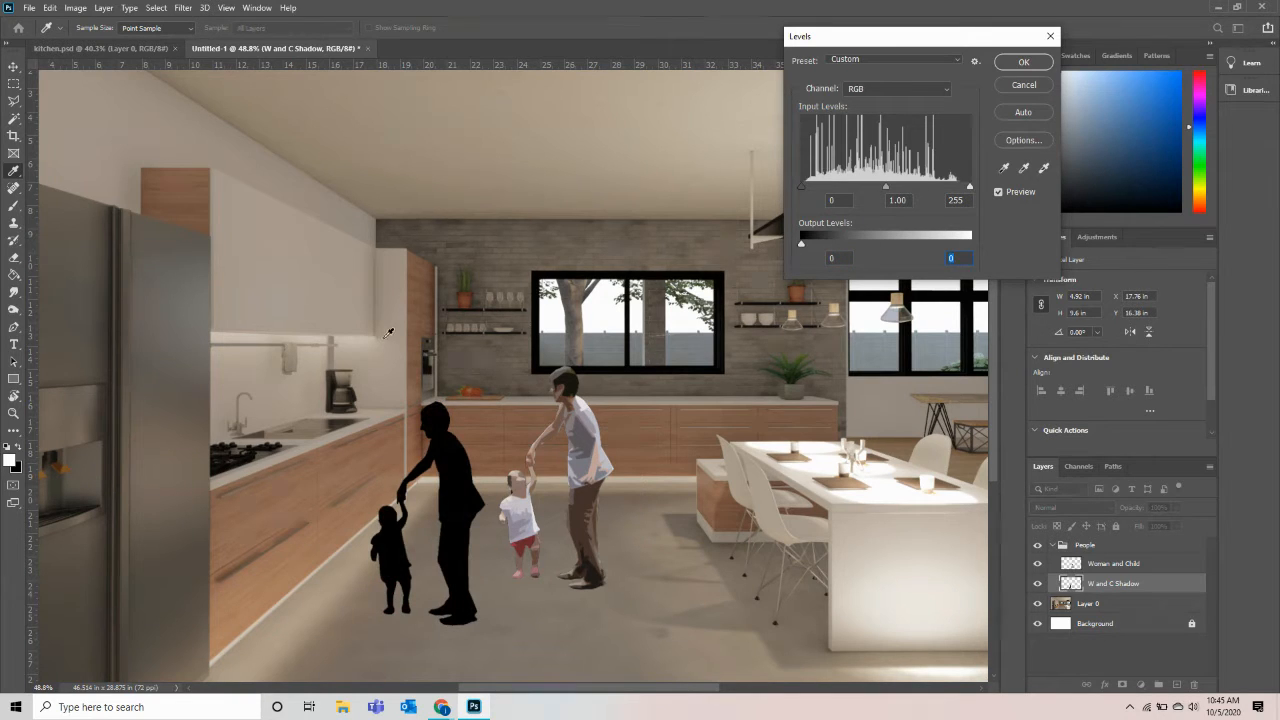
click(1023, 60)
Step: Free Transform the black silhouette, rotating it about 44 degrees clockwise and flipping it horizontally
key(v)
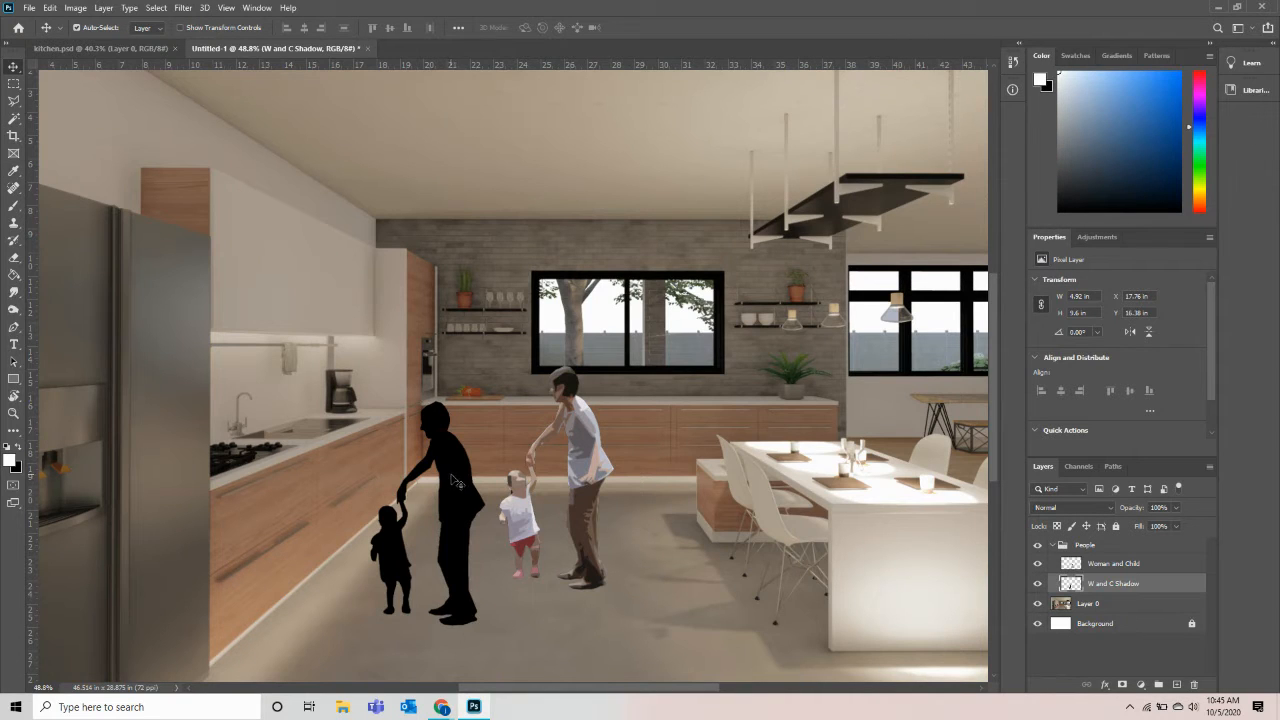
drag(455, 488, 470, 505)
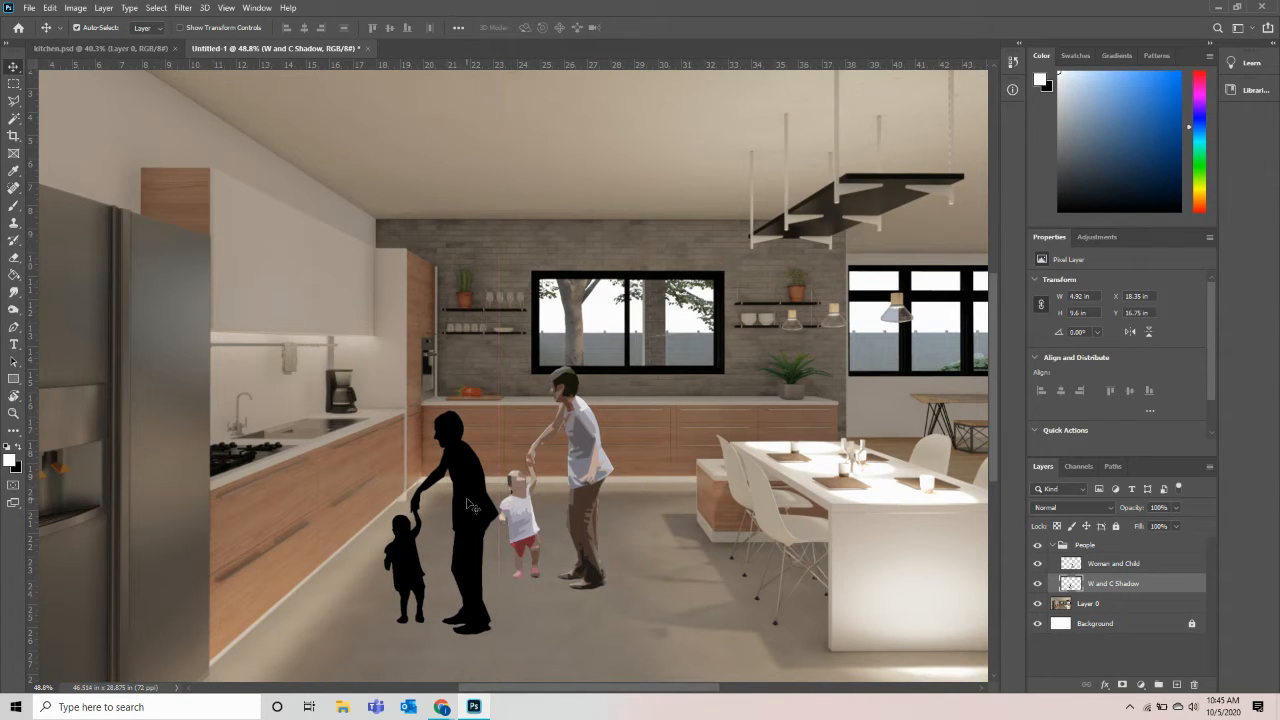
key(ctrl+t)
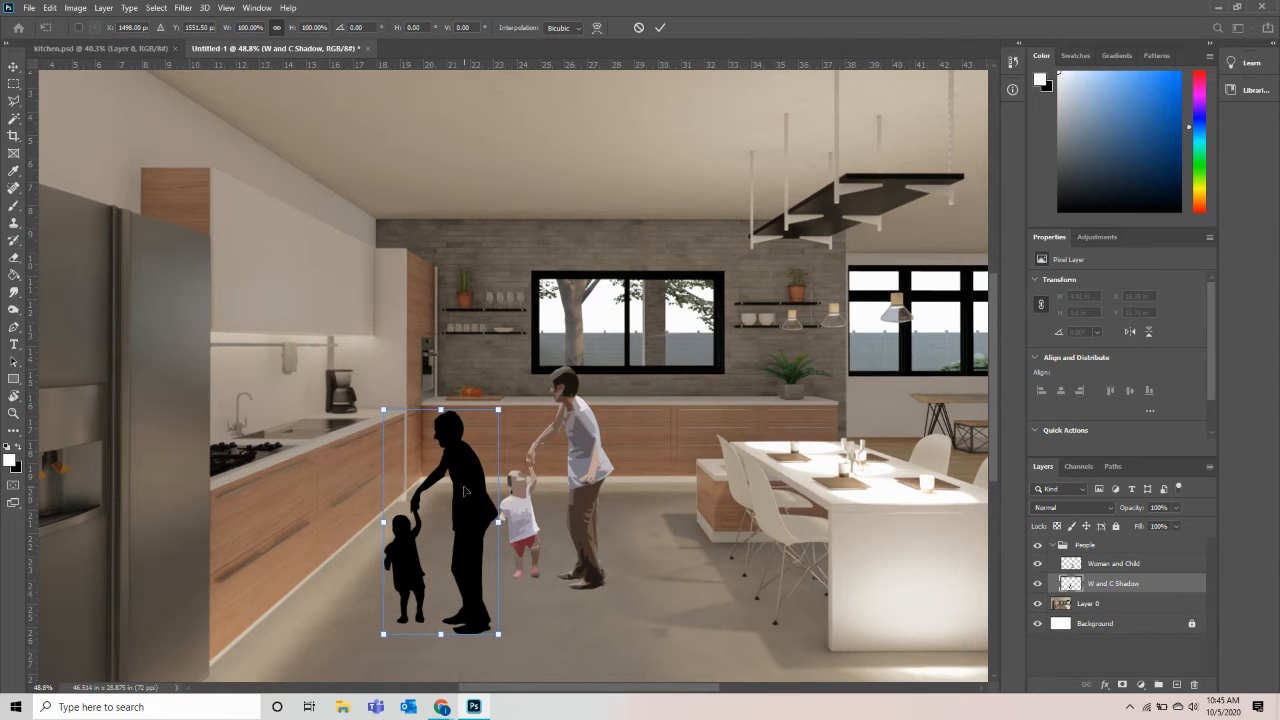
right_click(464, 490)
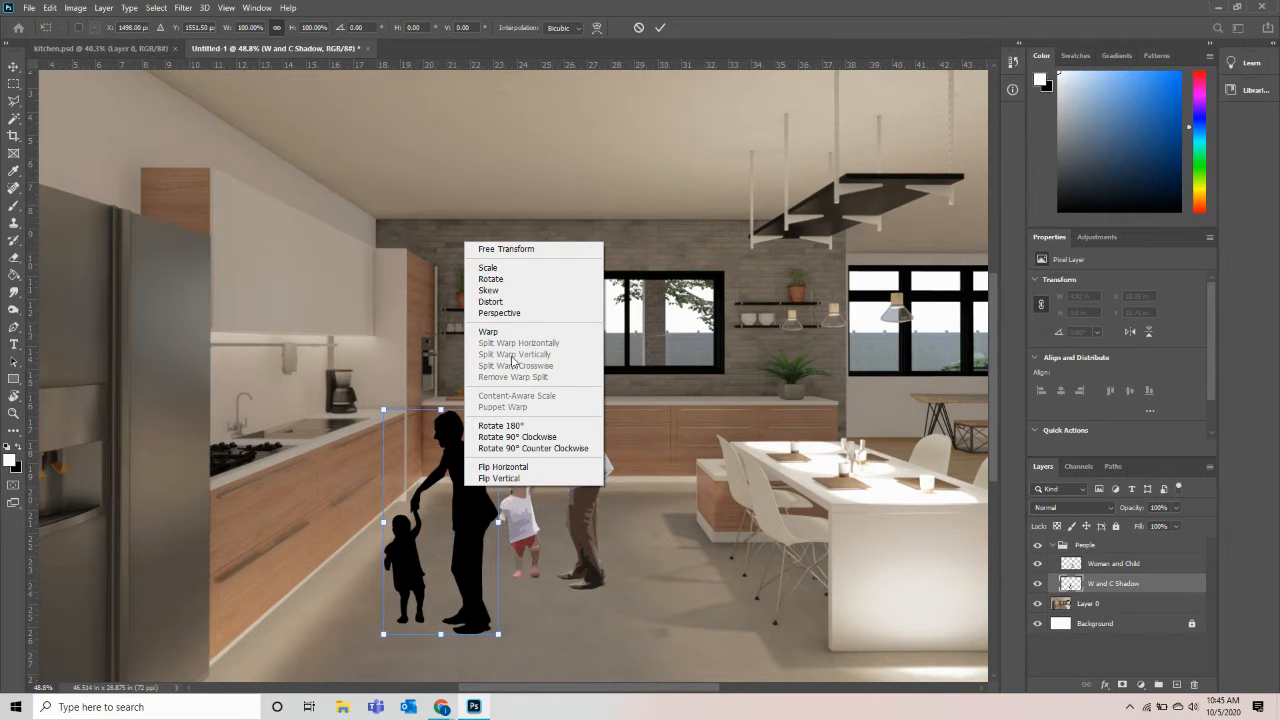
key(Escape)
drag(508, 400, 571, 484)
drag(452, 543, 481, 538)
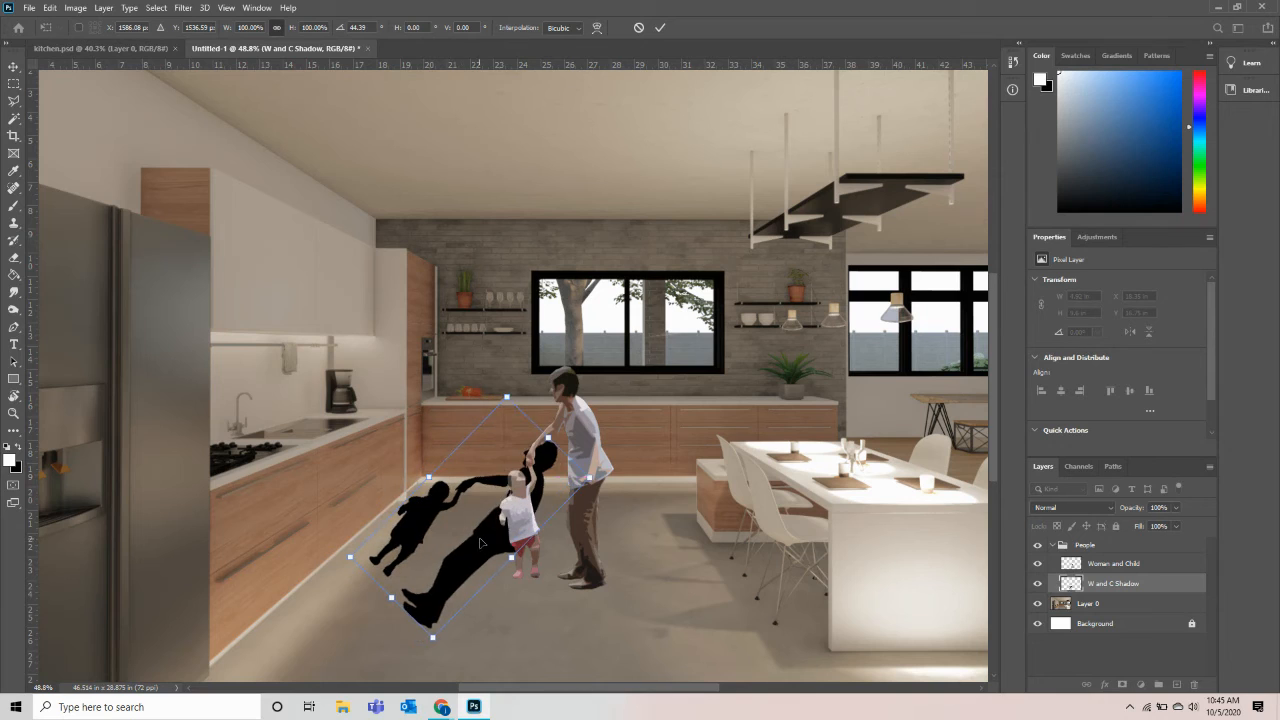
right_click(481, 538)
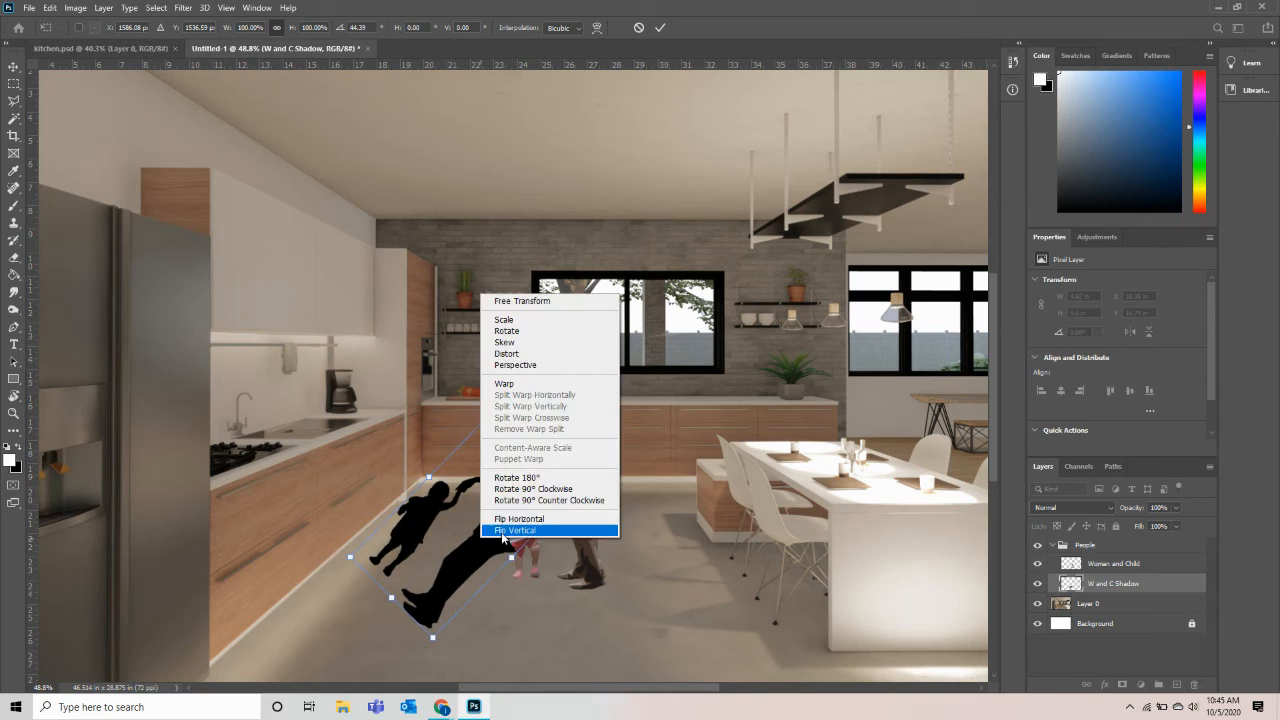
click(578, 520)
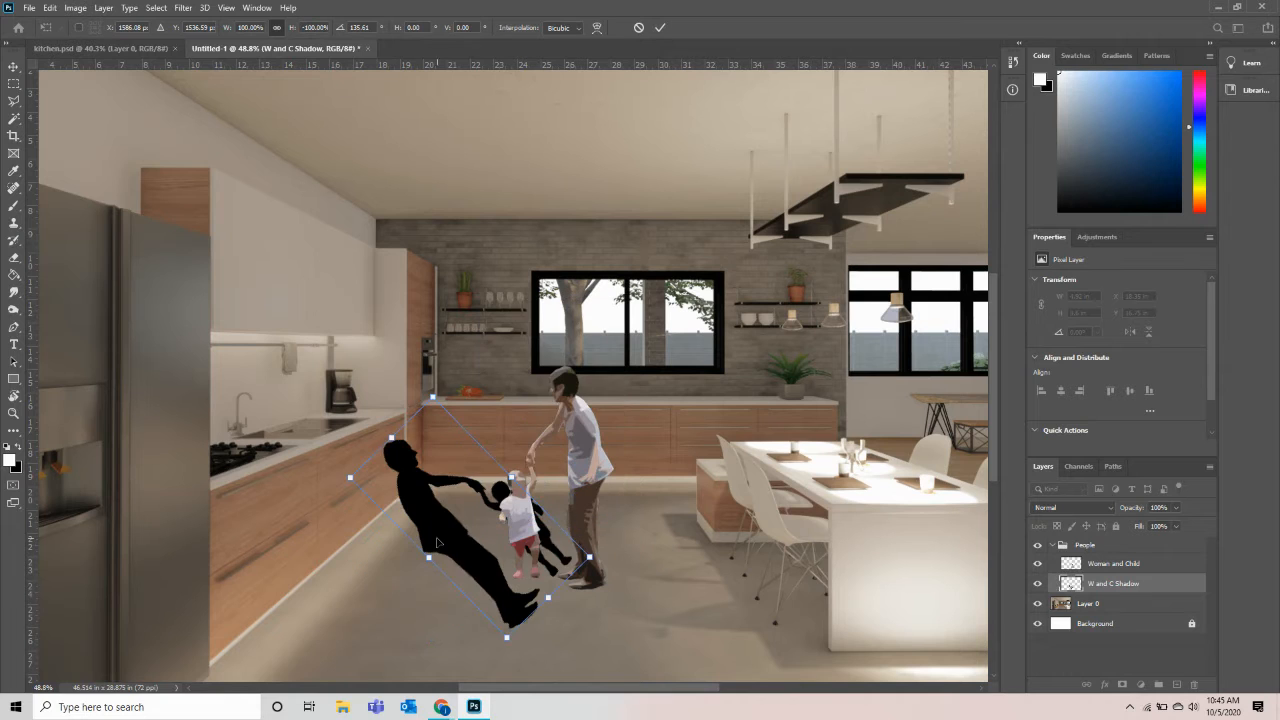
Step: Rotate the flipped silhouette to about 91 degrees so it lies along the floor, and place its feet beside the figures' feet
drag(322, 498, 325, 612)
drag(388, 550, 350, 617)
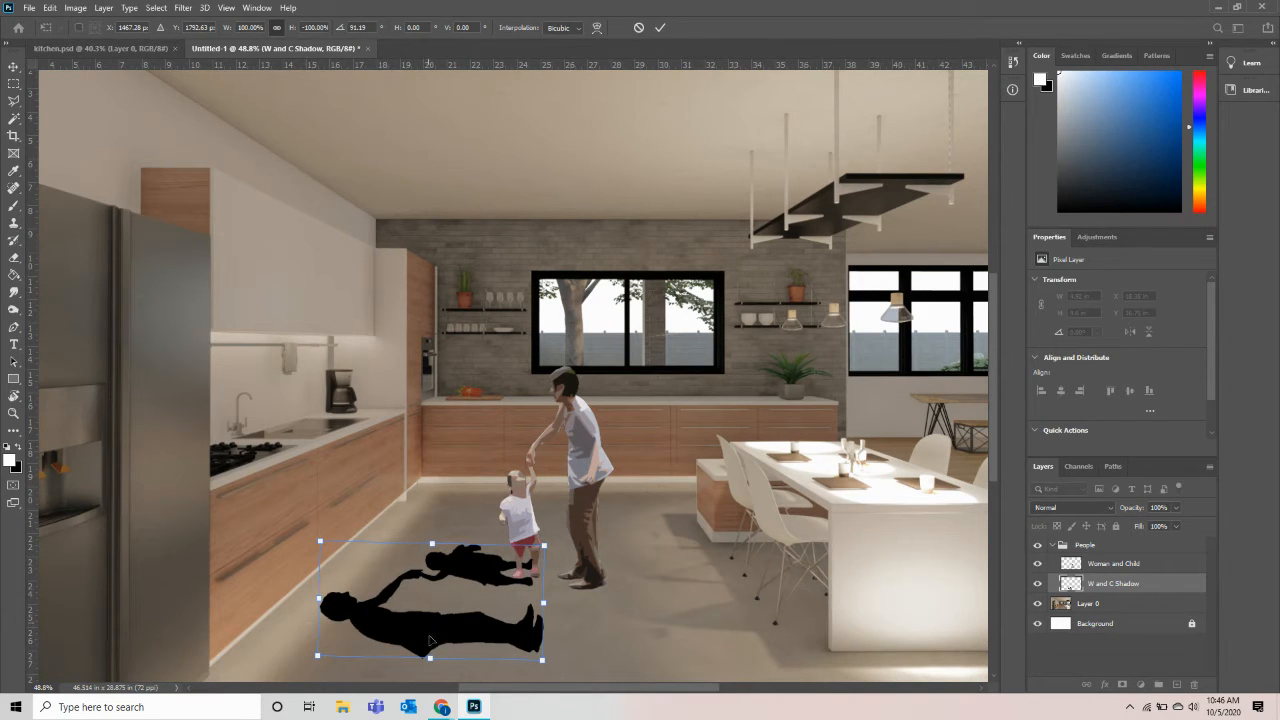
mouse_move(428, 657)
mouse_down()
mouse_move(429, 632)
mouse_move(431, 651)
mouse_up()
key(ctrl+z)
Step: Distort the silhouette's corners into a flat, narrow shadow stretching from the figures' feet toward the sink counter
right_click(449, 634)
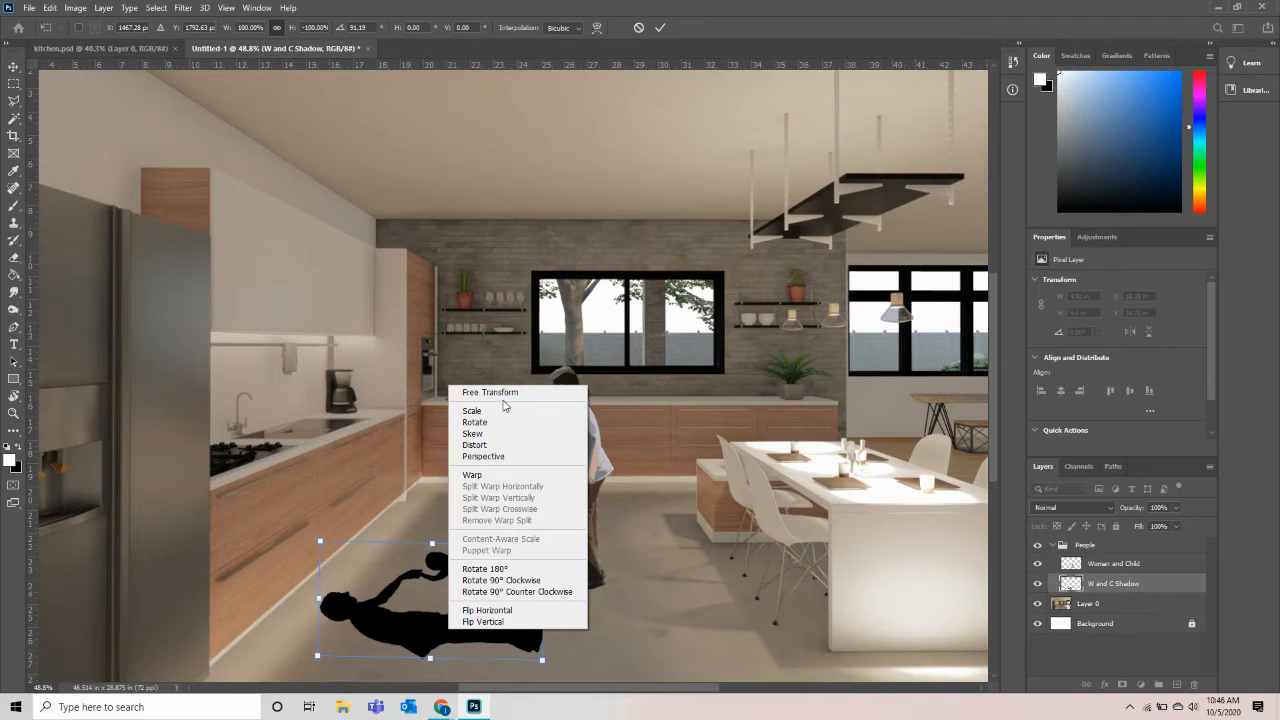
click(561, 441)
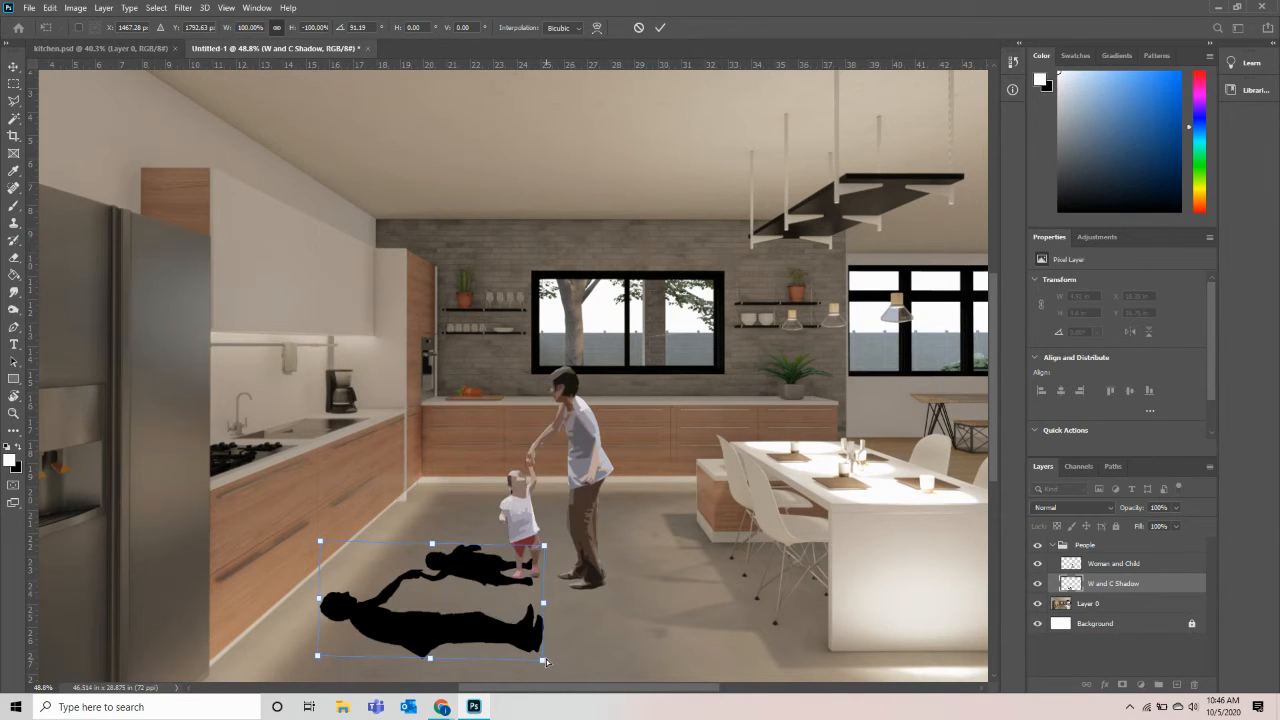
drag(541, 660, 533, 567)
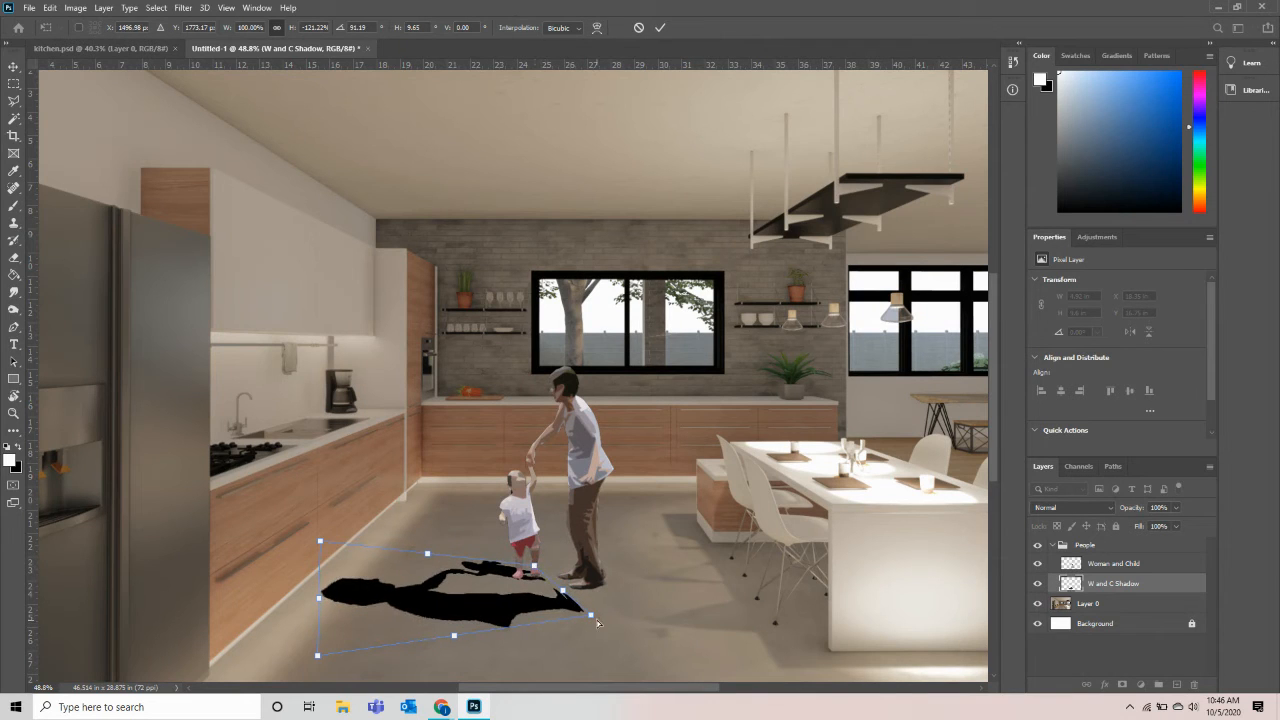
drag(597, 622, 595, 602)
drag(316, 660, 322, 602)
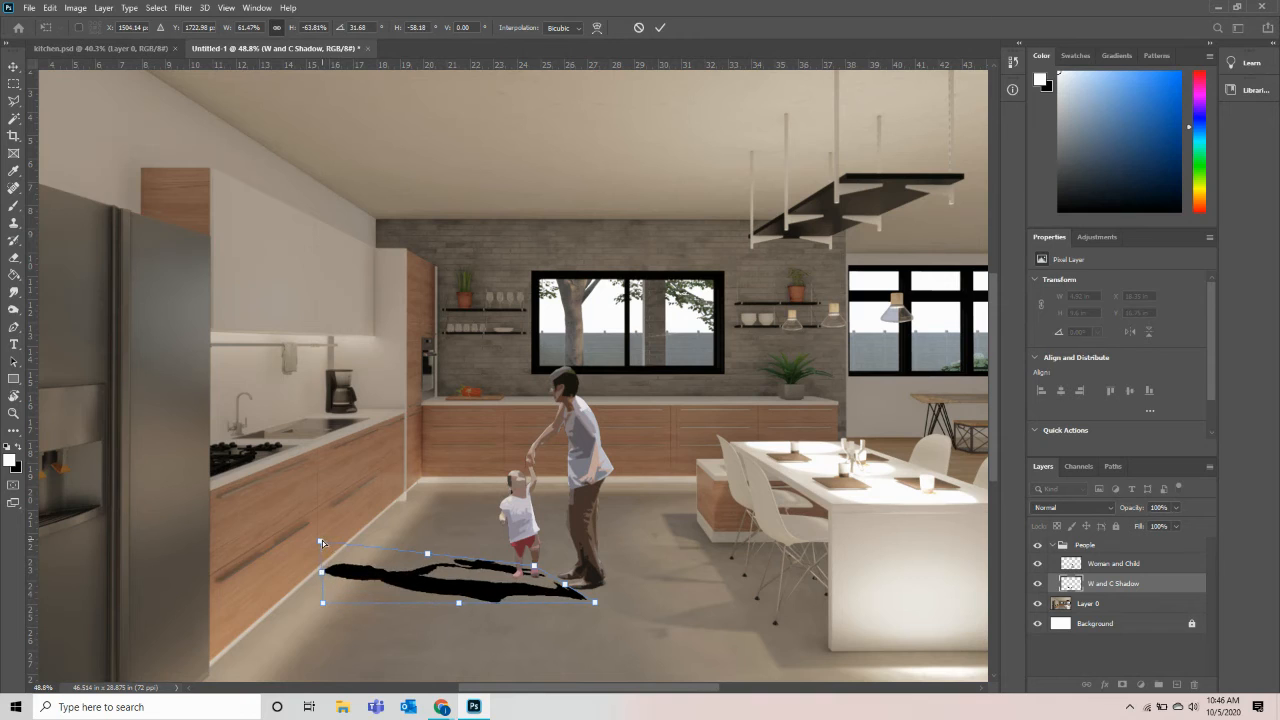
mouse_move(321, 541)
mouse_down()
mouse_move(338, 568)
mouse_move(342, 557)
mouse_move(314, 563)
mouse_up()
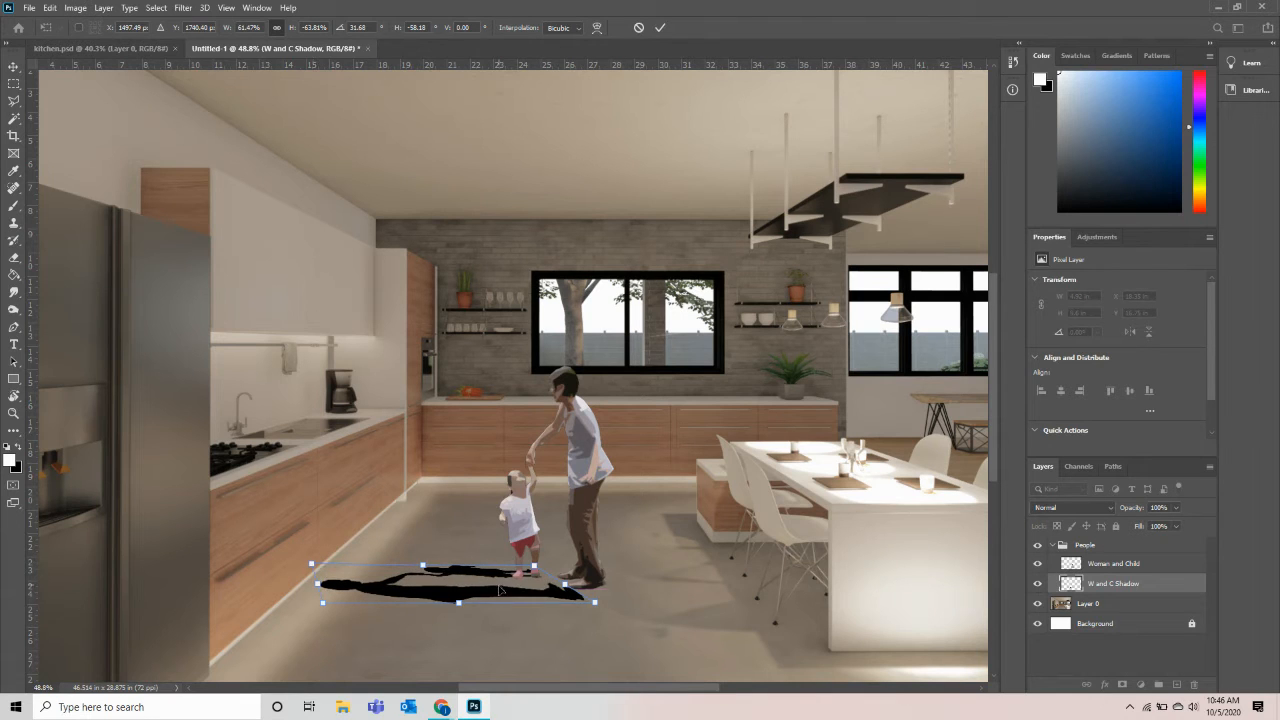
Step: Fine-tune the shadow's corners and position to meet the figures' feet, and apply the transform at about 11.4 by 1.4 in
drag(500, 590, 492, 596)
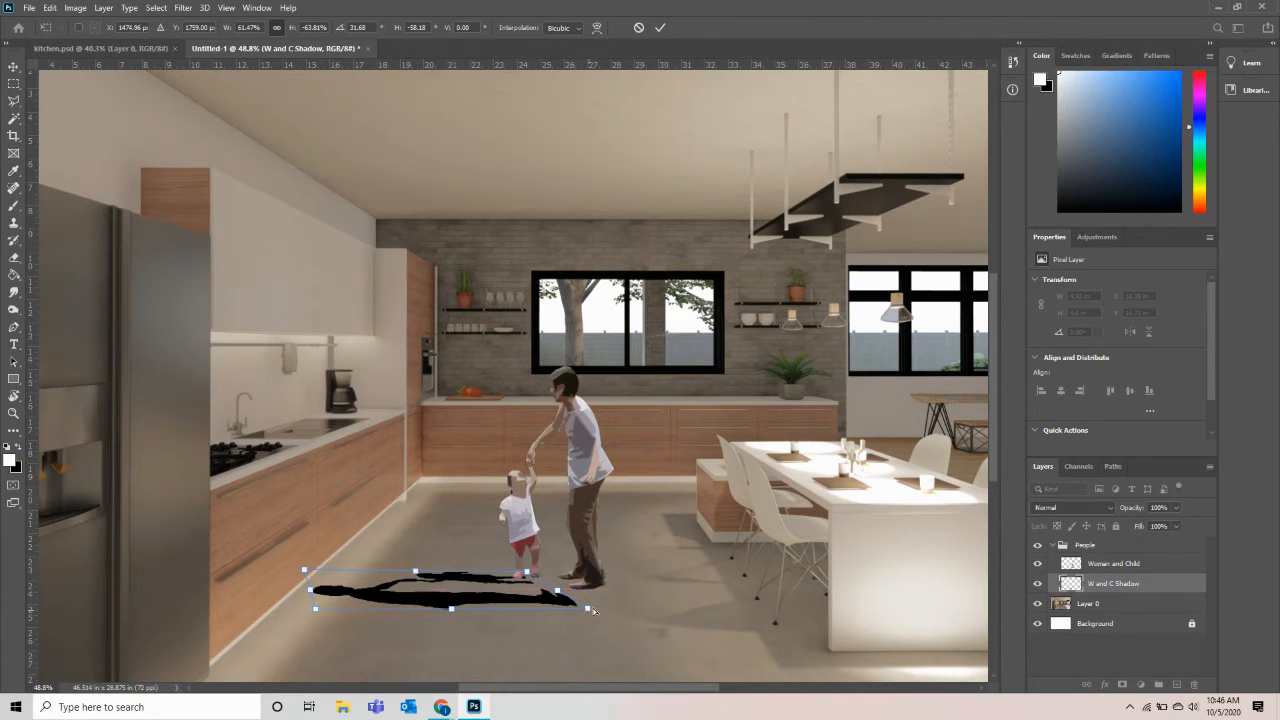
drag(585, 609, 596, 604)
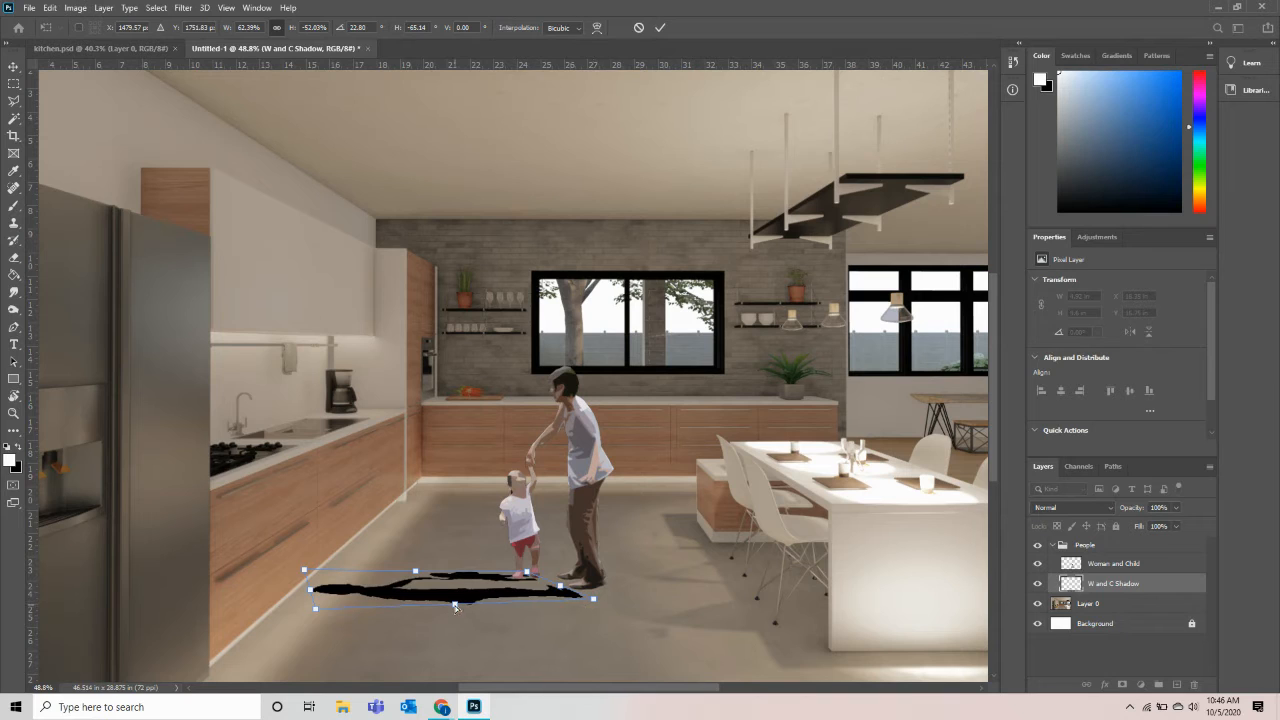
drag(305, 573, 315, 603)
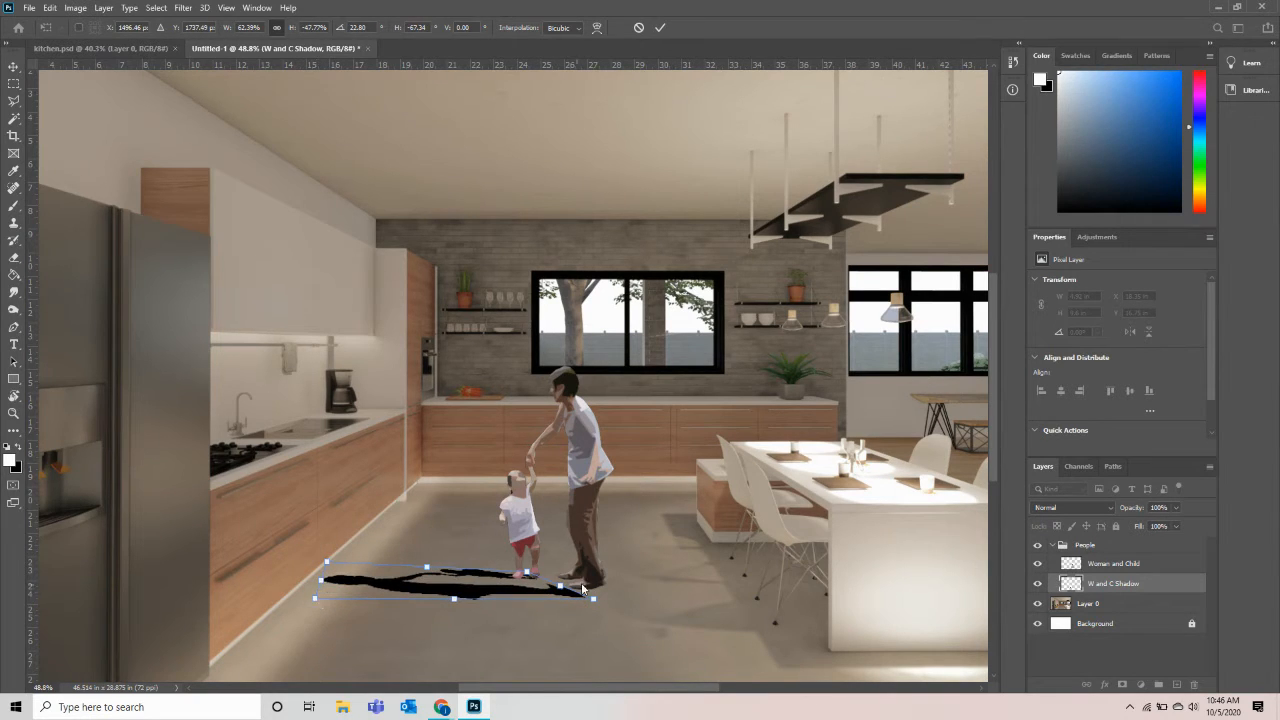
drag(595, 599, 556, 585)
drag(435, 568, 462, 590)
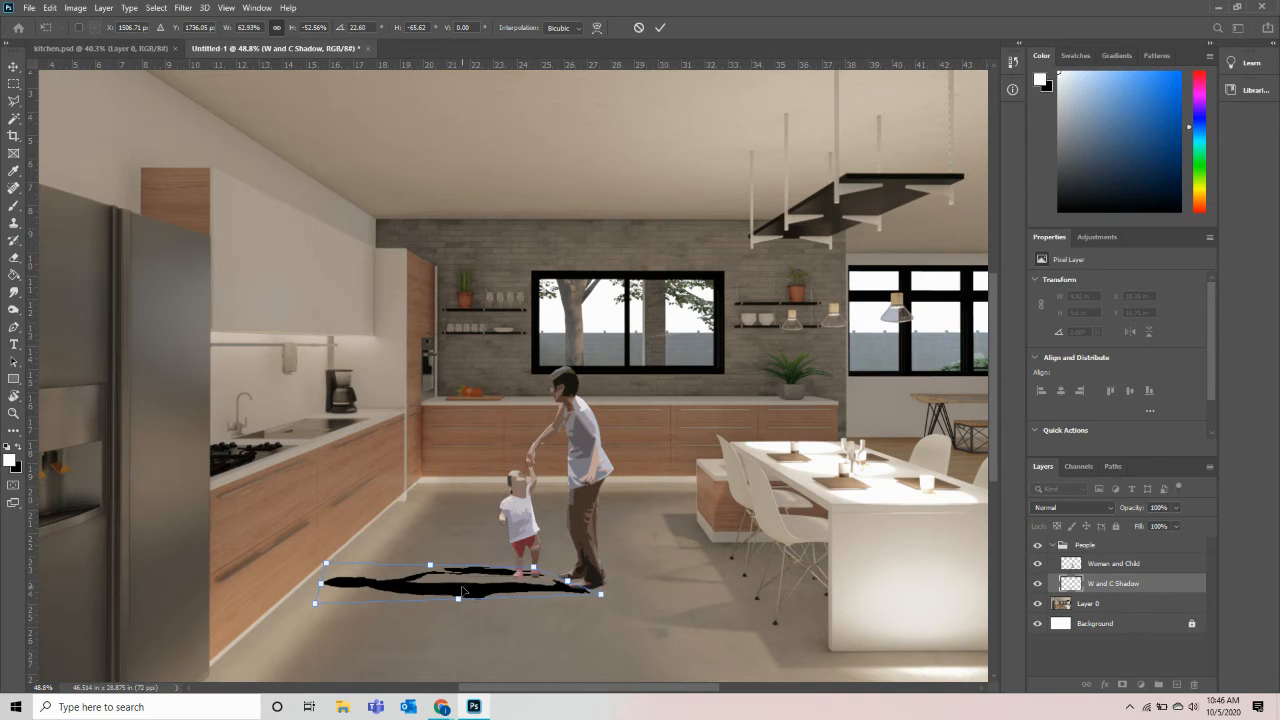
drag(599, 595, 598, 597)
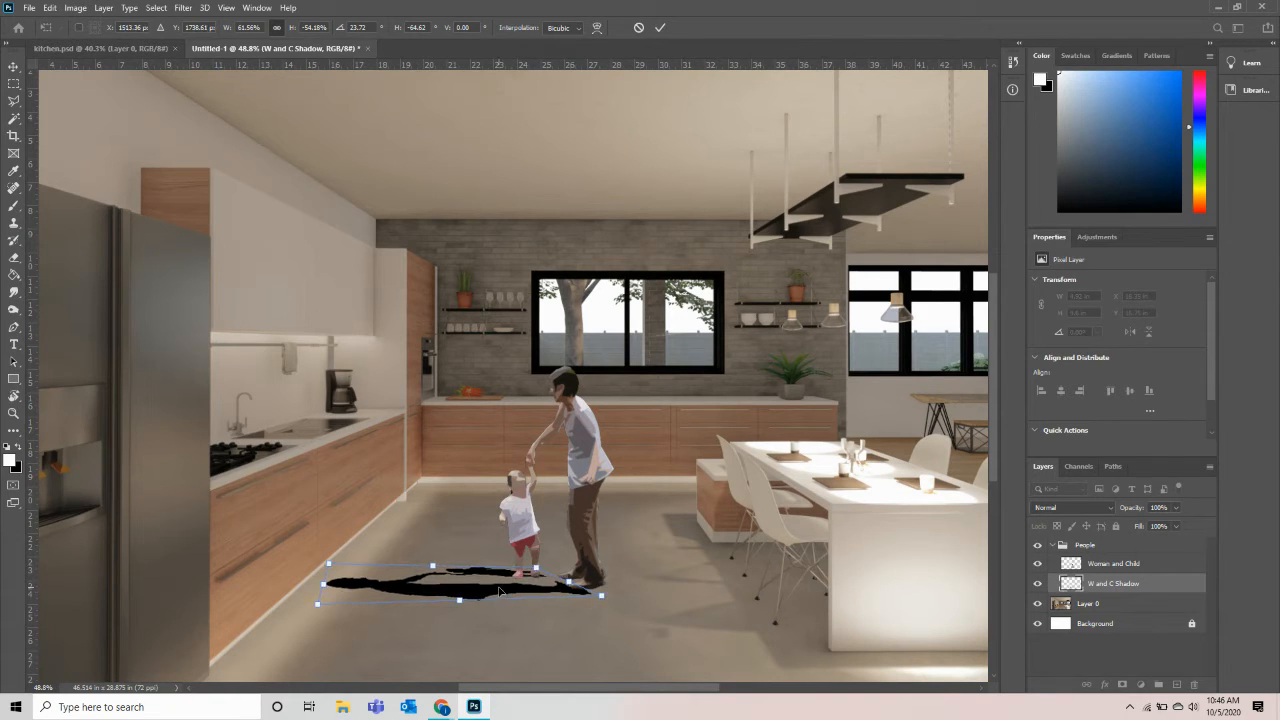
key(Return)
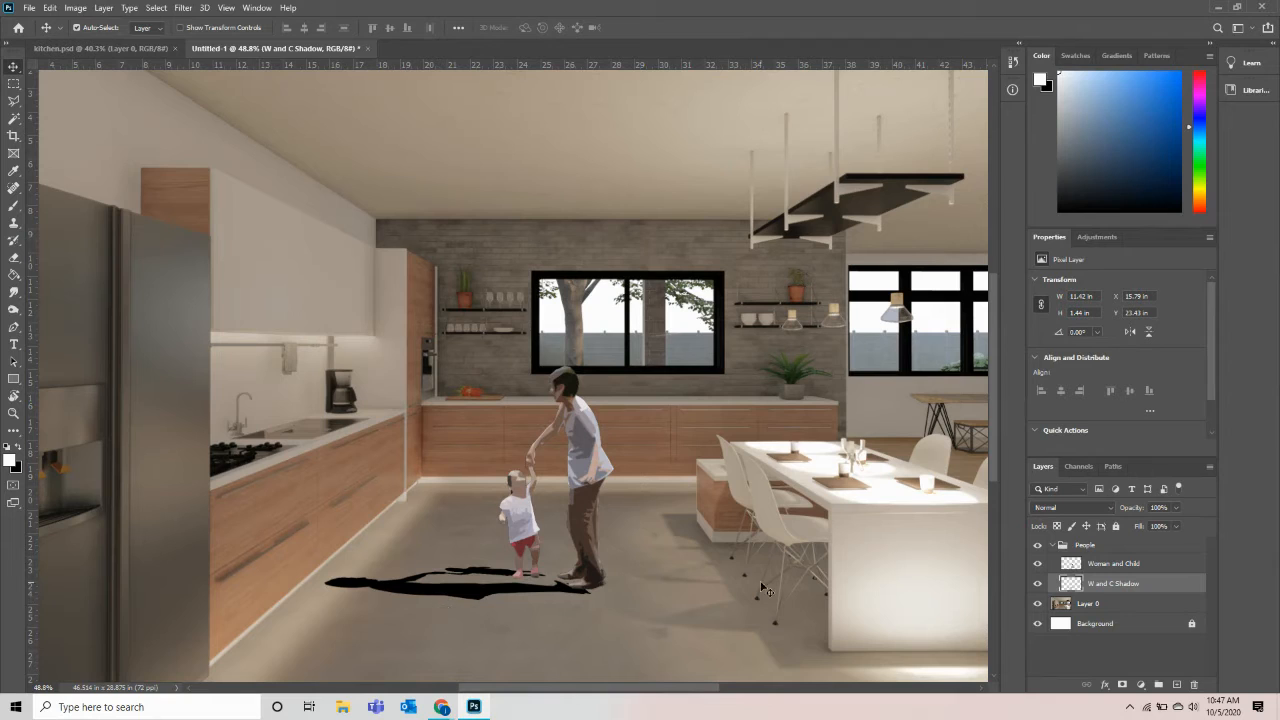
Step: Lower the opacity of the W and C Shadow layer to 21% and keep that layer selected
click(1176, 507)
drag(1178, 524, 1133, 527)
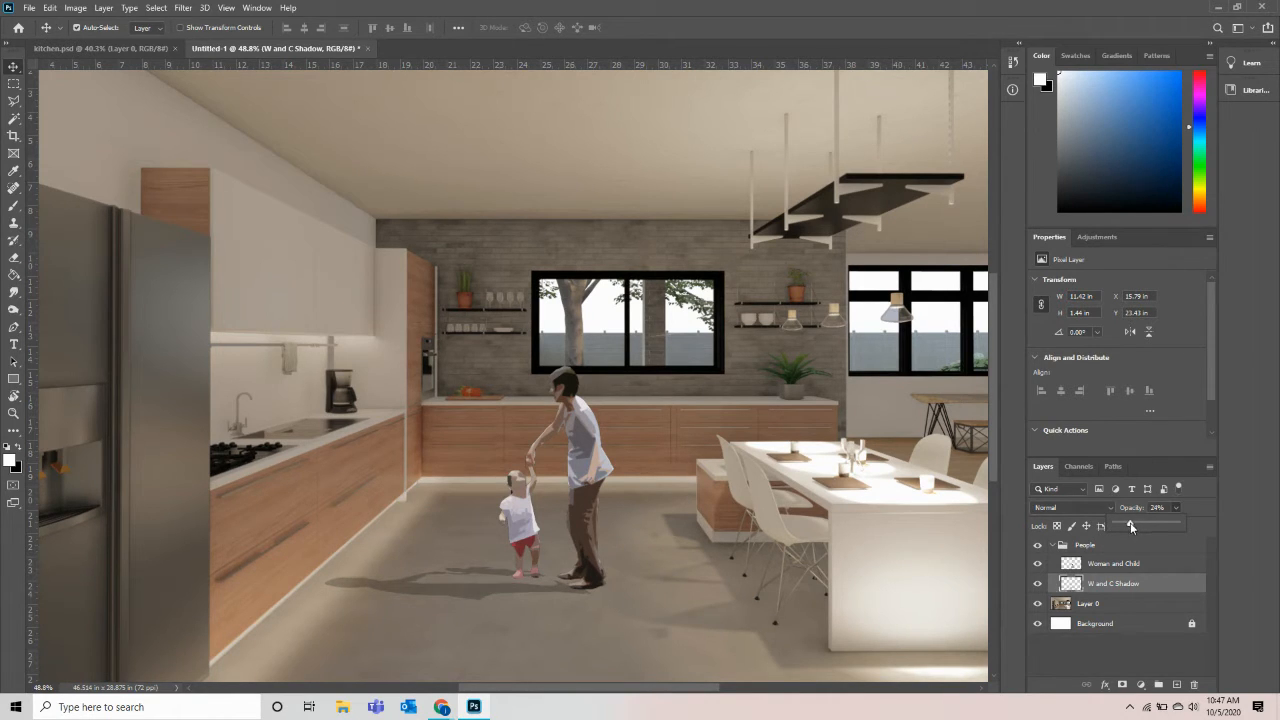
drag(1129, 527, 1128, 529)
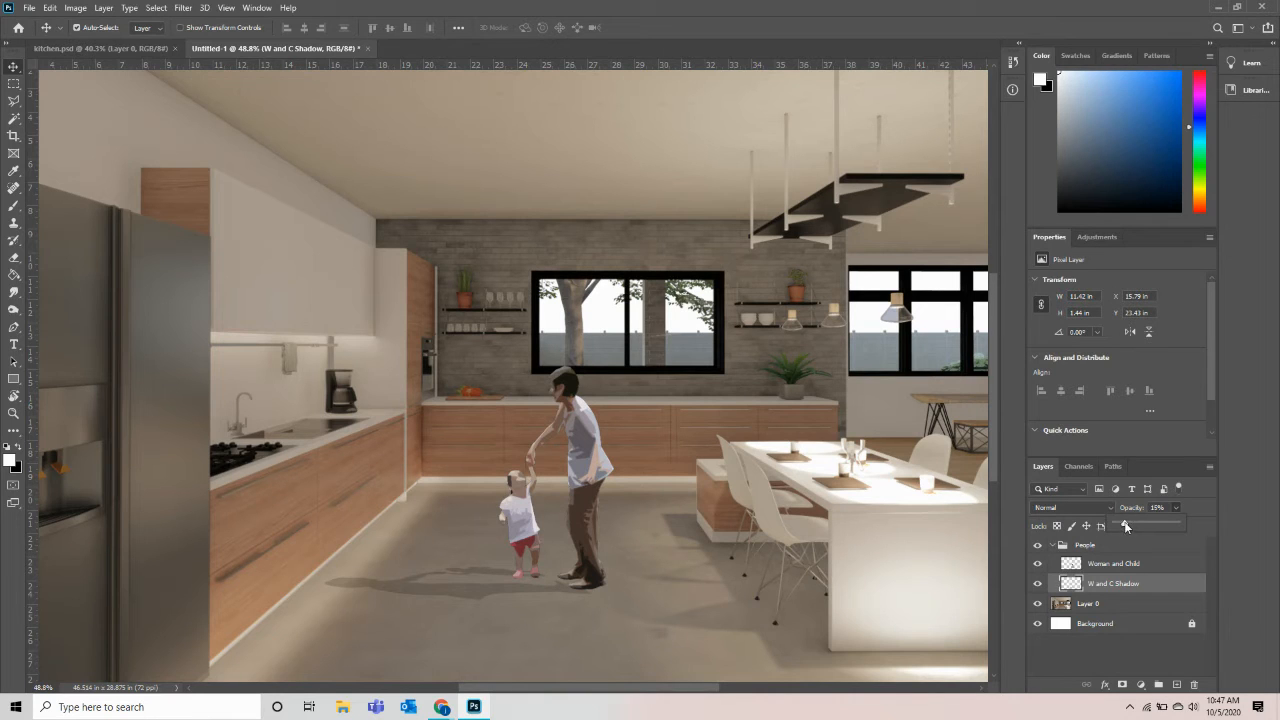
click(588, 618)
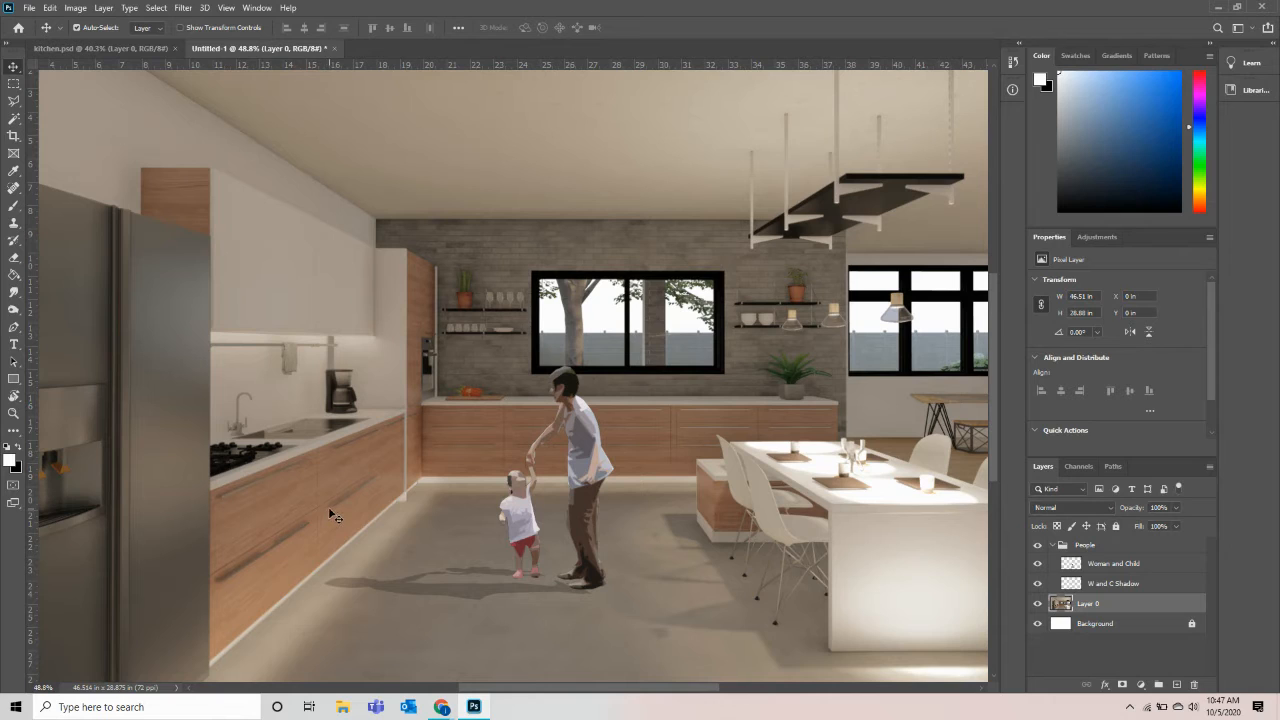
click(564, 596)
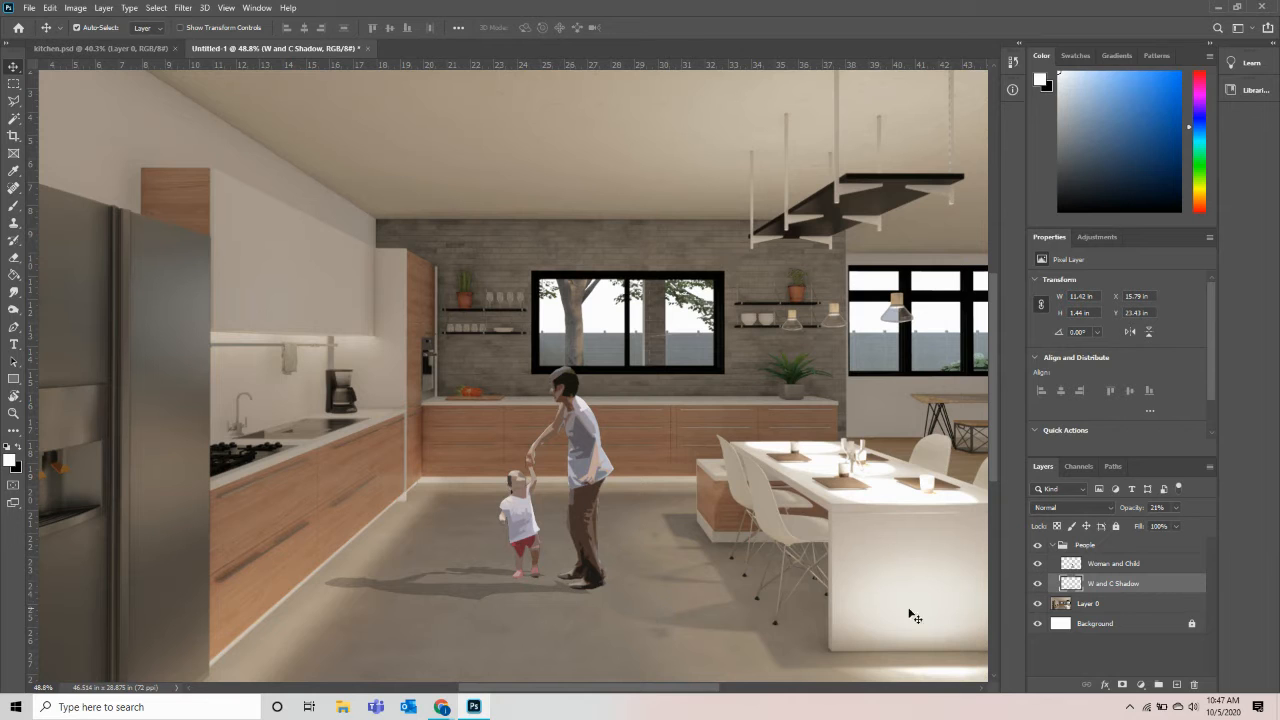
Step: Switch to the Brush tool and reduce its size to 80 for retouching the shadow around the woman's feet
scroll(557, 578, up, 3)
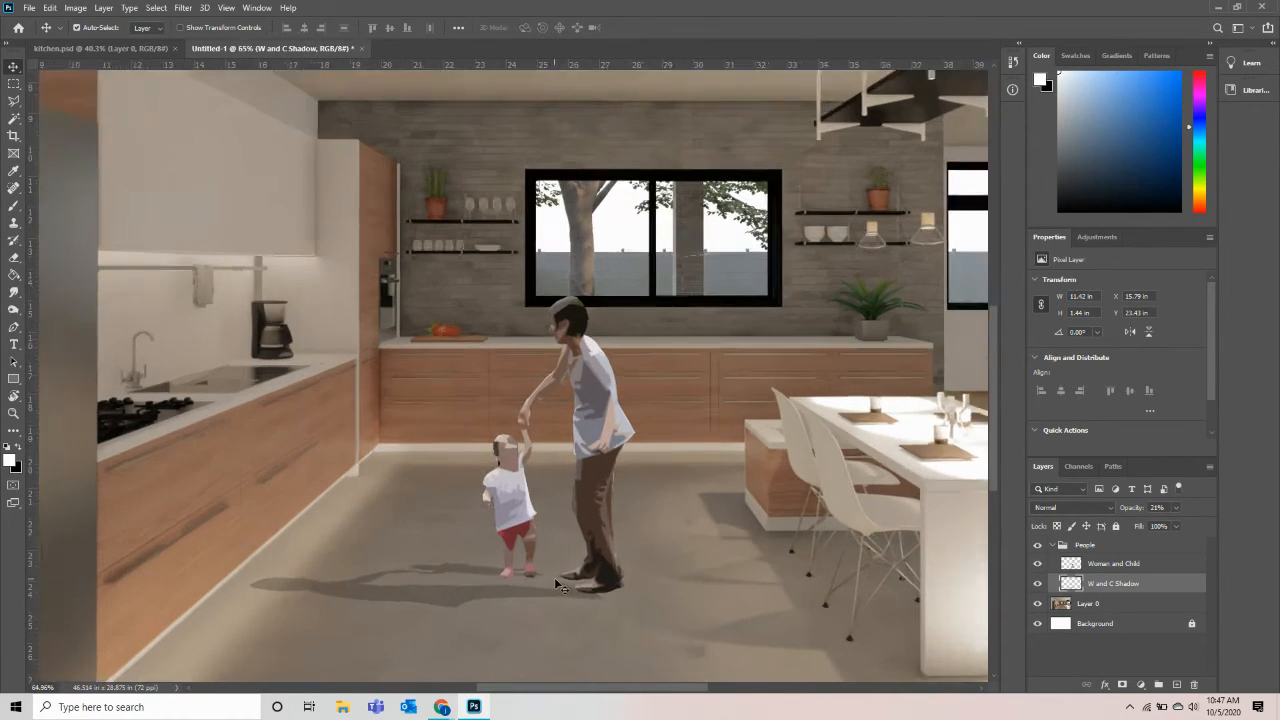
scroll(510, 575, up, 2)
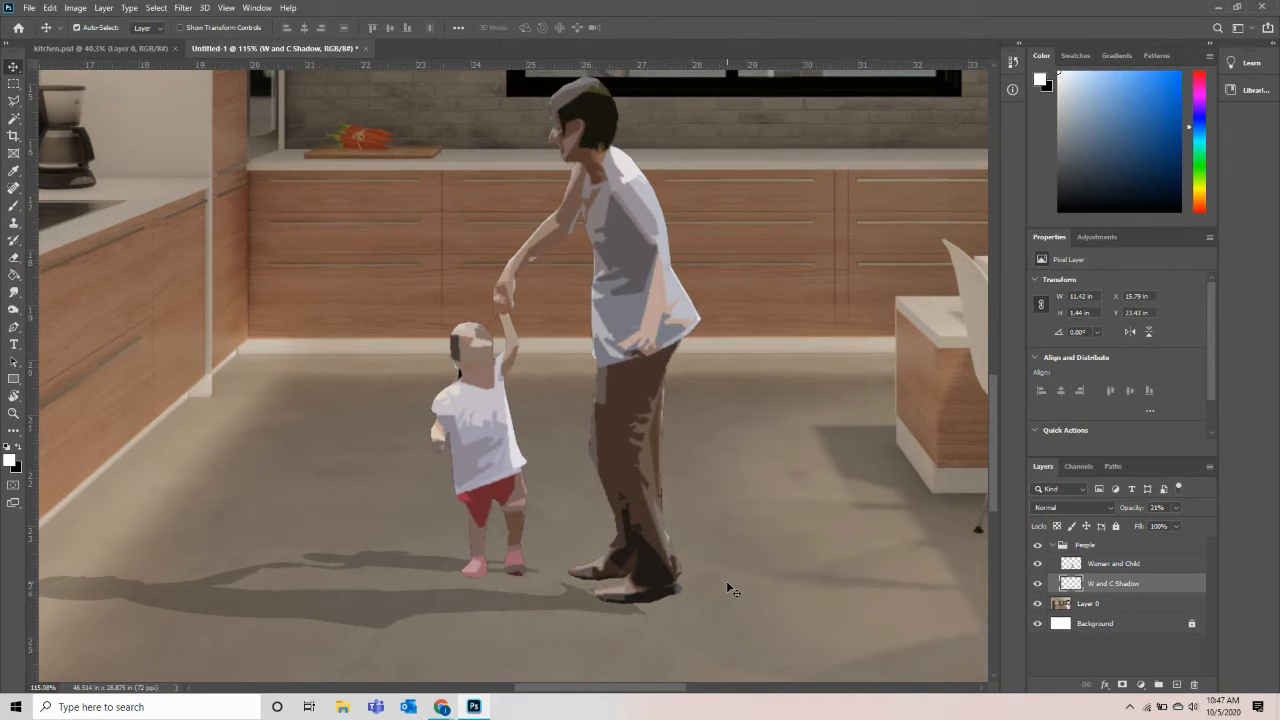
key(b)
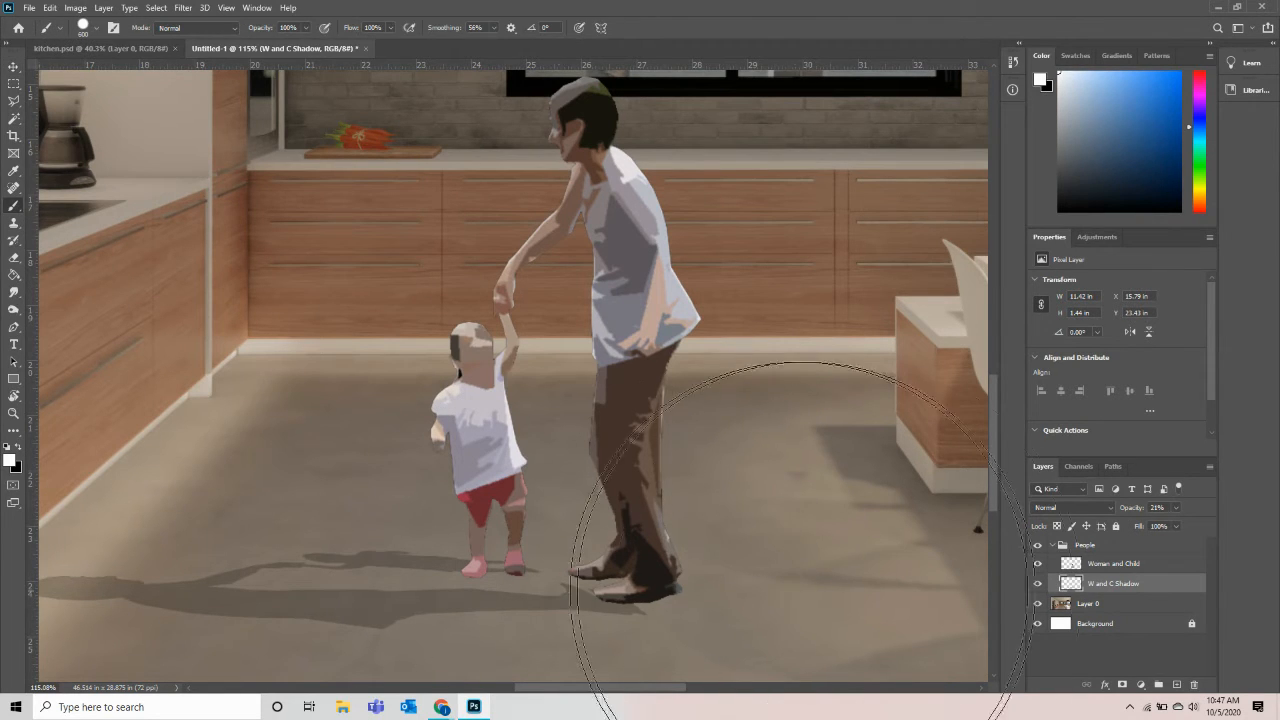
key(bracketleft)
key(bracketleft)
key(bracketleft)
key(bracketleft)
key(bracketleft)
key(bracketleft)
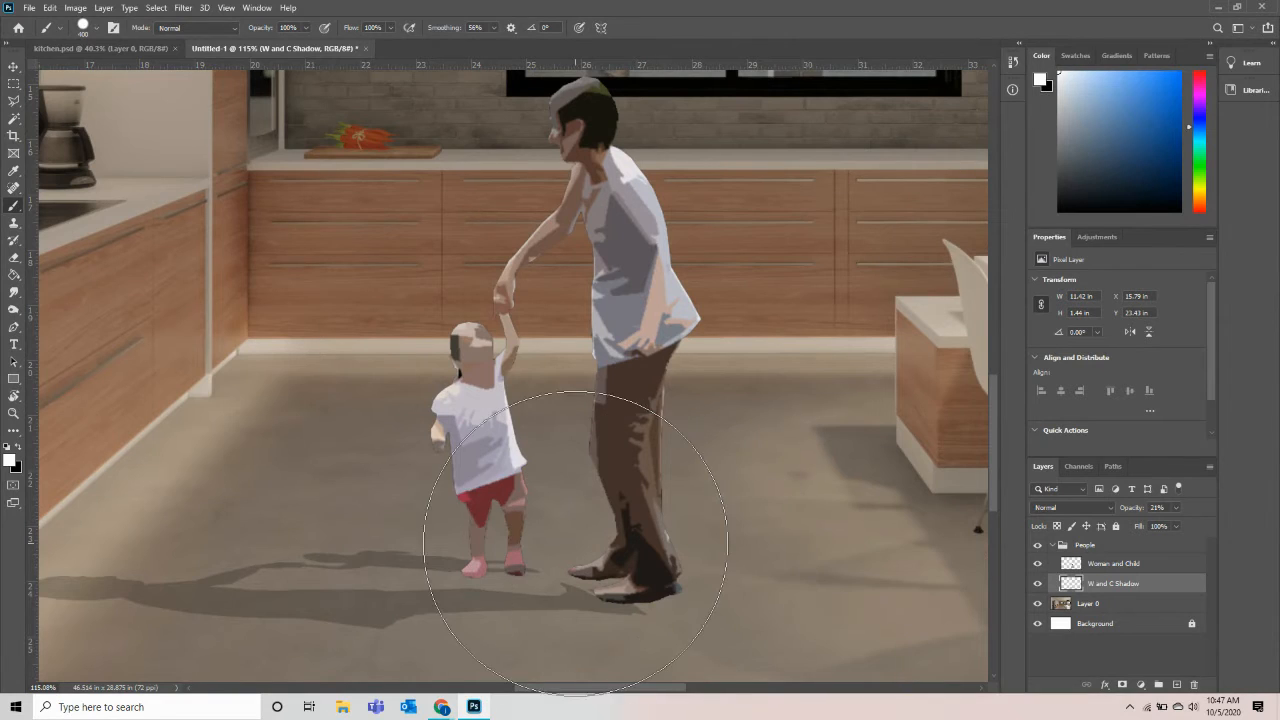
key(bracketleft)
key(bracketleft)
key(bracketleft)
key(bracketleft)
key(bracketleft)
key(bracketleft)
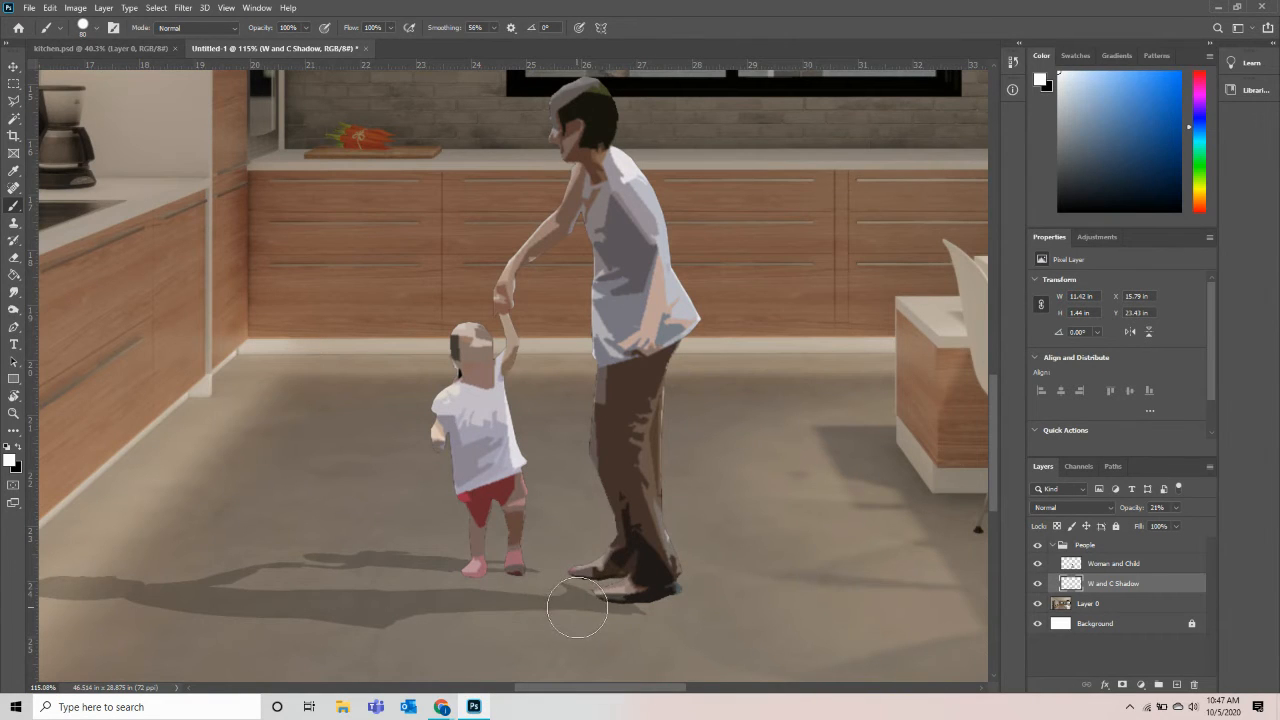
Step: Sample the shadow color beside the woman's shoes and reduce the brush size to 30
key(i)
click(582, 604)
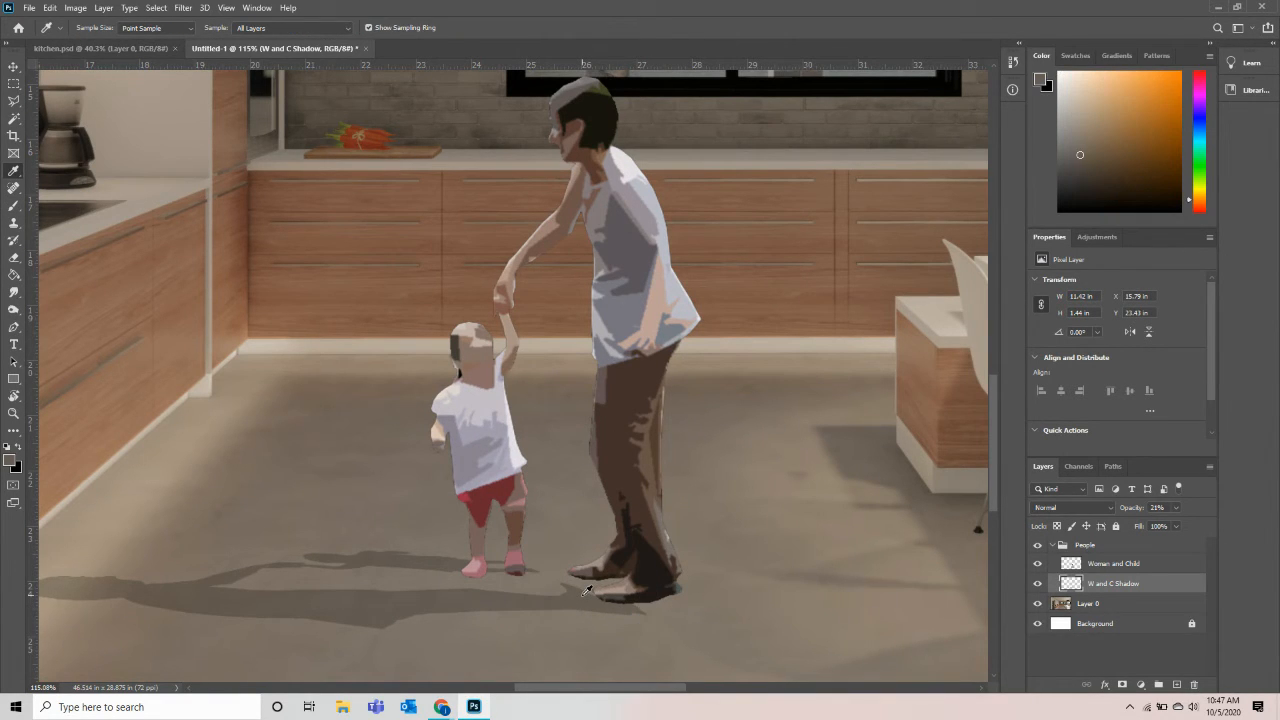
key(b)
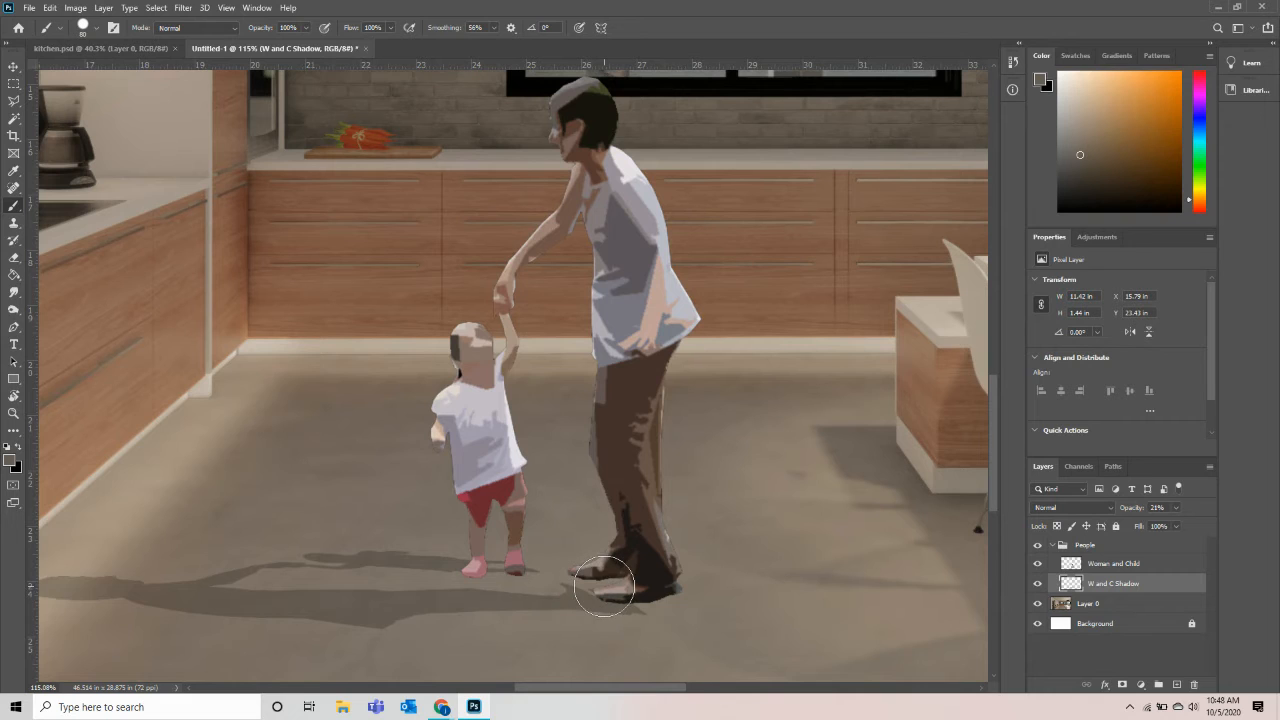
key(bracketleft)
key(bracketleft)
key(bracketleft)
key(bracketleft)
Step: Undo the last brush stroke and resample the color from the middle of the cast shadow
key(ctrl+z)
key(i)
click(362, 598)
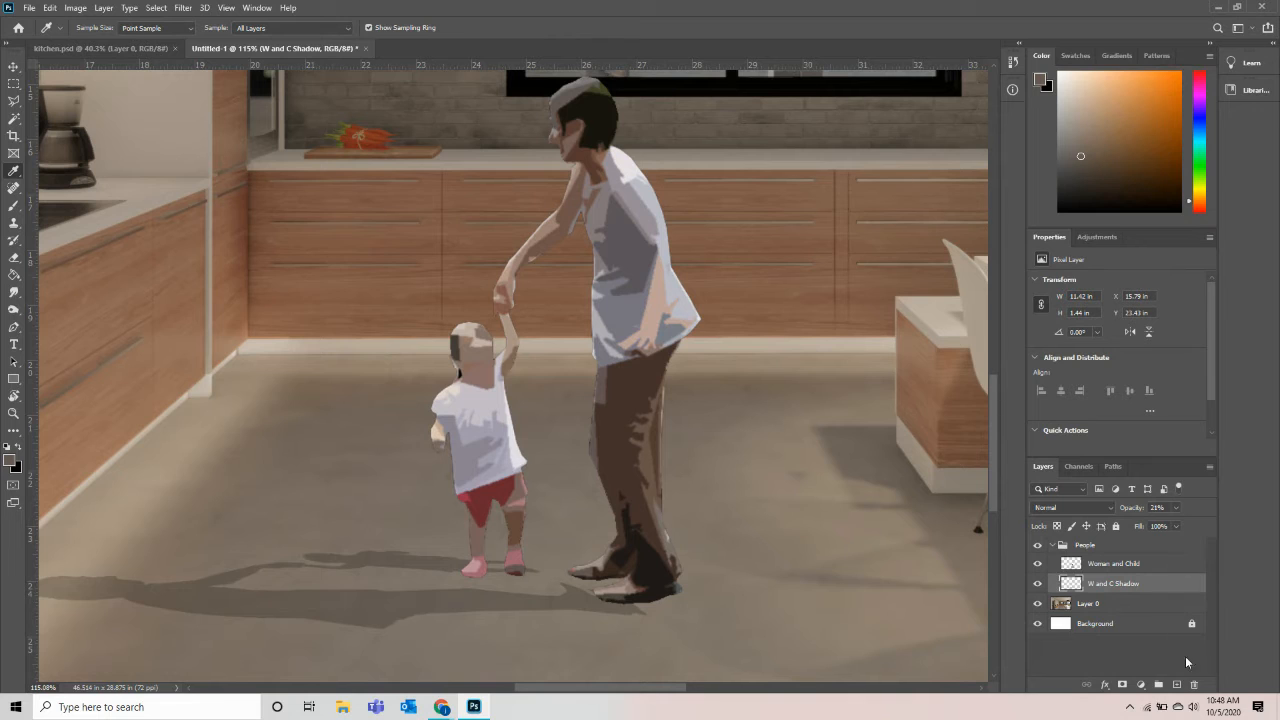
Step: Add a new layer above W and C Shadow and name it adjustments
click(1176, 685)
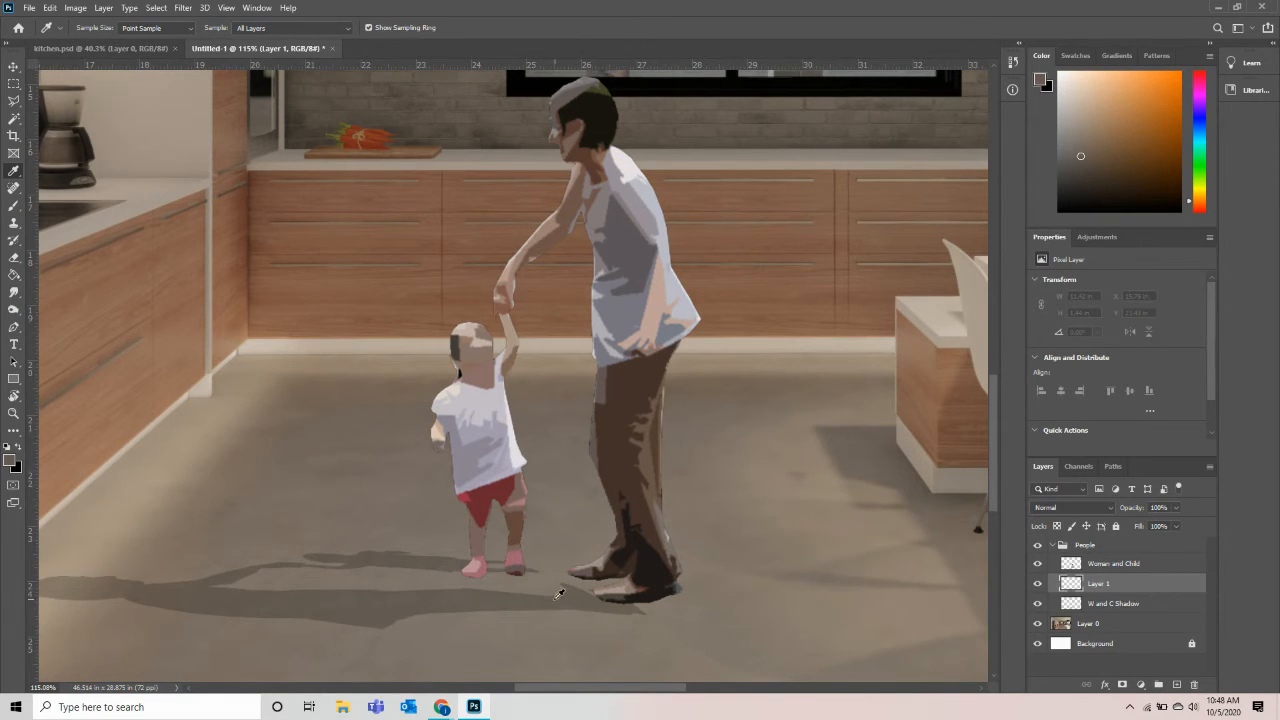
double_click(1100, 584)
text(adjustments)
key(Return)
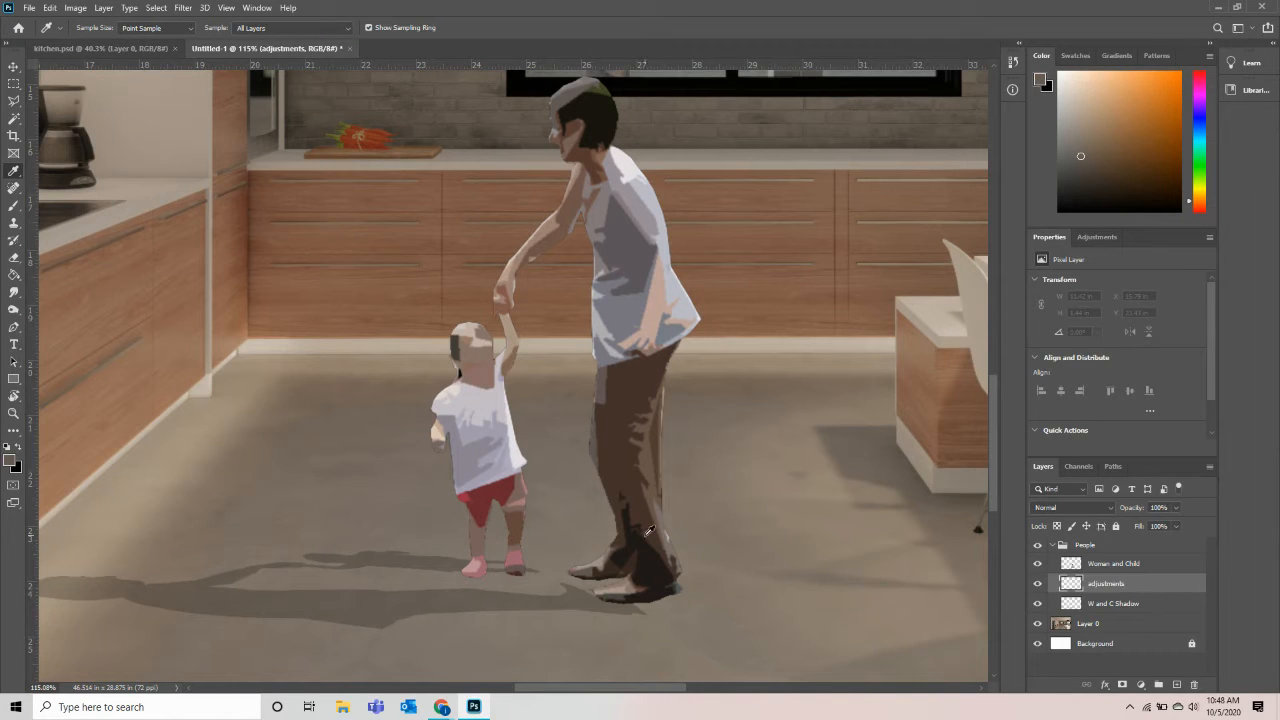
Step: Paint the missing shadow under and around the woman's shoes on the adjustments layer, undoing the stray strokes
key(b)
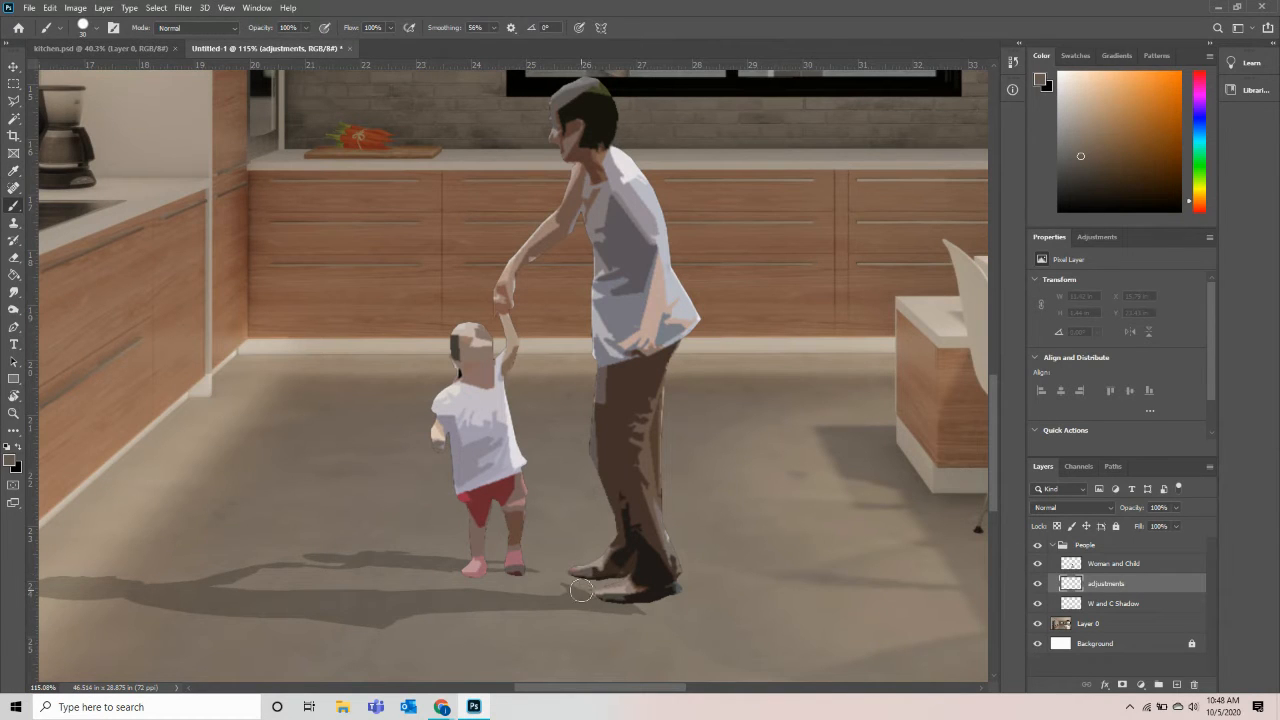
mouse_move(581, 587)
mouse_down()
mouse_move(661, 580)
mouse_move(623, 599)
mouse_move(671, 594)
mouse_move(638, 606)
mouse_move(703, 591)
mouse_move(628, 604)
mouse_move(672, 610)
mouse_up()
key(ctrl+z)
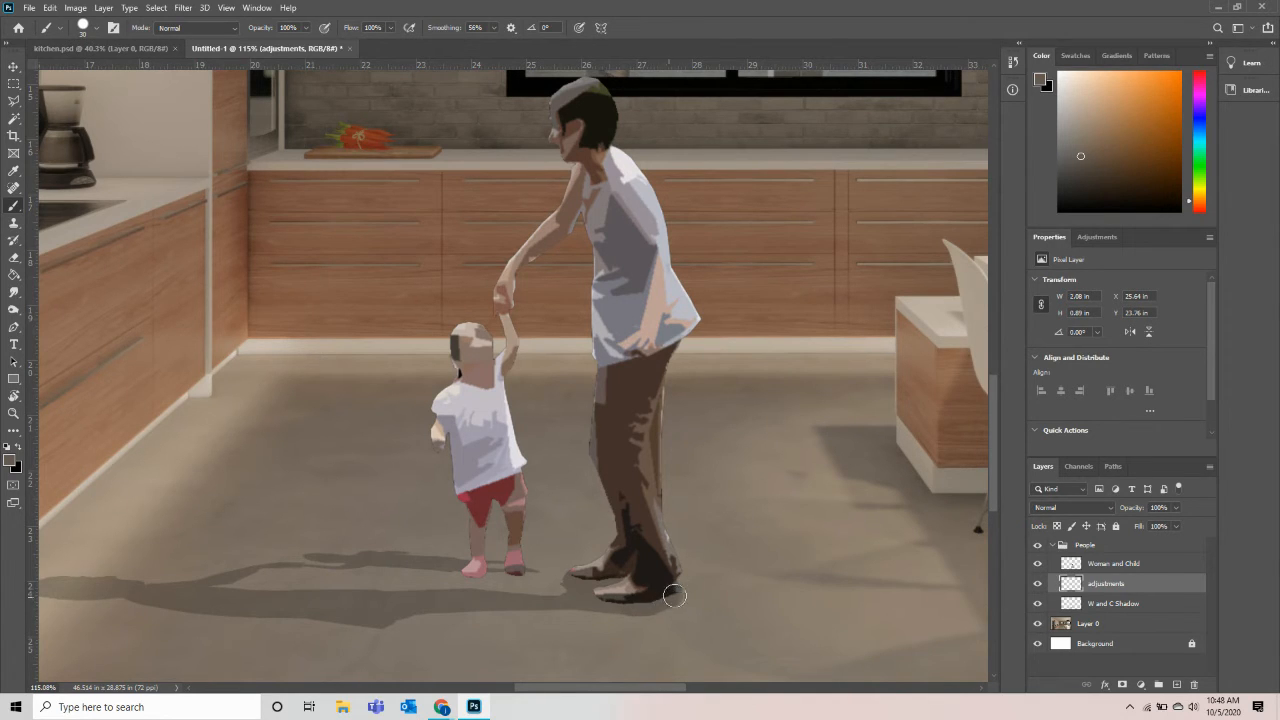
key(ctrl+z)
key(ctrl+z)
scroll(698, 582, down, 6)
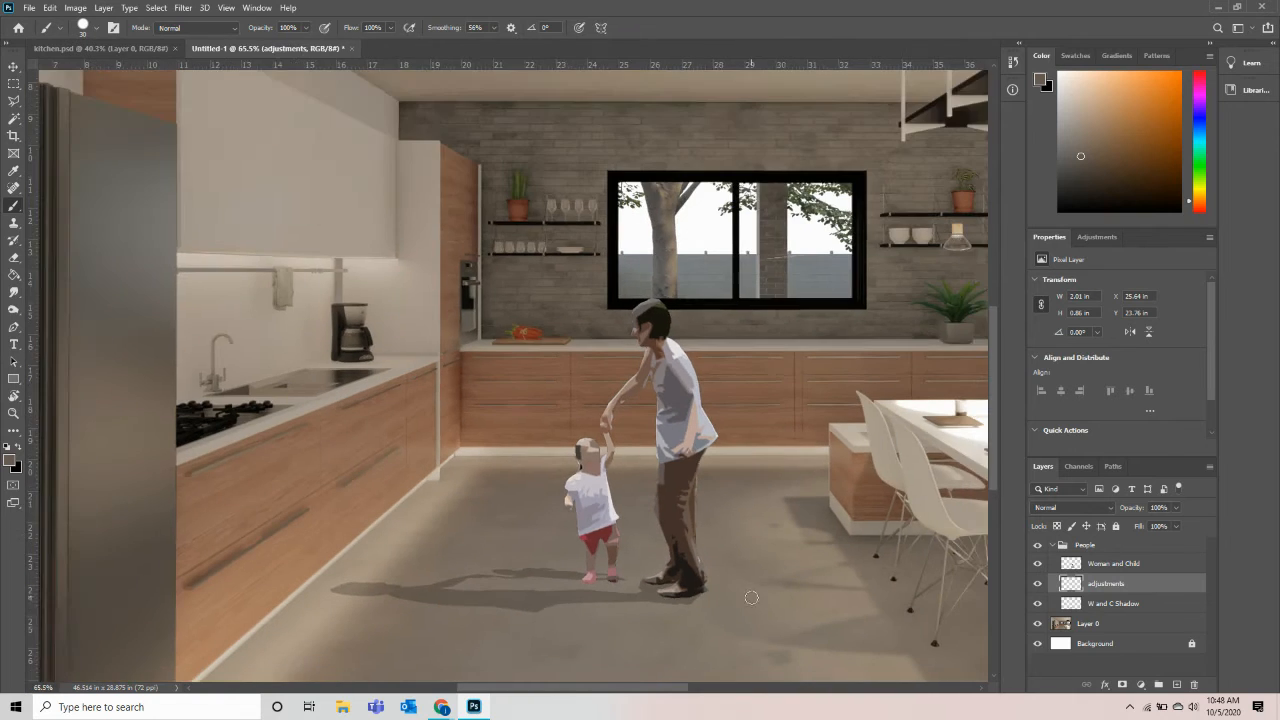
scroll(661, 589, up, 8)
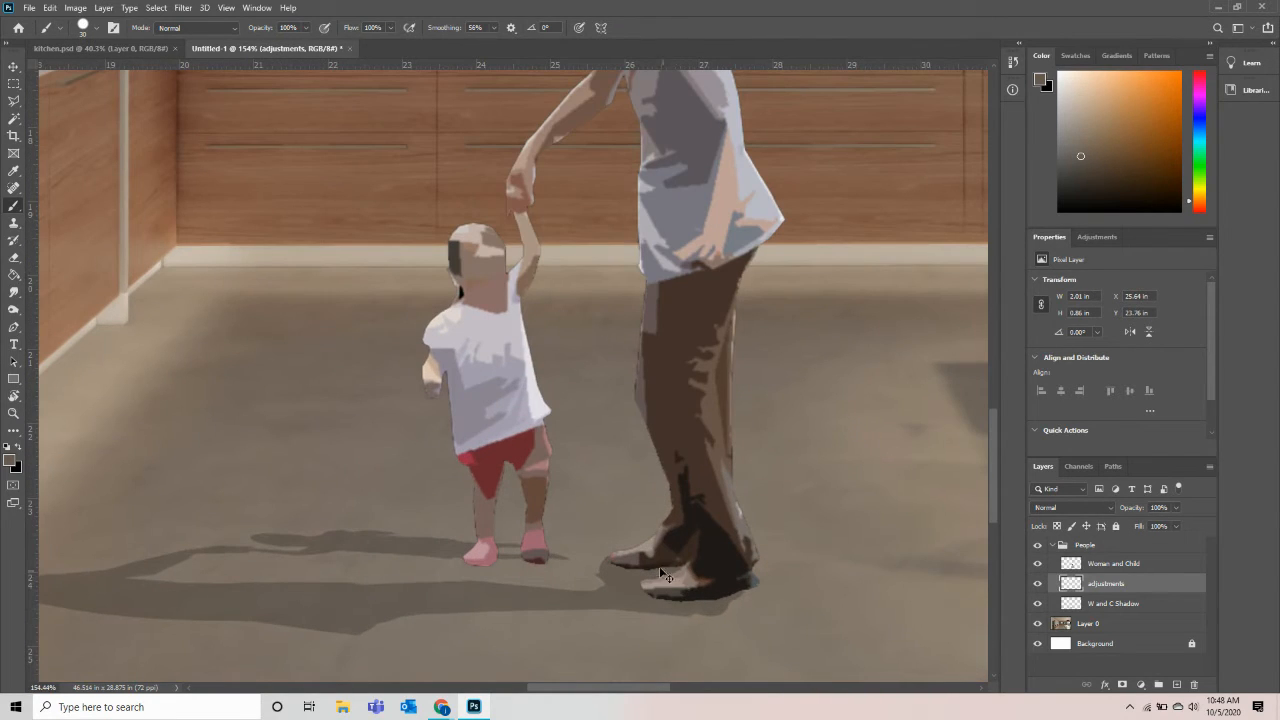
Step: Undo the excess strokes around the woman's shoes and retouch the shadow edge at her rear heel
key(ctrl+z)
key(ctrl+z)
key(ctrl+z)
mouse_move(744, 590)
mouse_down()
mouse_move(708, 604)
mouse_move(760, 585)
mouse_move(685, 600)
mouse_move(740, 591)
mouse_up()
key(ctrl+z)
Step: Switch to the Eraser and reduce its size to 10 for cleaning up the painted shadow at the woman's feet
key(e)
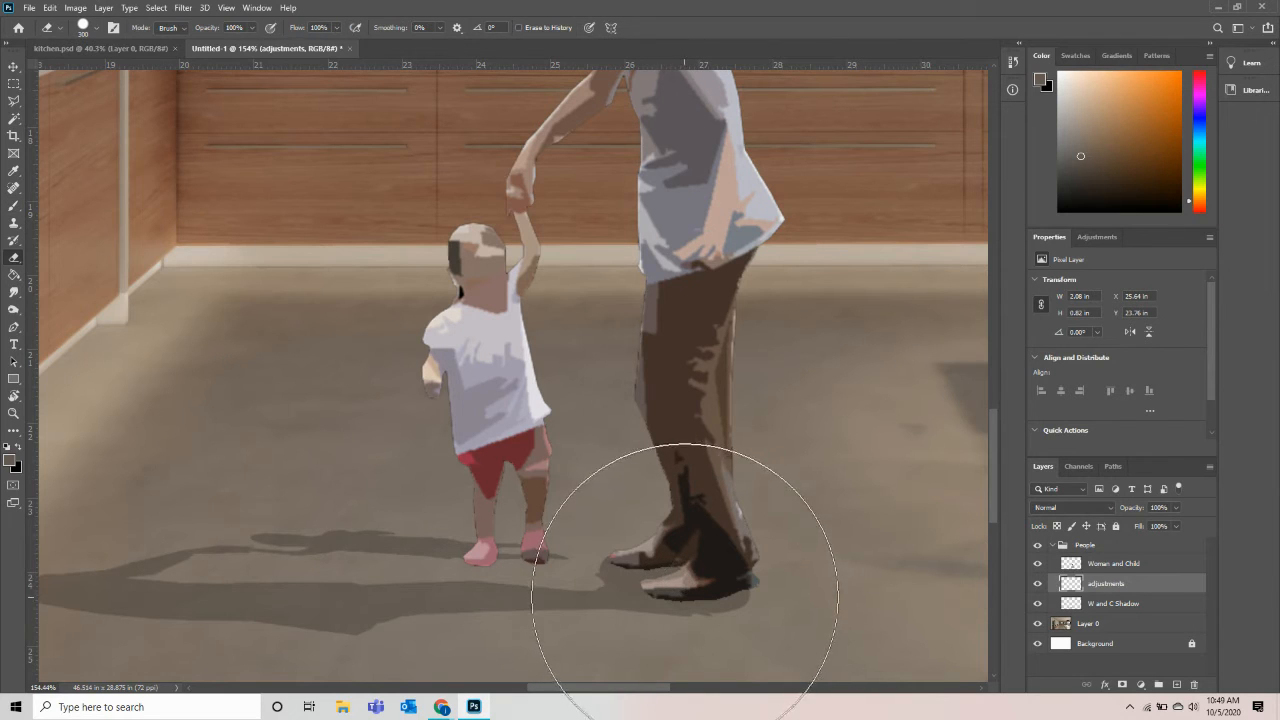
key(bracketleft)
key(bracketleft)
key(bracketleft)
key(bracketleft)
key(bracketleft)
key(bracketleft)
key(bracketleft)
key(bracketleft)
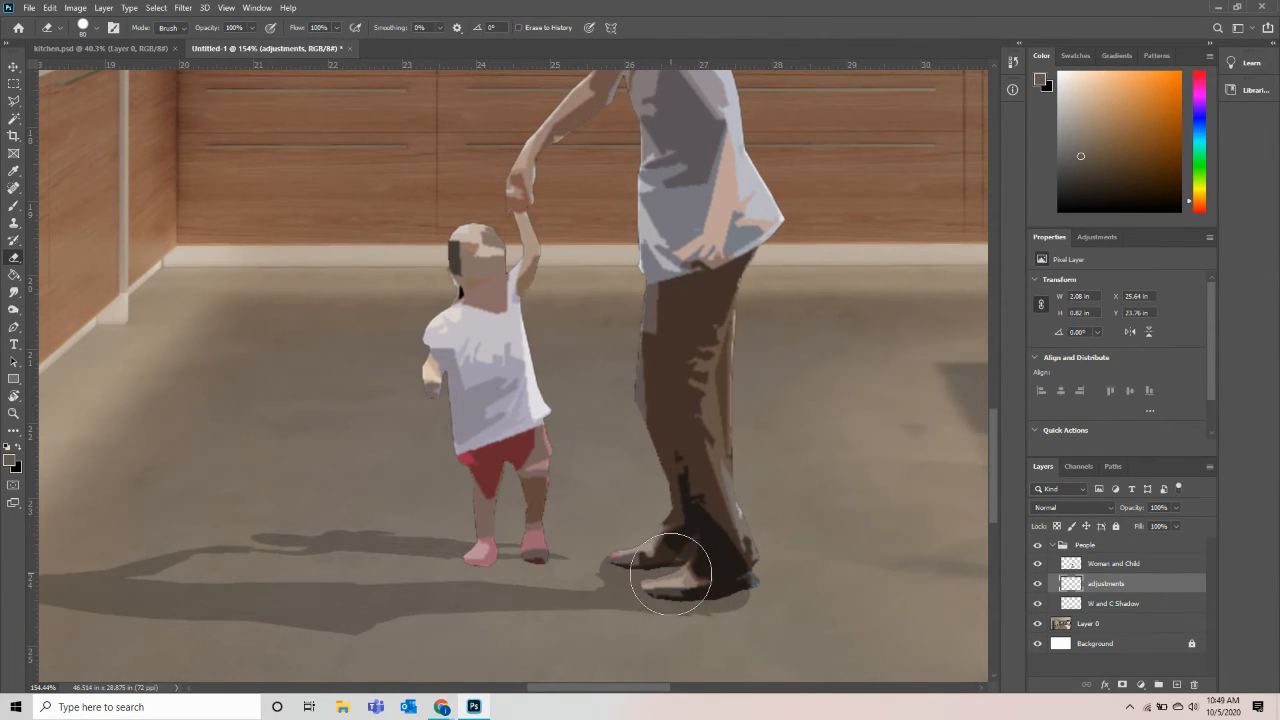
key(bracketleft)
key(bracketleft)
key(bracketleft)
key(bracketleft)
key(bracketleft)
key(bracketleft)
key(bracketleft)
key(bracketleft)
key(bracketleft)
key(bracketleft)
key(bracketleft)
Step: Brush over the area behind the woman's heel and extend the painted shadow toward the child's feet
key(b)
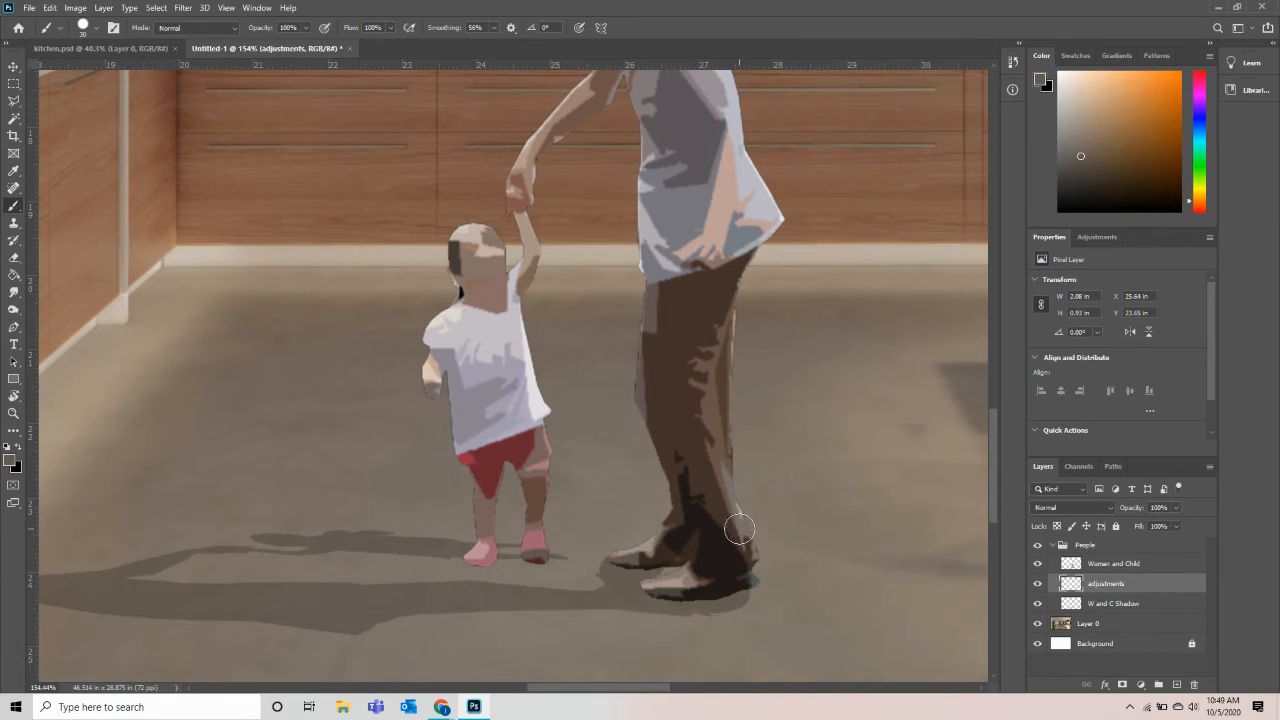
scroll(700, 590, down, 4)
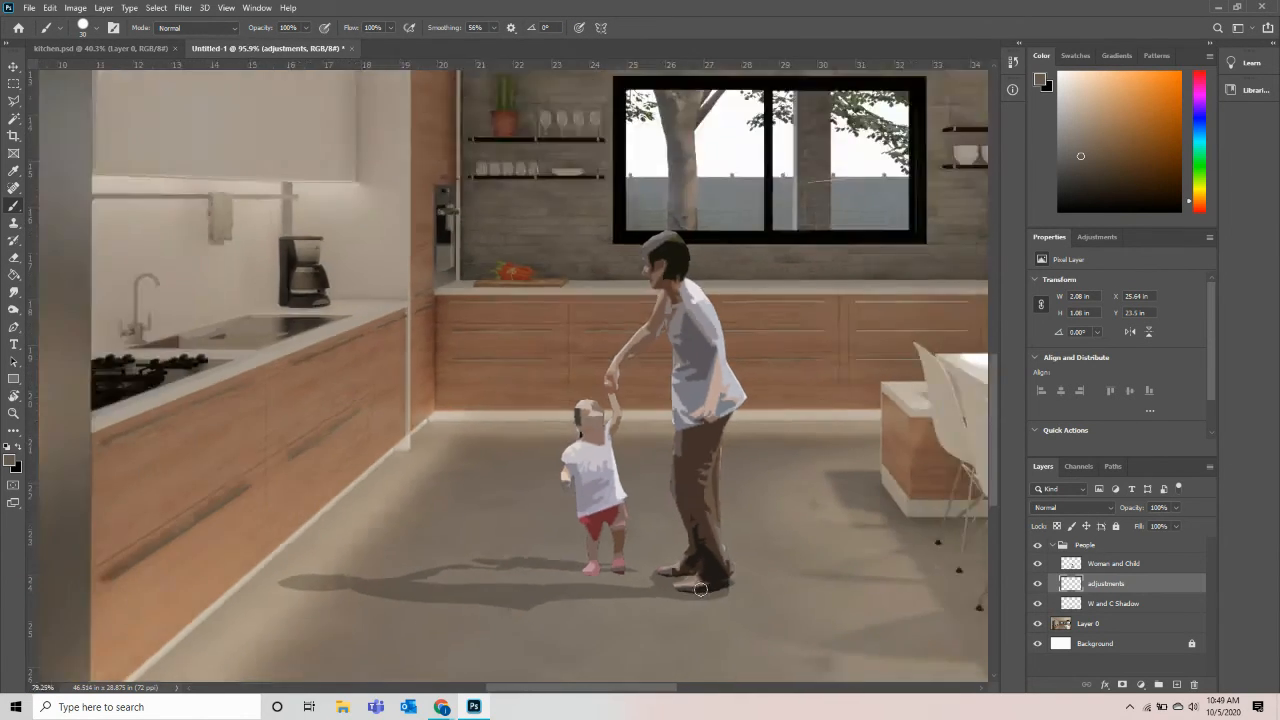
scroll(700, 590, down, 4)
scroll(531, 569, up, 6)
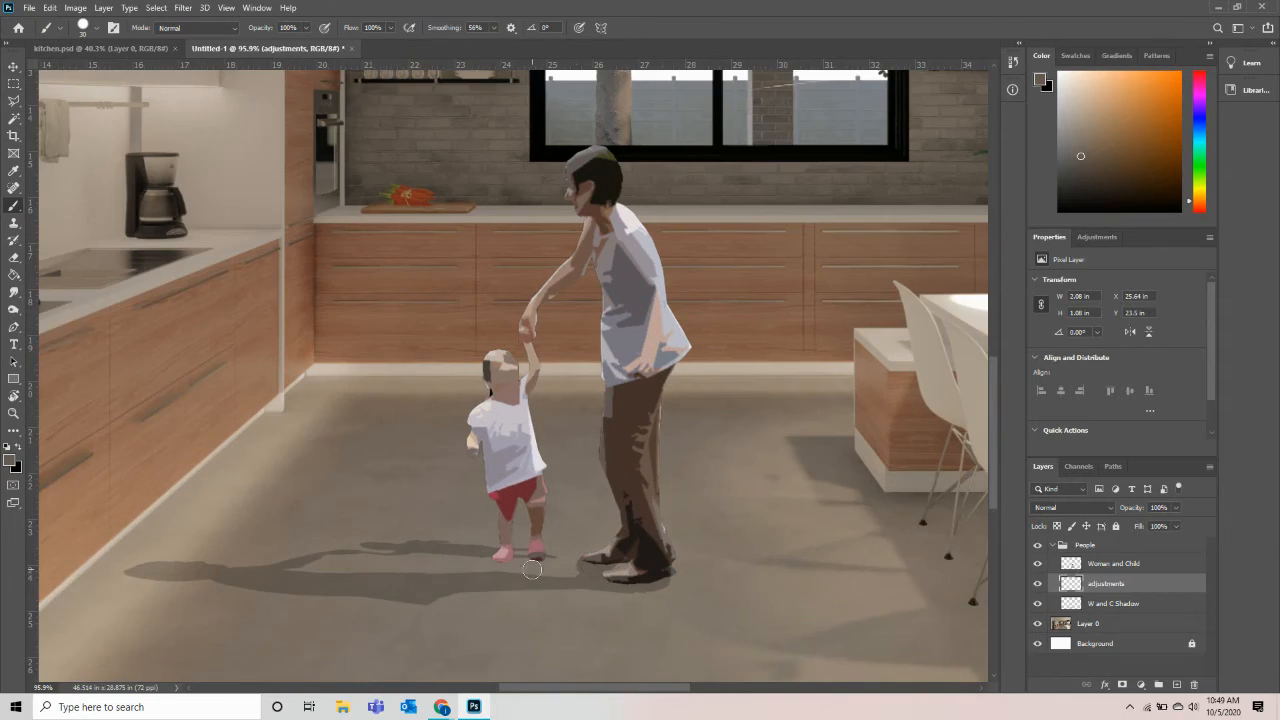
scroll(550, 572, up, 1)
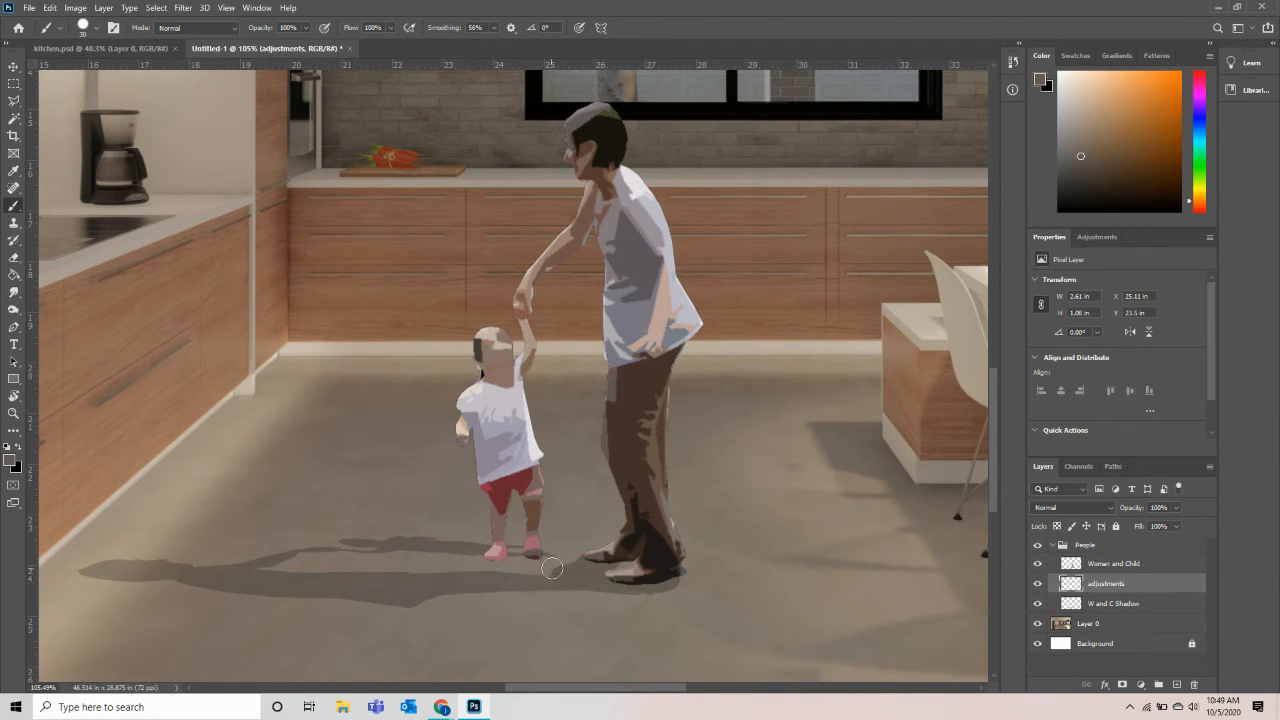
Step: Reduce the brush size to 9 and paint the missing shadow around the child's feet
key(bracketleft)
key(bracketleft)
key(bracketleft)
scroll(689, 576, down, 4)
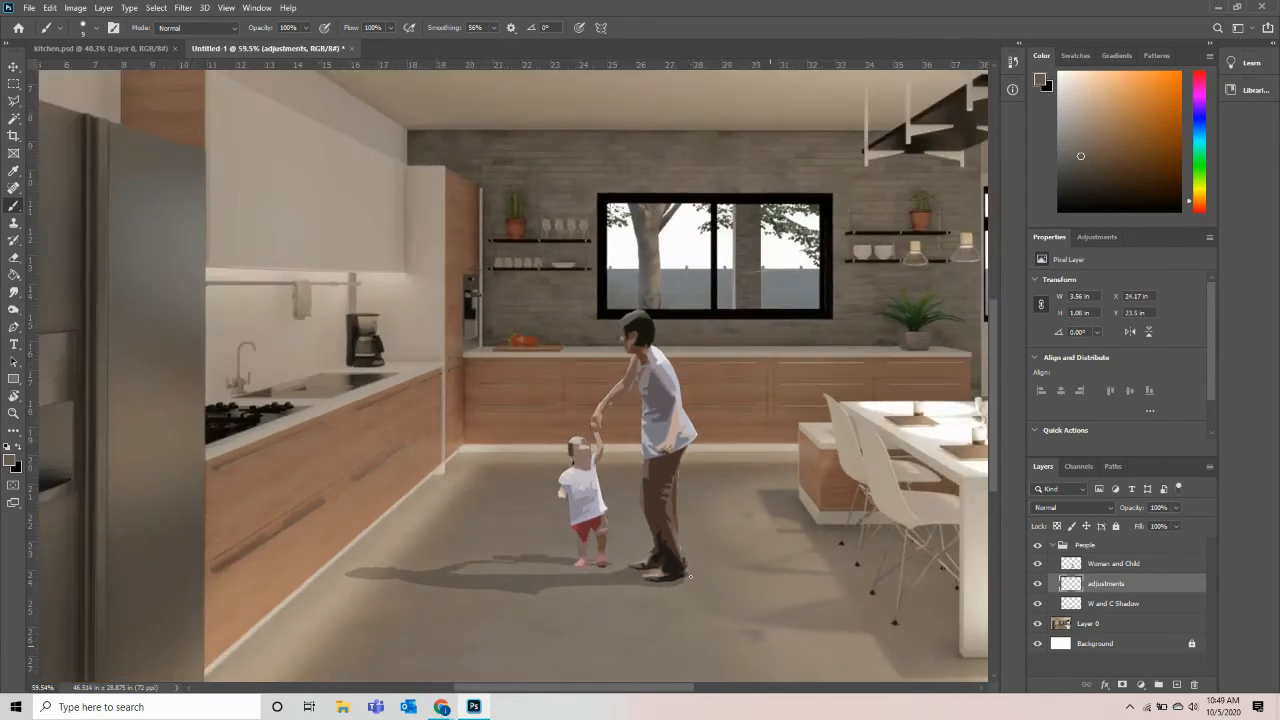
scroll(551, 582, up, 5)
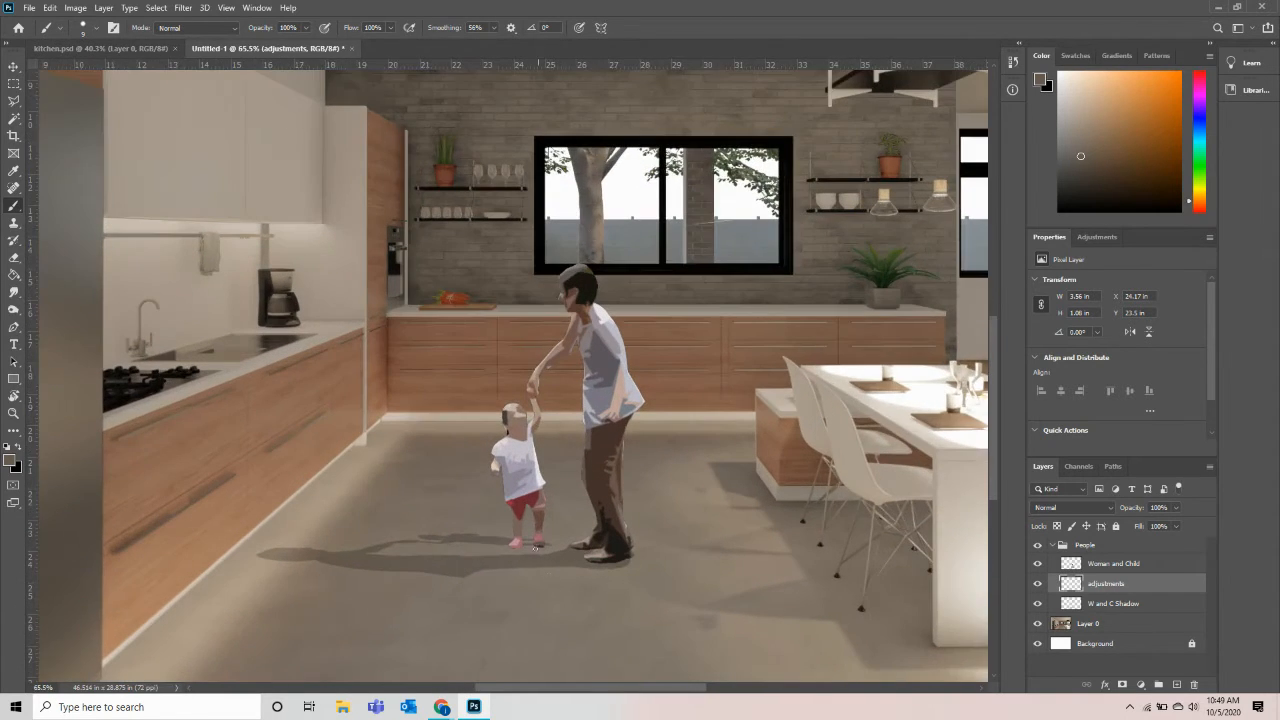
Step: Erase the bit of shadow sticking out behind the child's rear foot on the W and C Shadow layer
key(e)
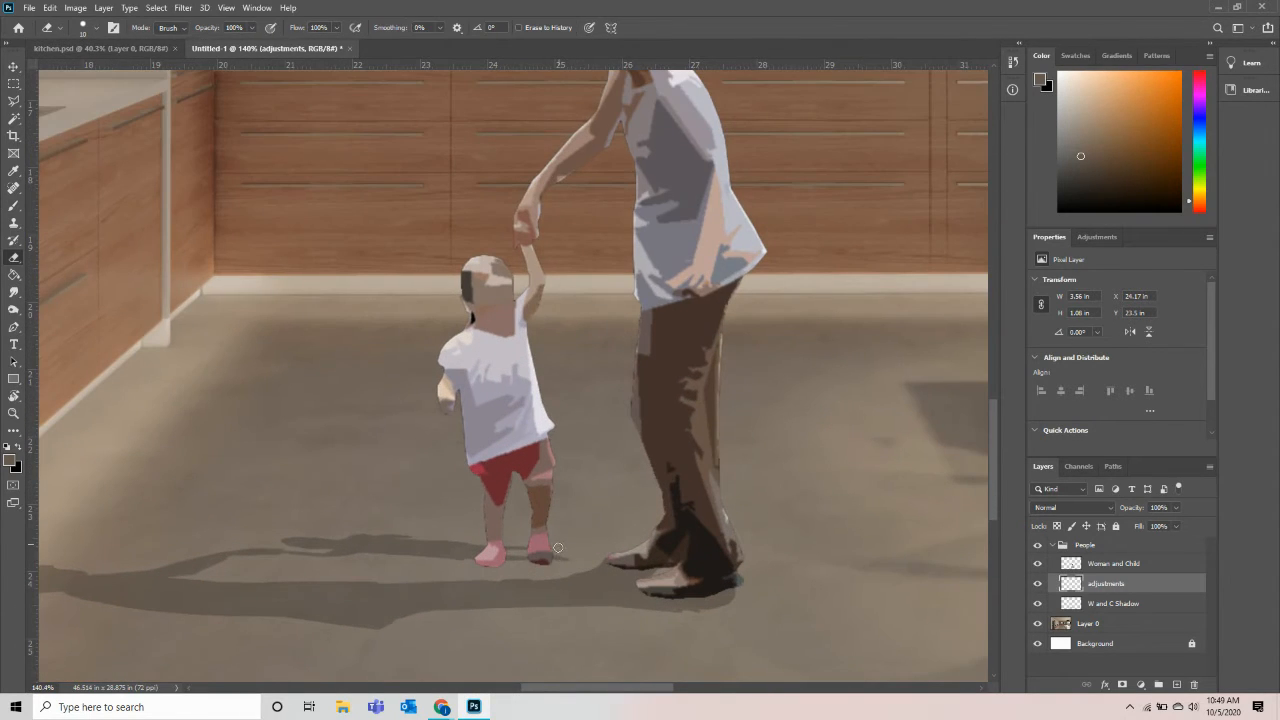
click(1128, 603)
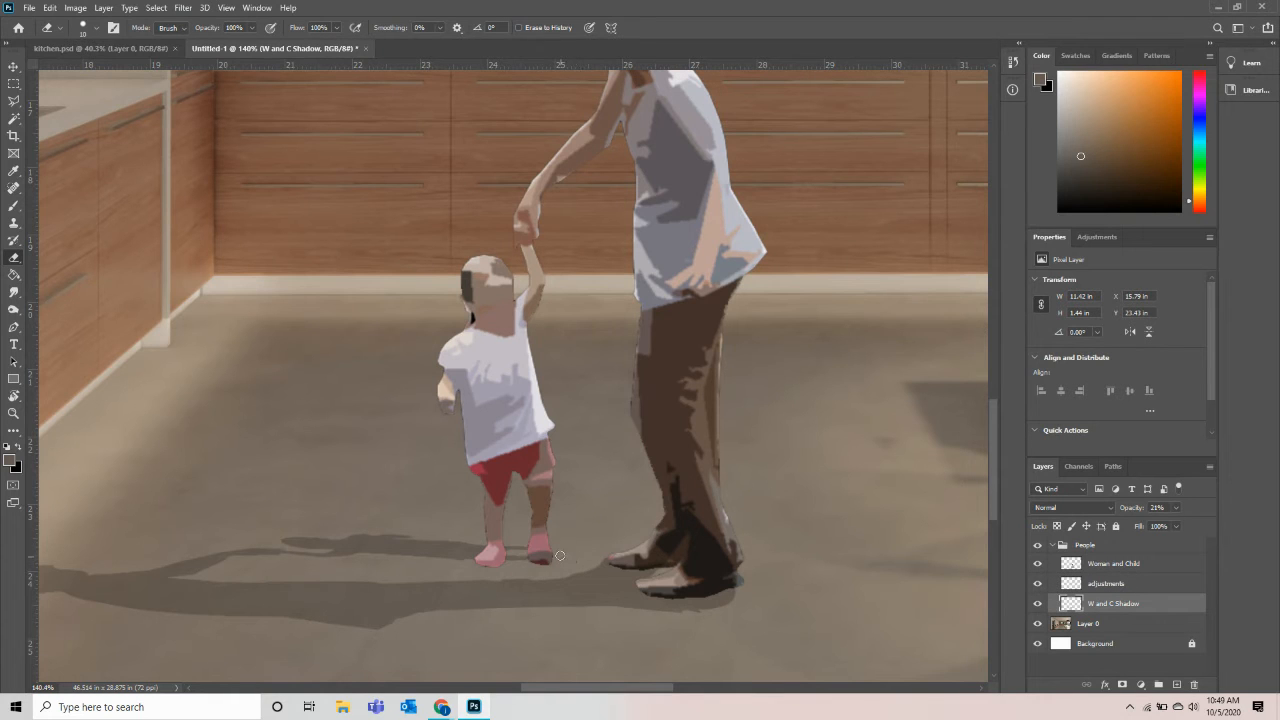
scroll(515, 520, up, 2)
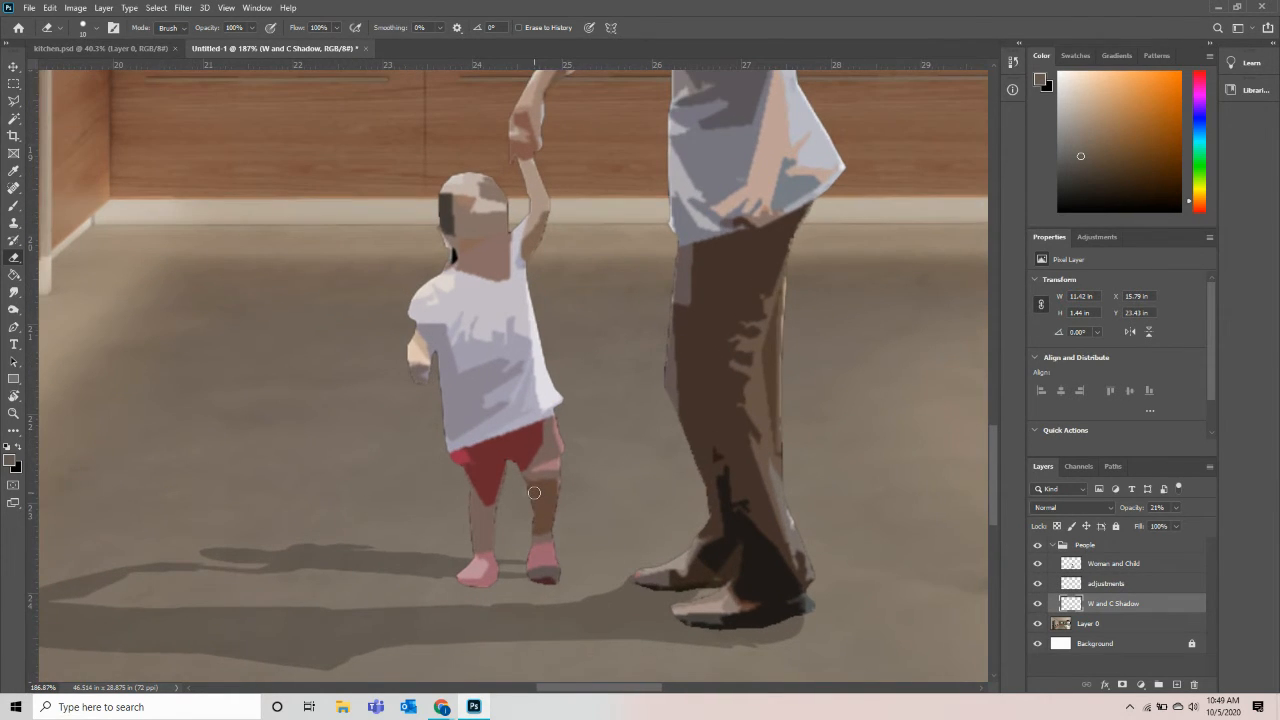
Step: Brush in the shadow gaps between and in front of the child's feet on the adjustments layer
key(b)
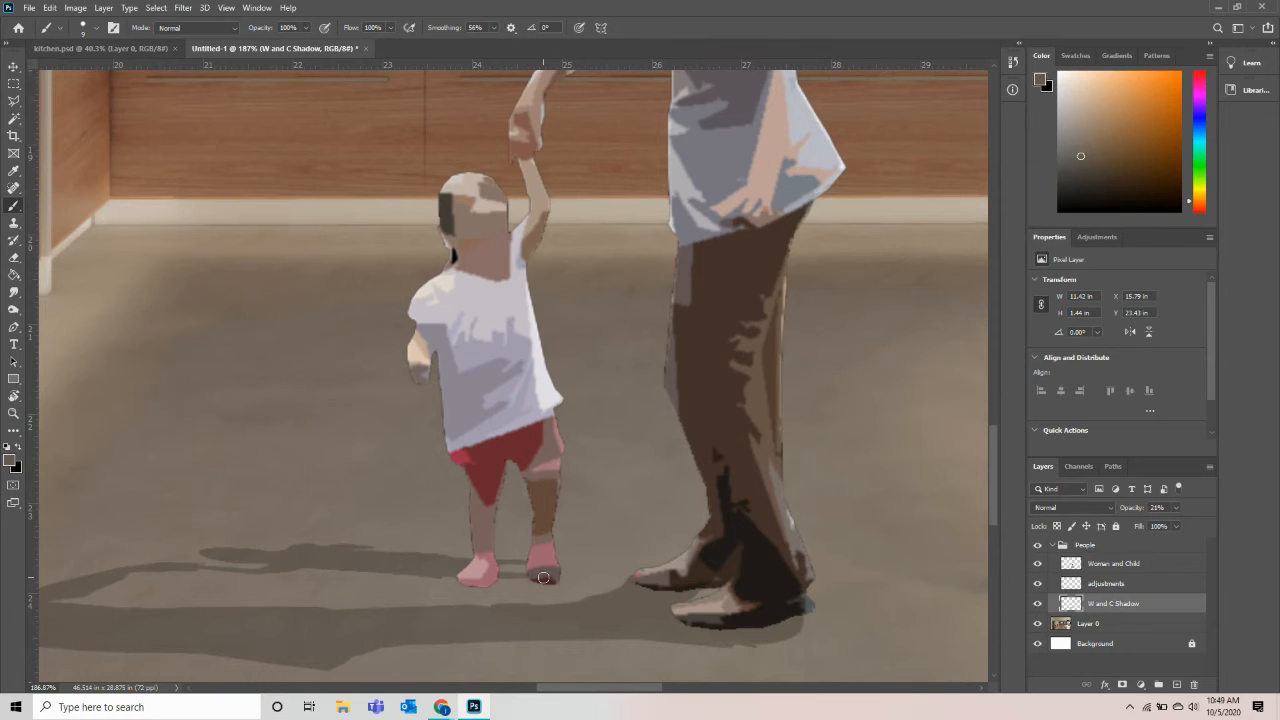
click(1126, 588)
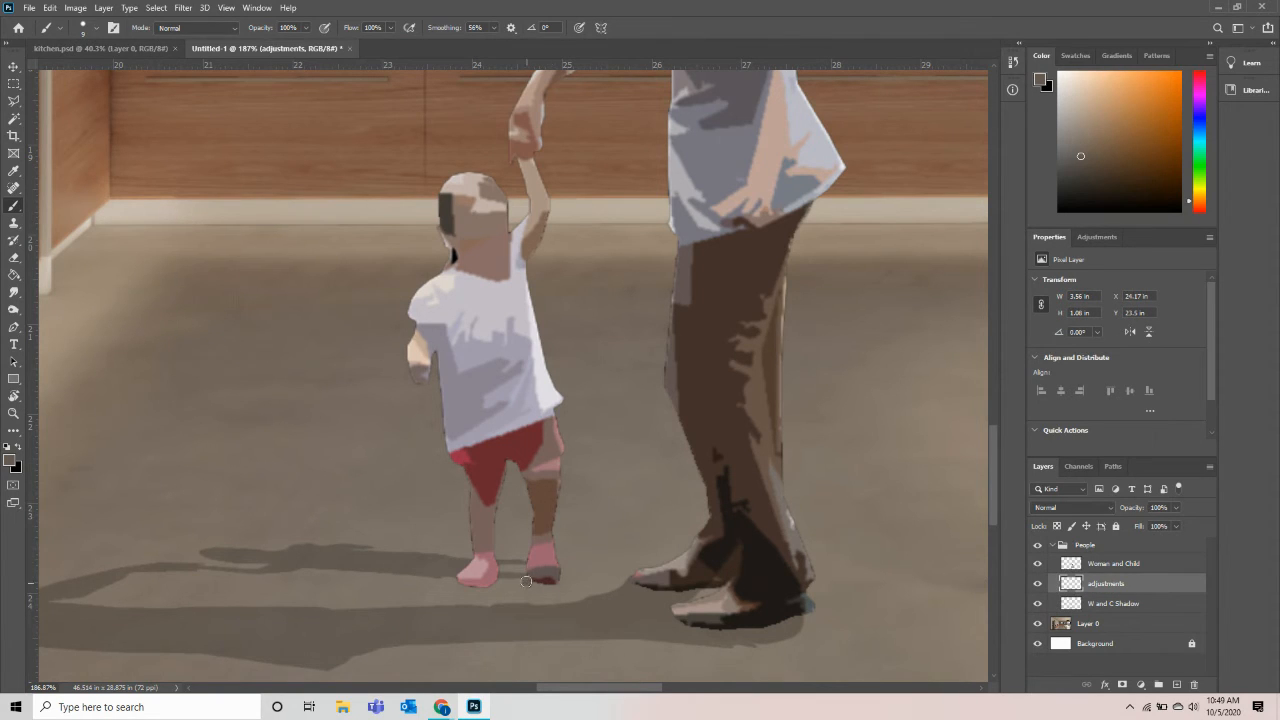
drag(529, 556, 521, 564)
drag(434, 567, 439, 567)
click(447, 565)
scroll(690, 580, down, 8)
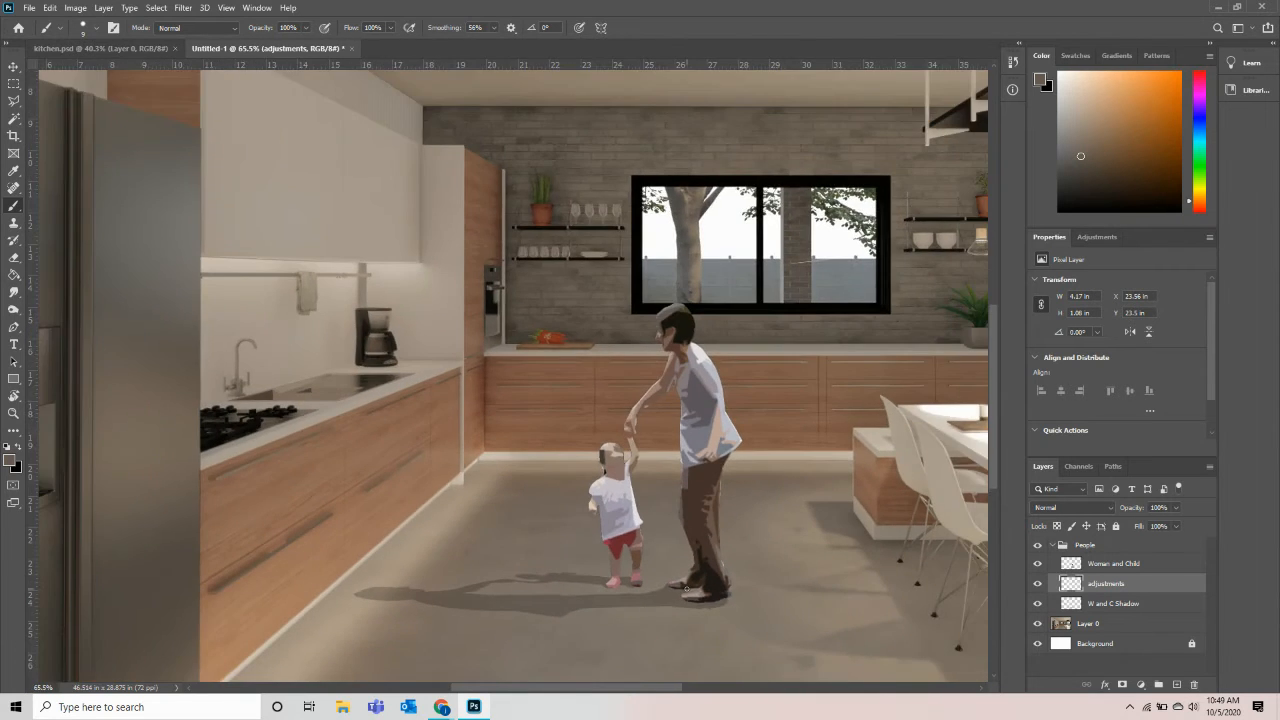
Step: Merge the adjustments and W and C Shadow layers into a single layer
scroll(520, 523, up, 2)
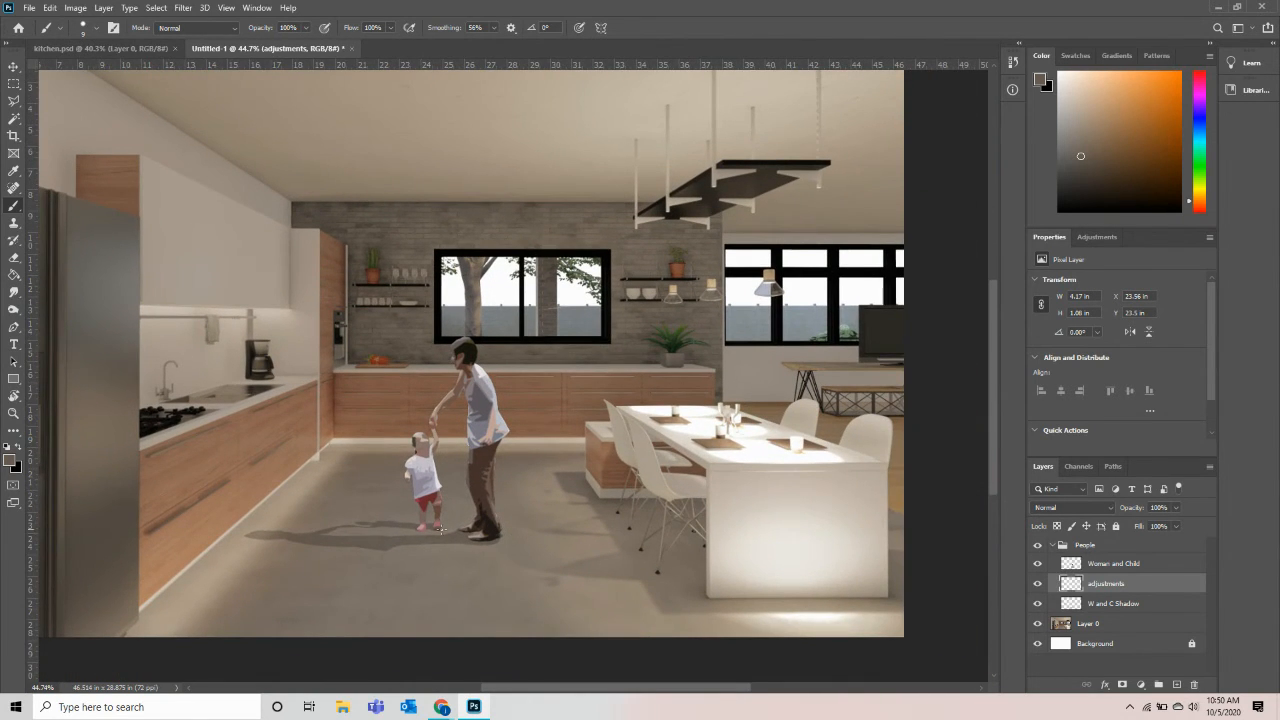
scroll(475, 524, up, 1)
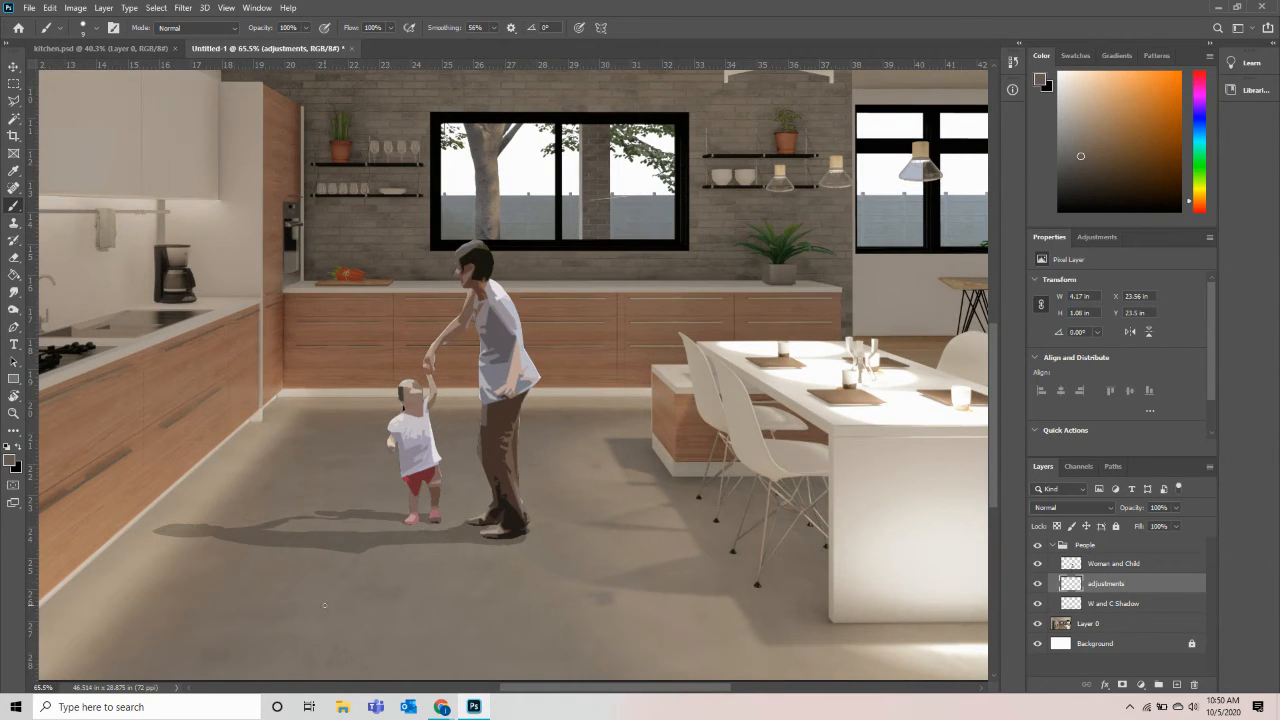
scroll(242, 504, up, 2)
scroll(349, 552, down, 3)
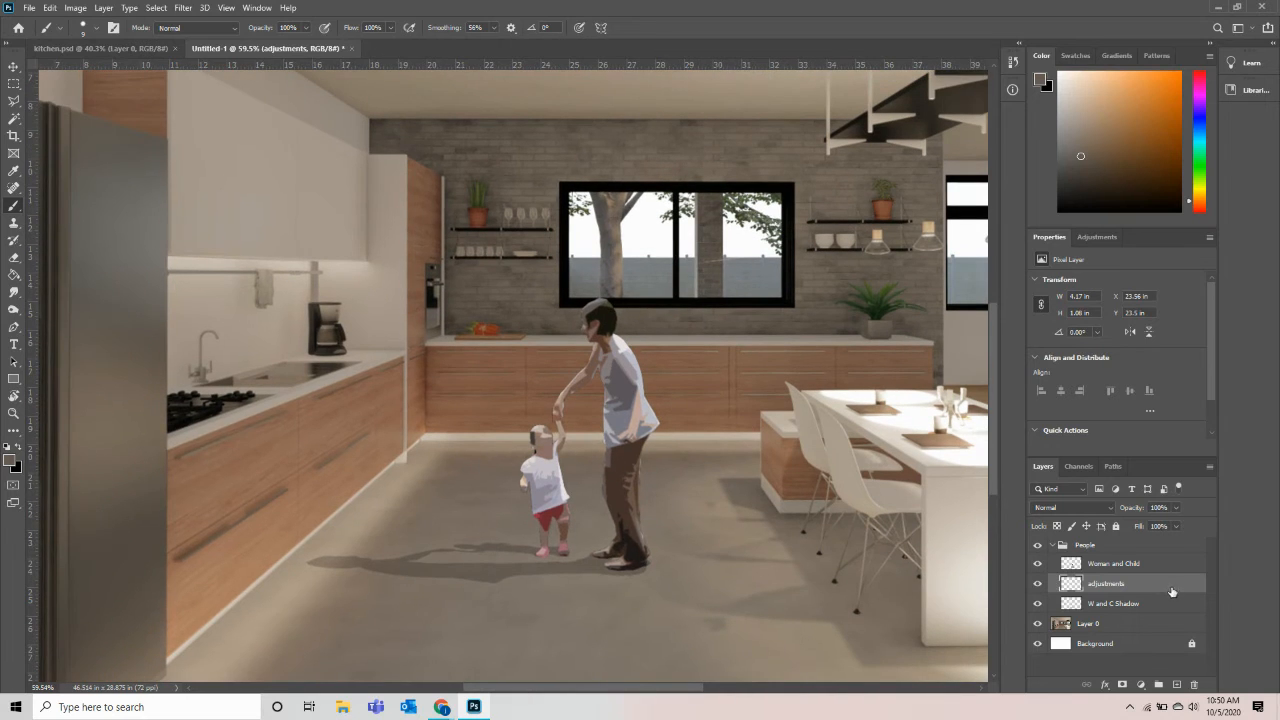
shift+click(1142, 604)
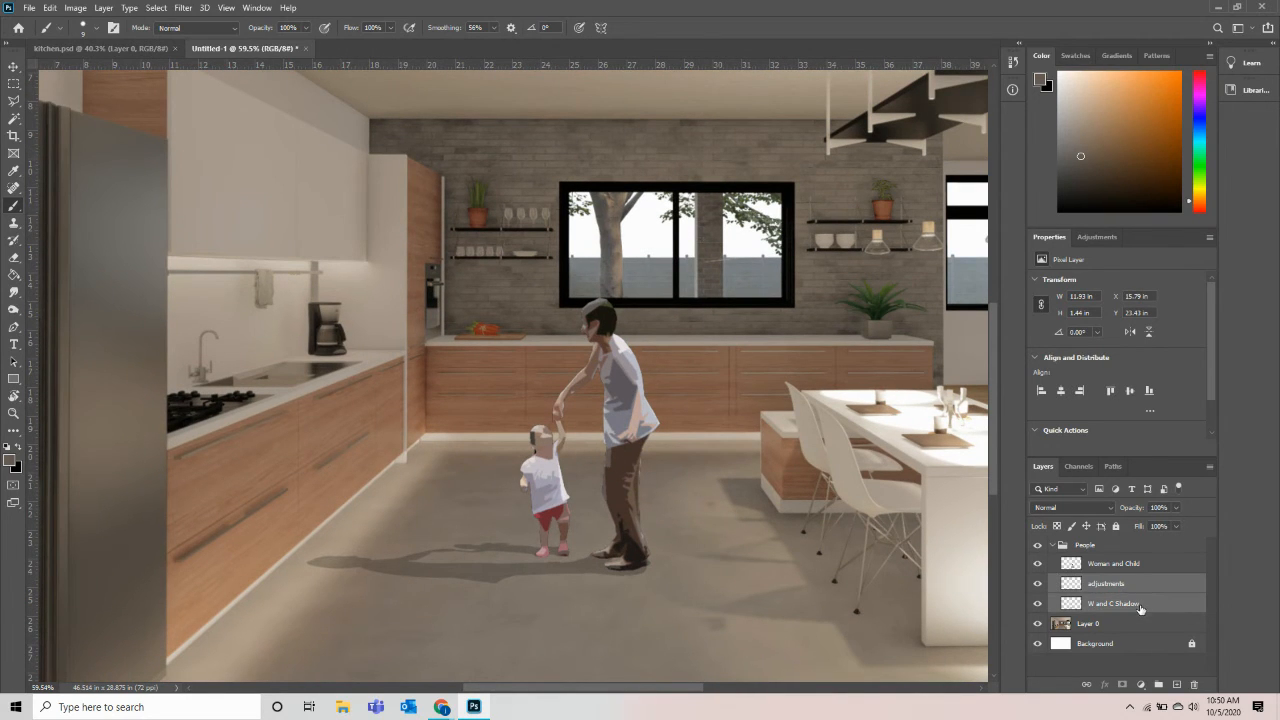
scroll(538, 576, up, 3)
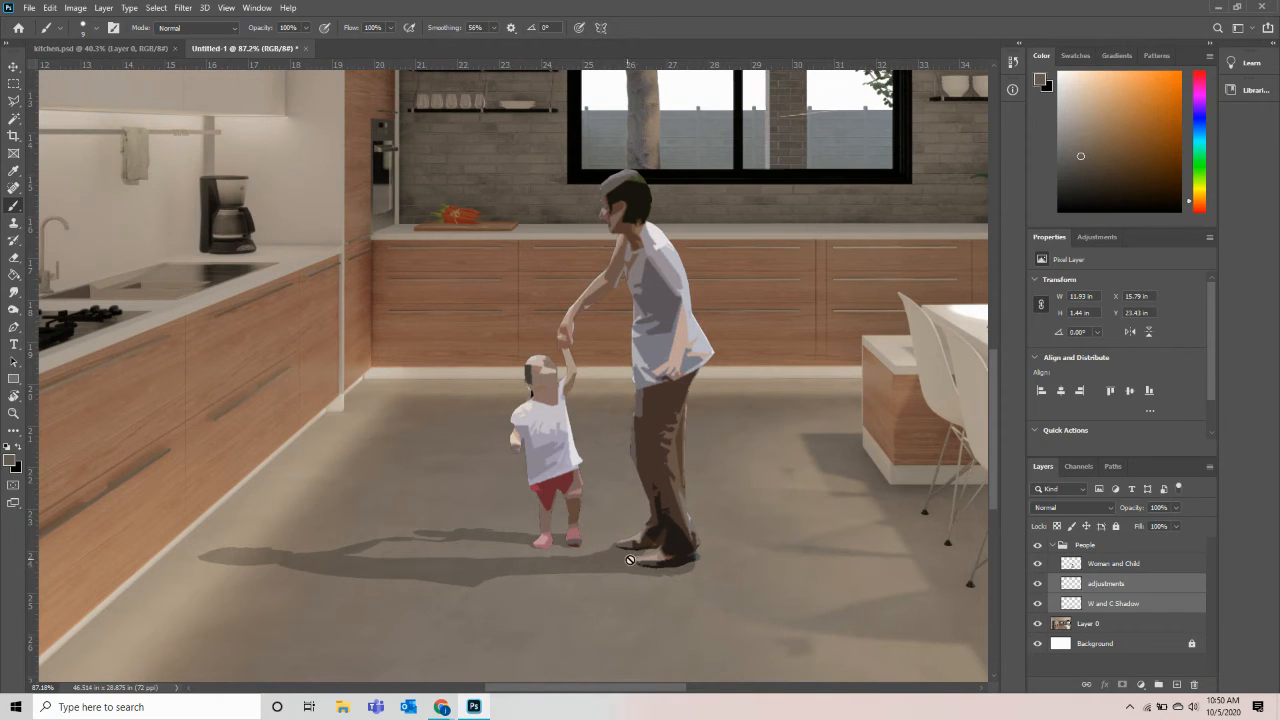
right_click(1116, 590)
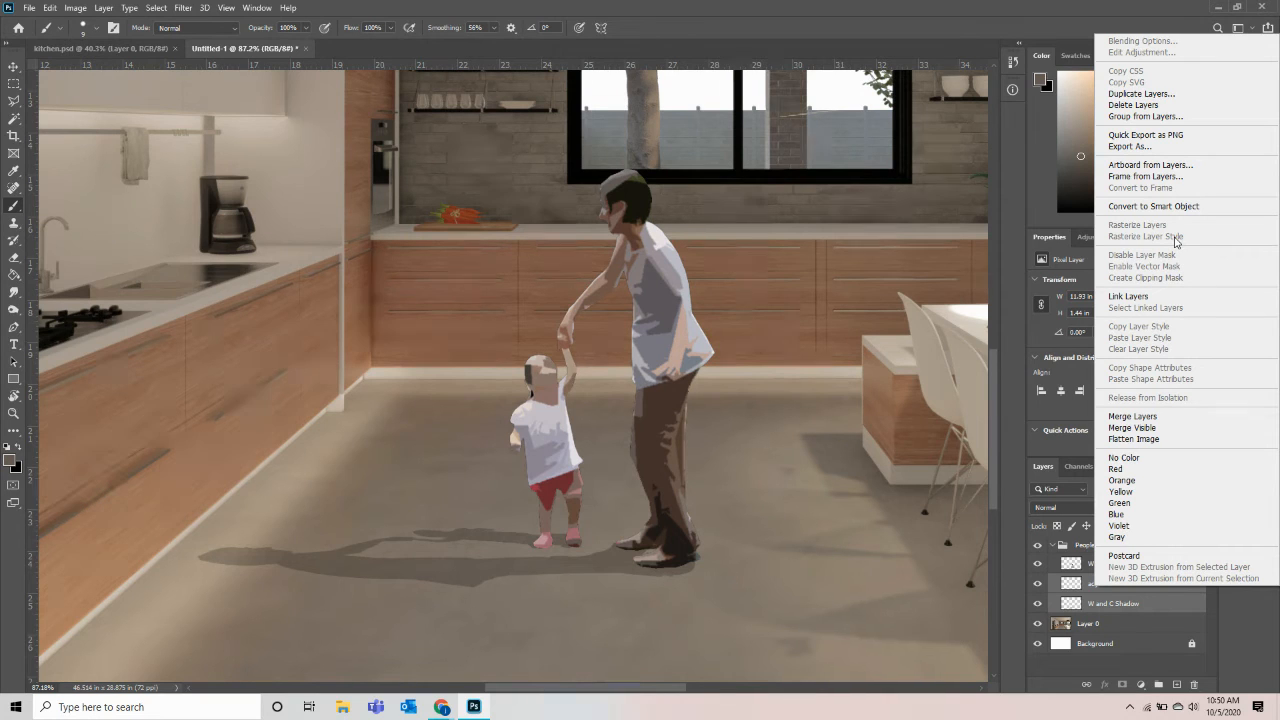
click(1160, 418)
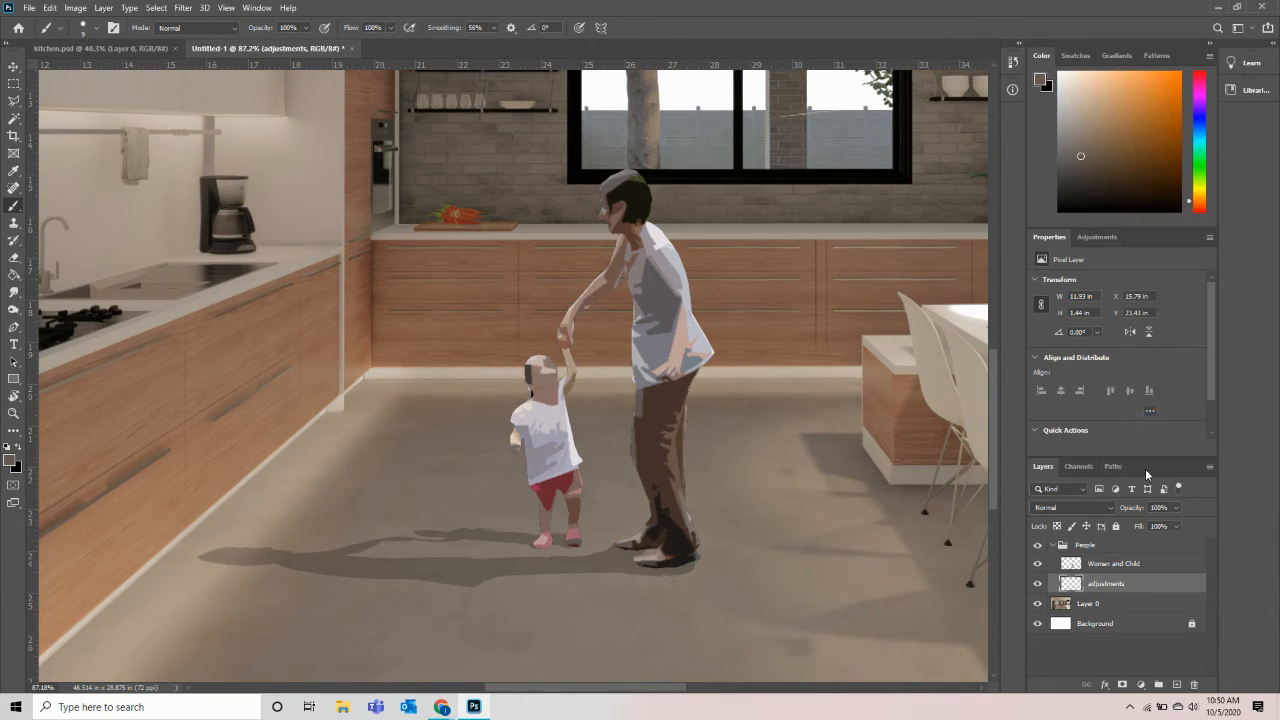
Step: Check the merged shadow by hiding and showing the adjustments layer, and rename that layer as Shadow
click(1038, 585)
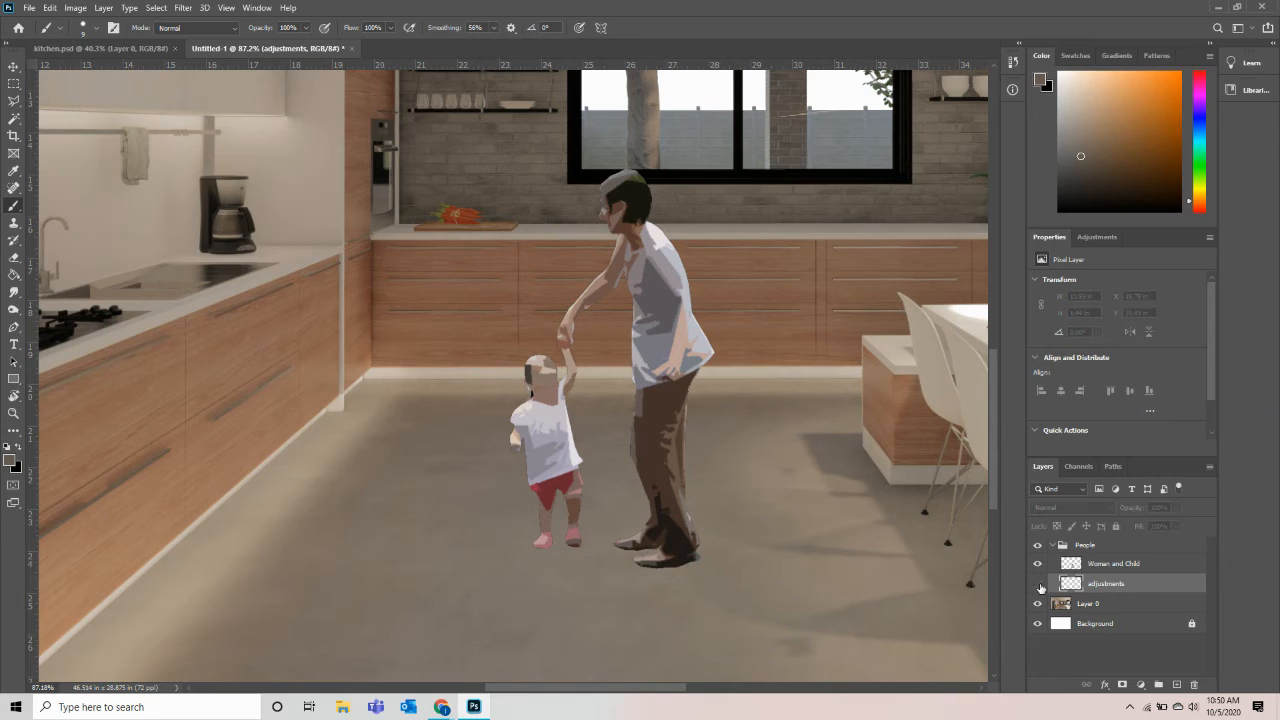
click(1038, 585)
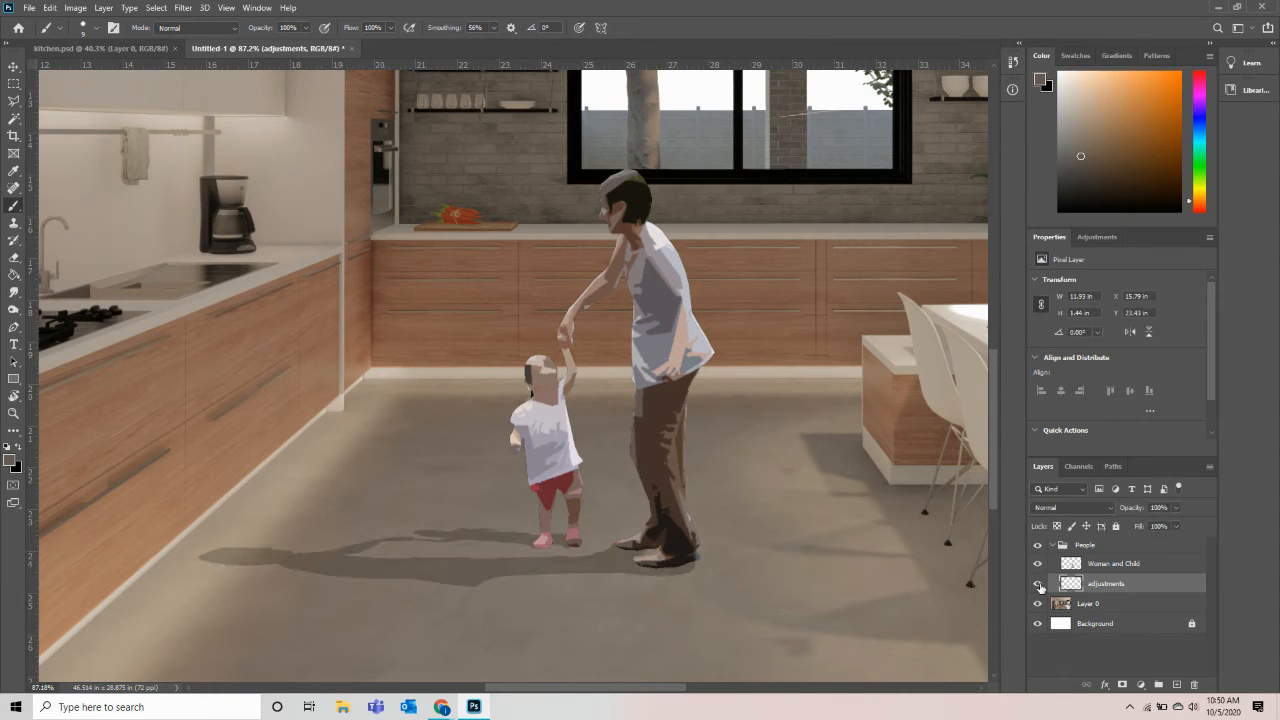
double_click(1111, 584)
text(Shadow)
key(Return)
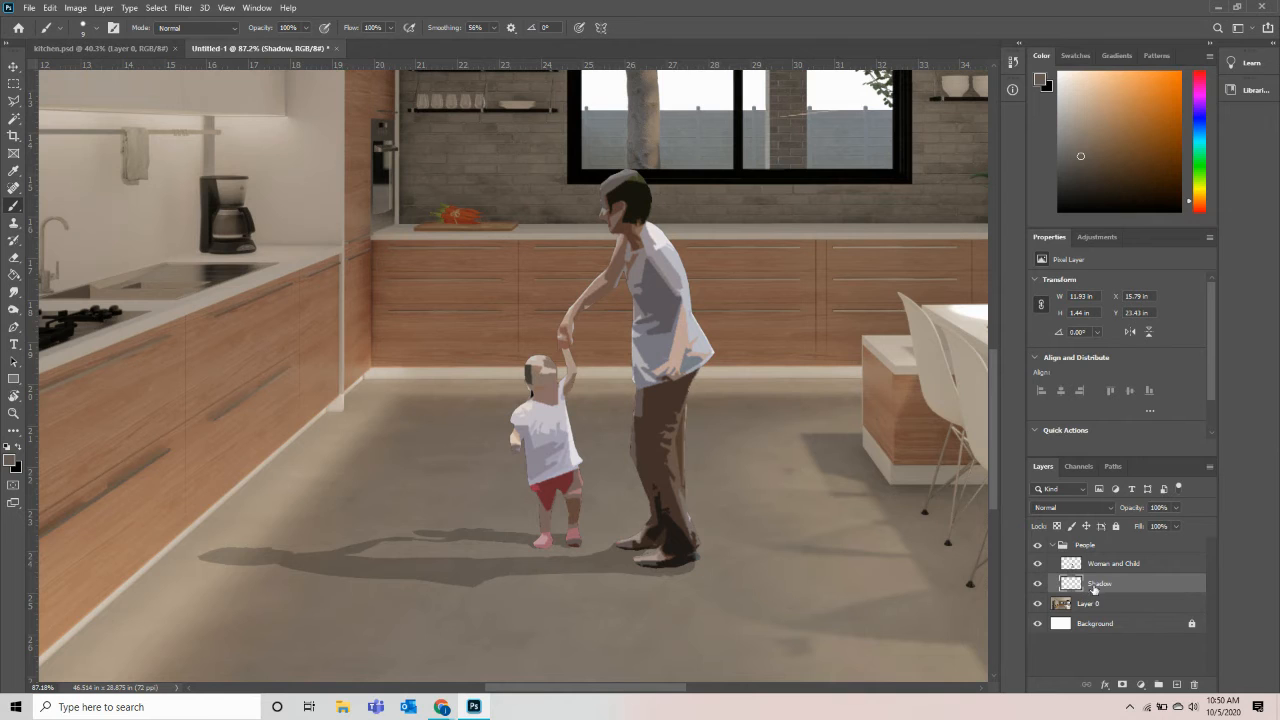
Step: Add a layer mask to the Shadow layer
scroll(623, 566, down, 3)
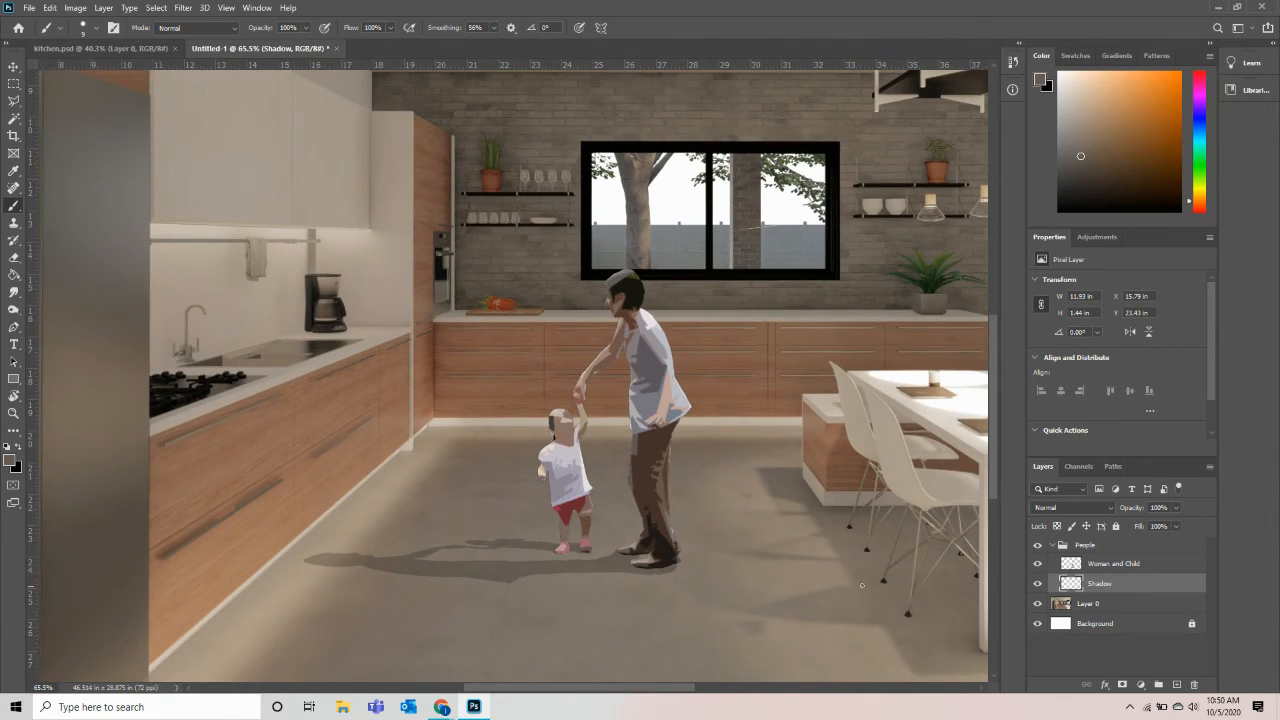
scroll(862, 585, down, 2)
drag(804, 531, 543, 488)
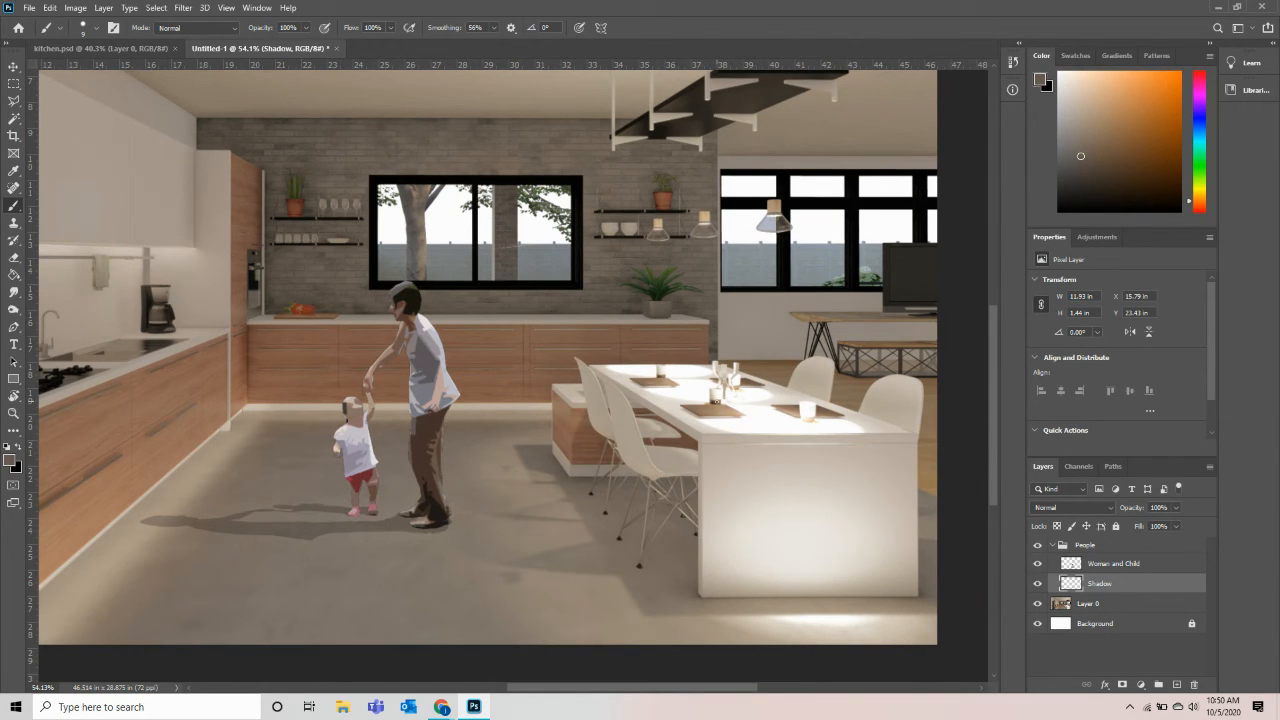
key(v)
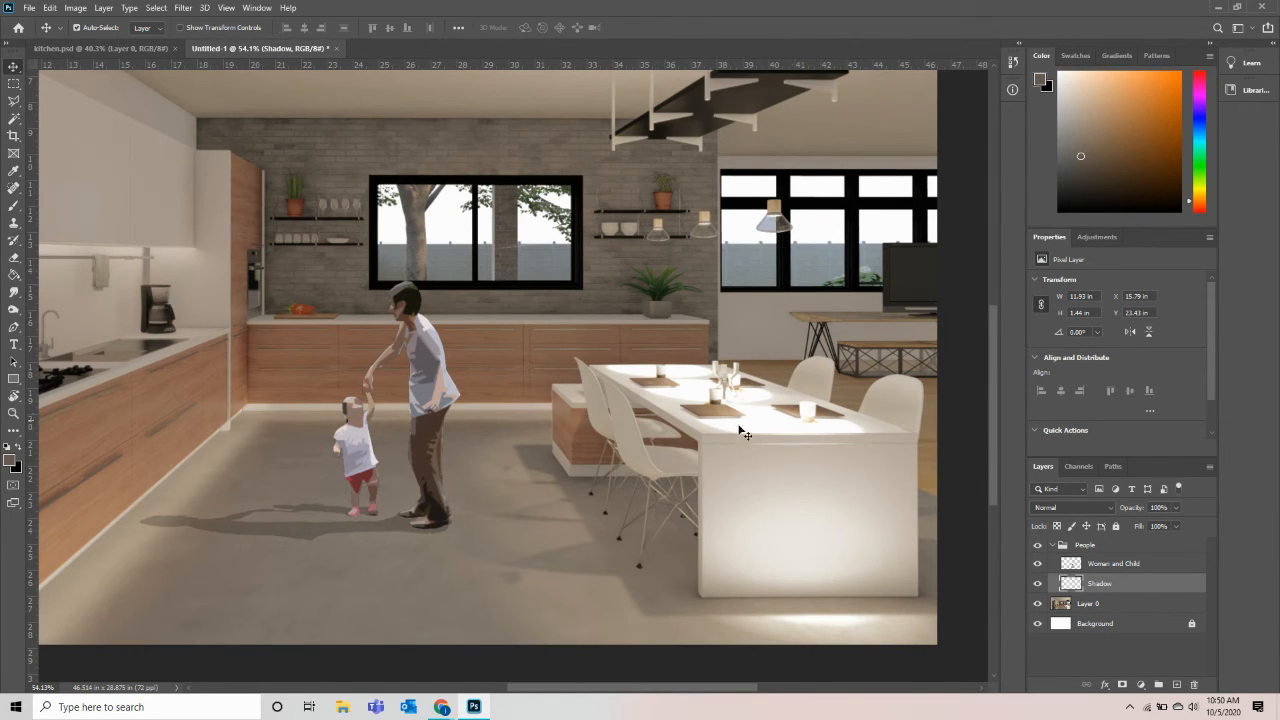
drag(136, 499, 273, 505)
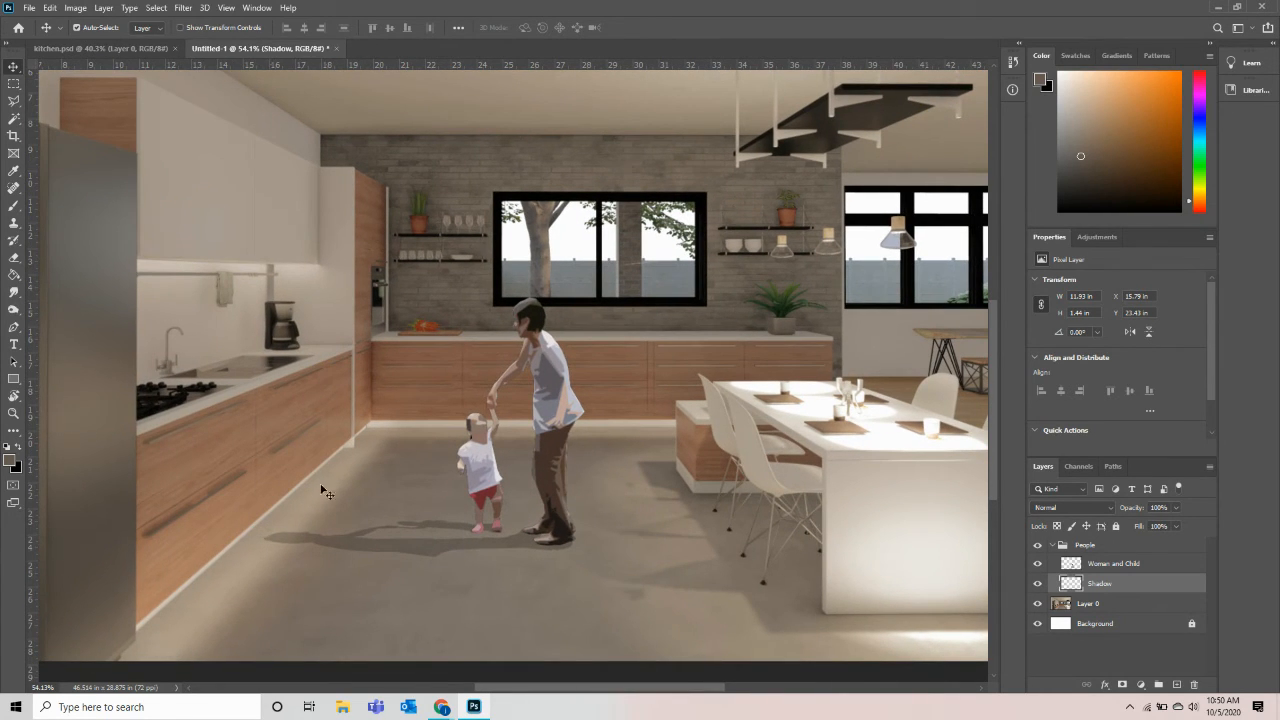
scroll(230, 540, up, 2)
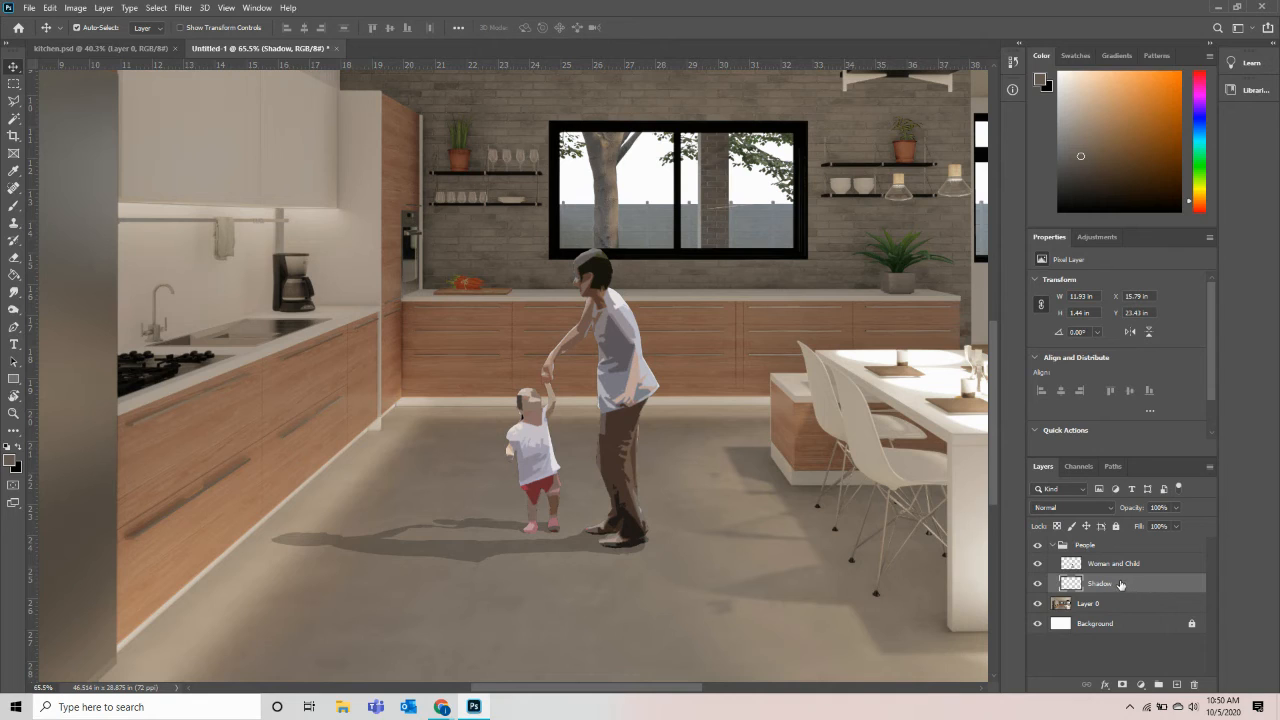
click(1122, 685)
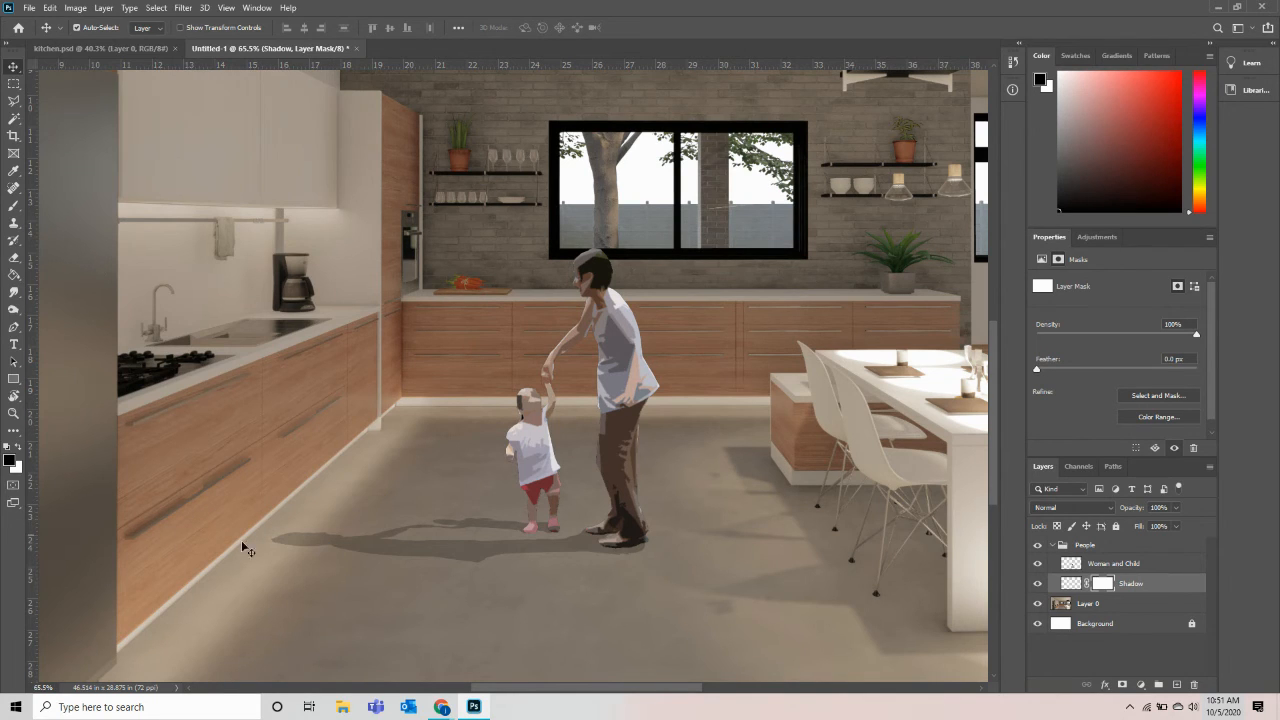
Step: Set the Brush tool to the Soft Round preset at 80 px with 0% hardness for painting on the mask
key(b)
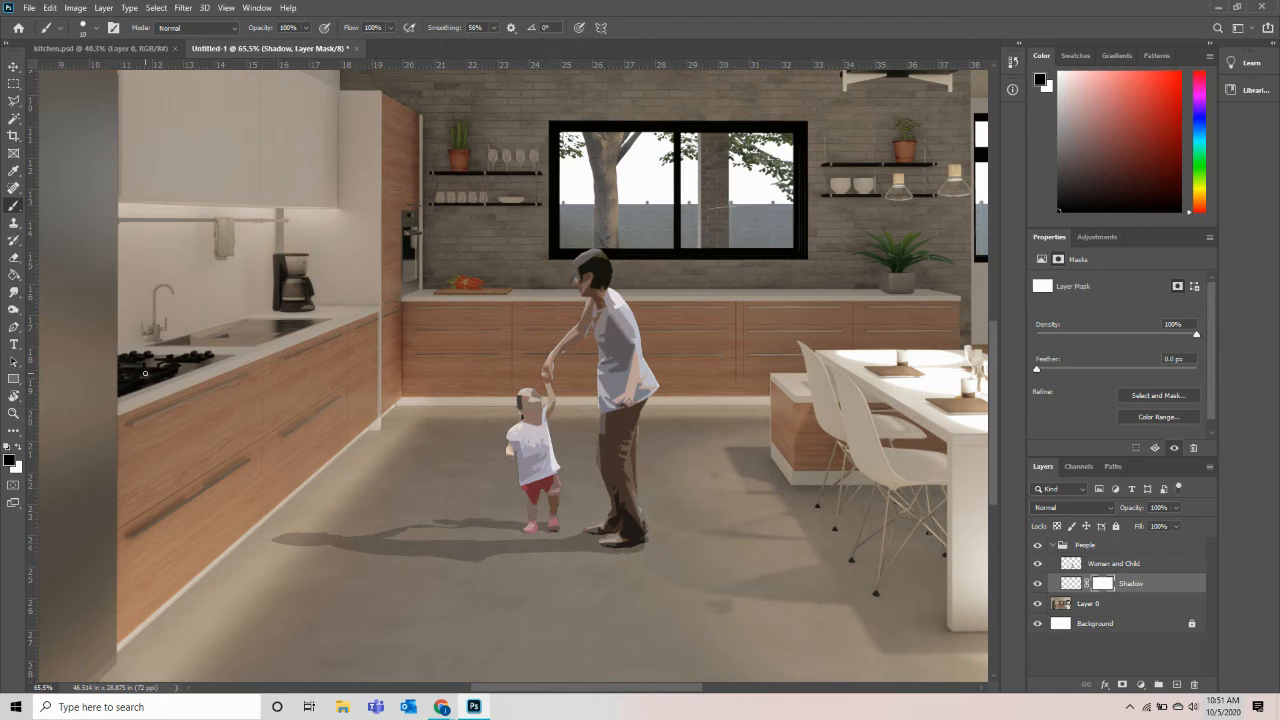
key(bracketright)
key(bracketright)
key(bracketright)
key(bracketright)
key(bracketright)
key(bracketright)
key(bracketright)
click(96, 28)
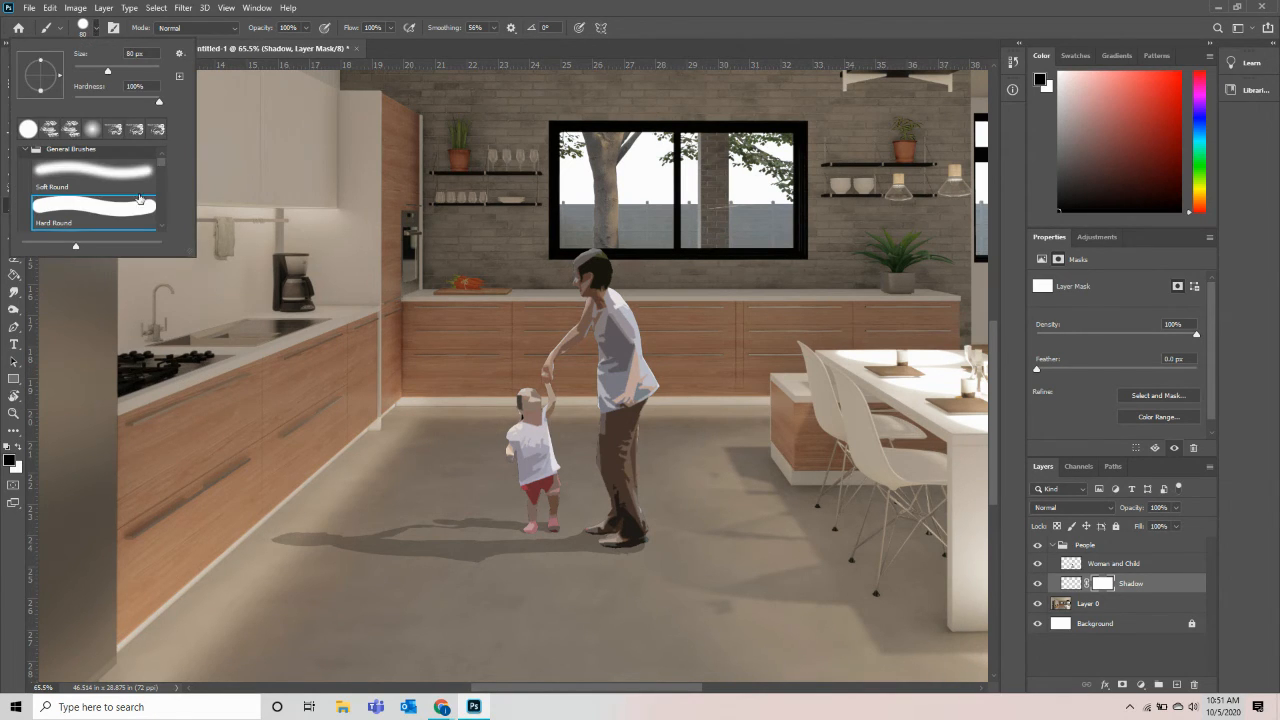
click(100, 178)
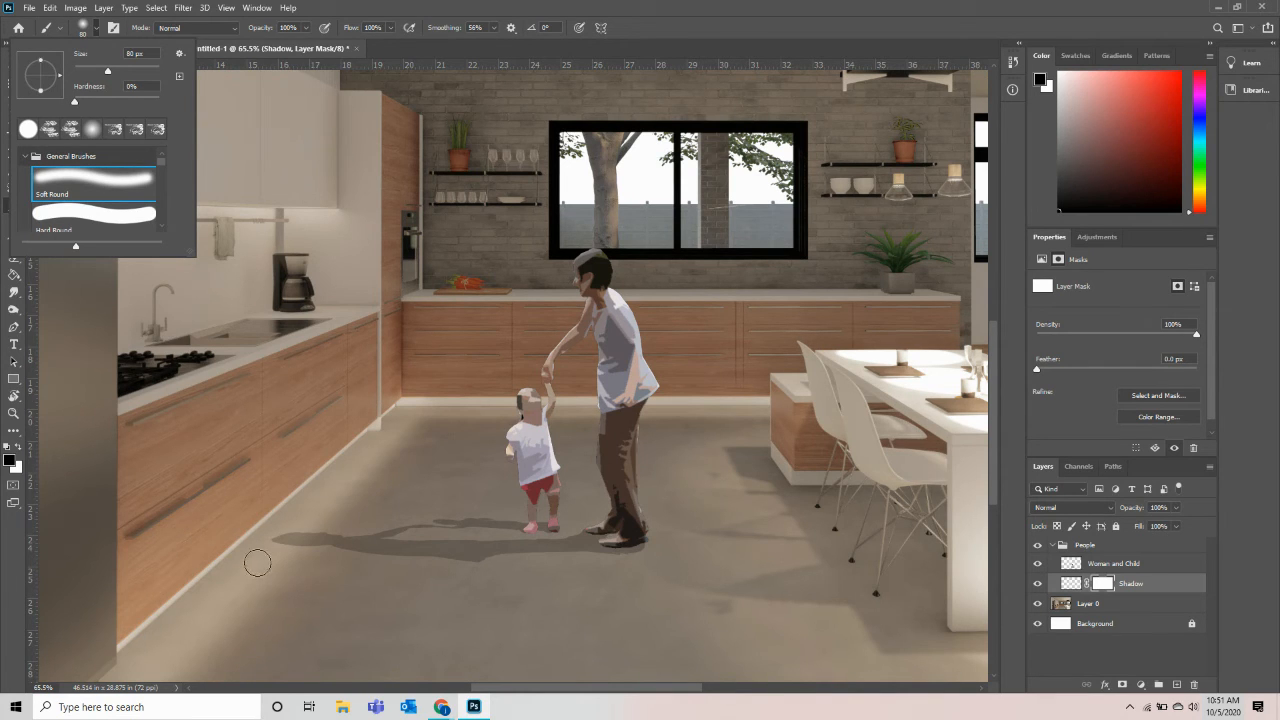
click(241, 530)
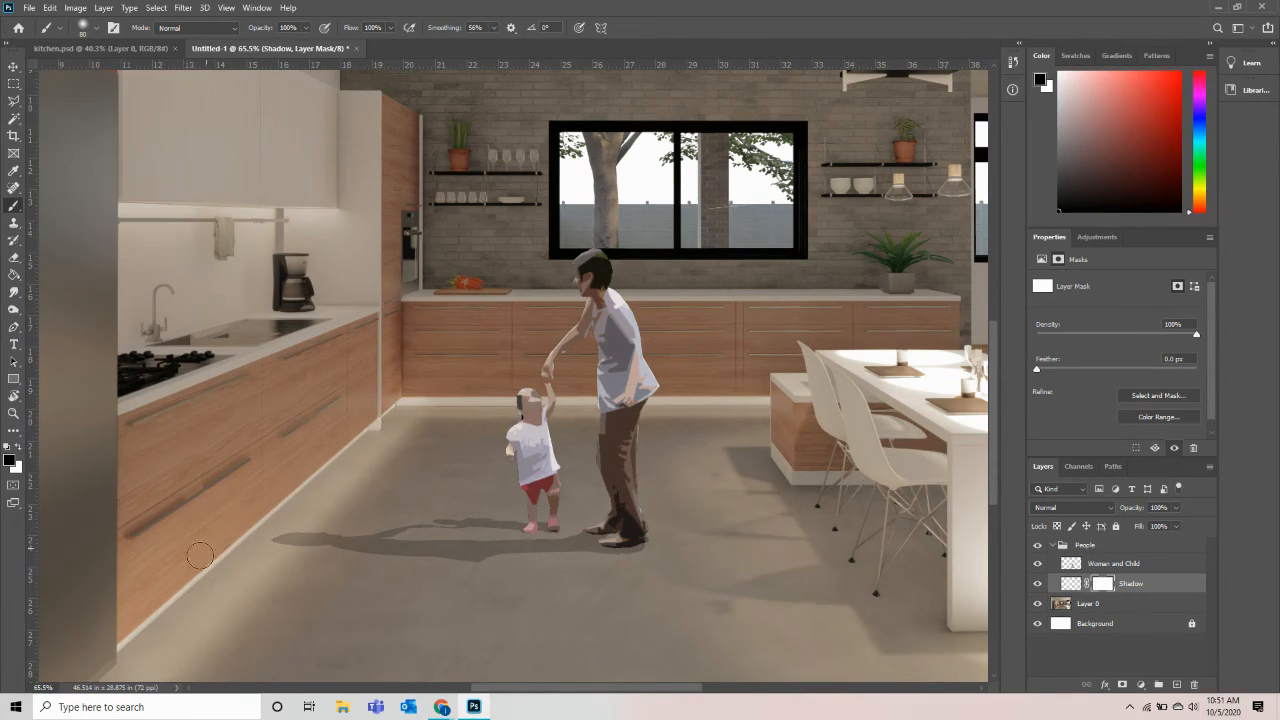
Step: Enlarge the brush to 175 px and paint black on the Shadow mask along the lower cabinets to hide the shadow's far end
key(bracketright)
key(bracketright)
key(bracketright)
key(bracketright)
key(bracketright)
shift+click(355, 430)
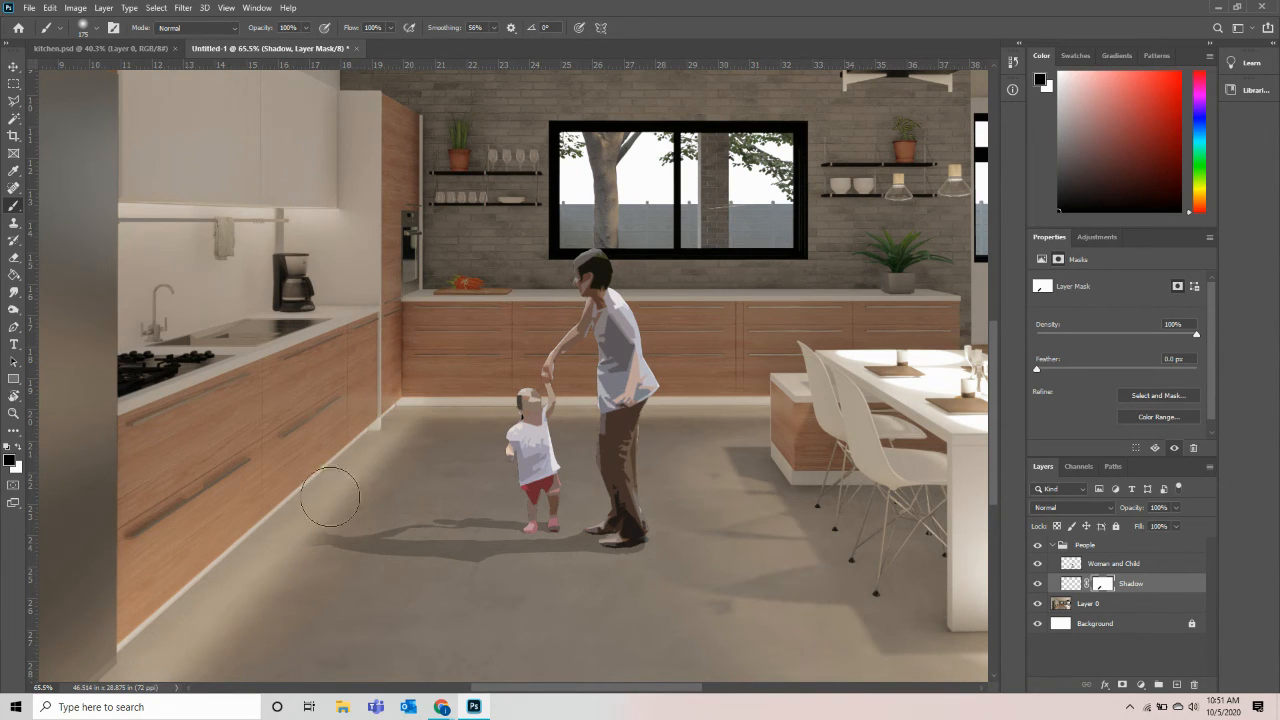
drag(338, 506, 220, 665)
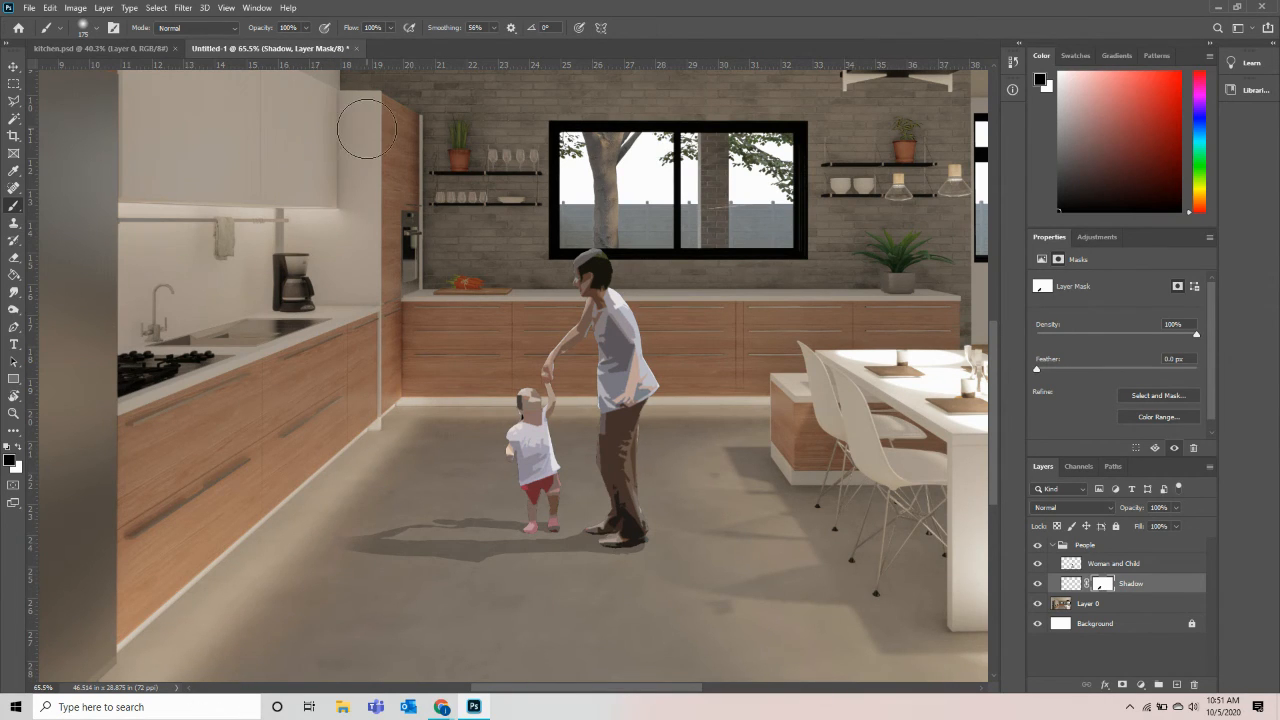
click(306, 28)
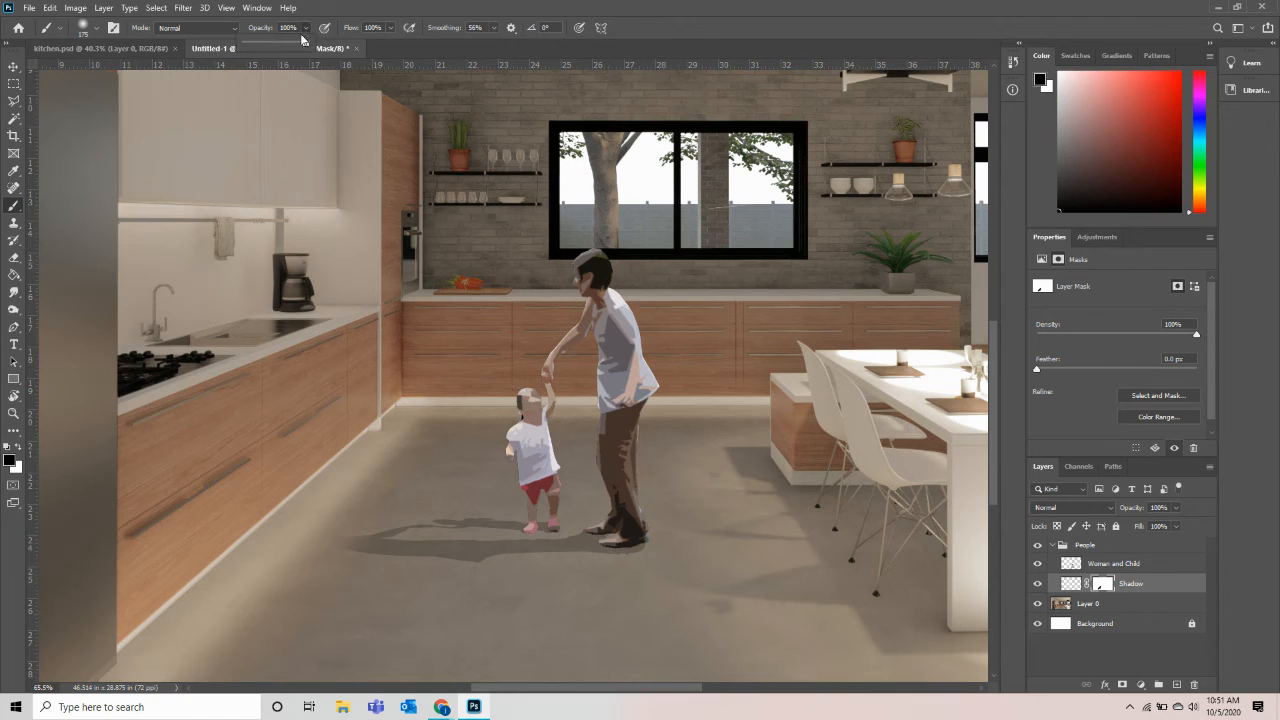
click(390, 257)
key(ctrl+z)
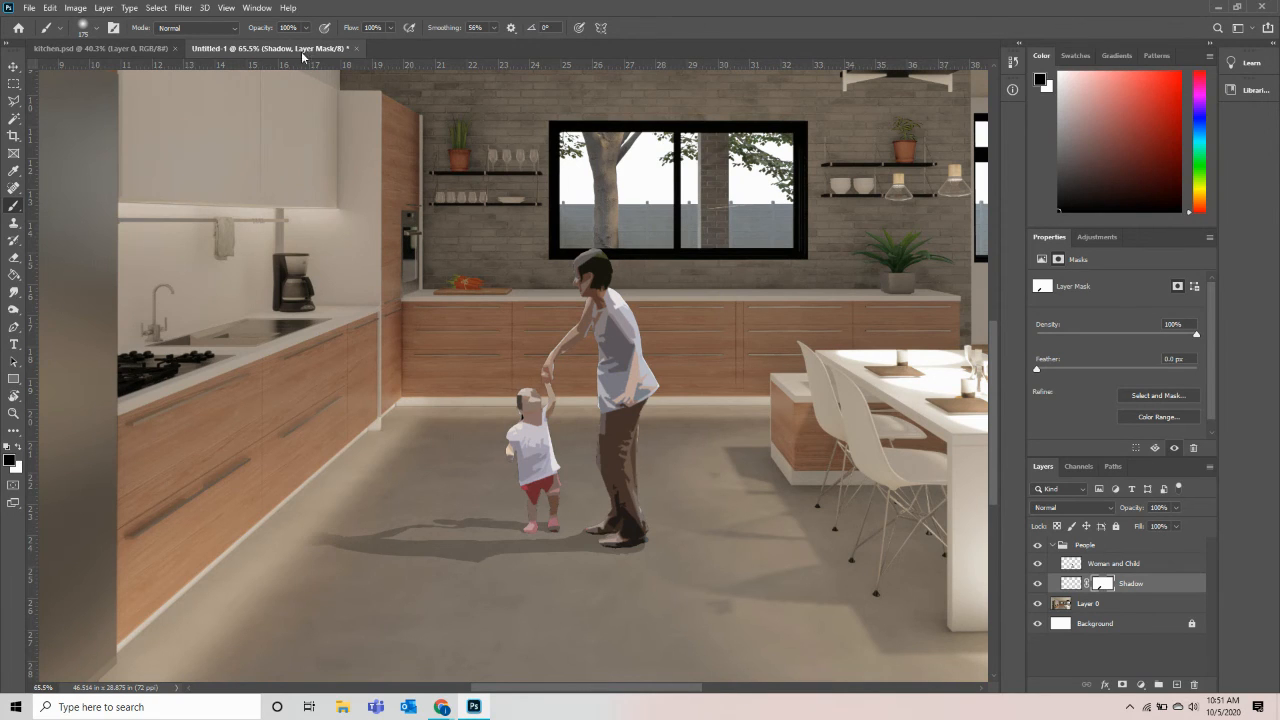
Step: Fade the far part of the shadow on the mask at 71% brush opacity and its middle part at 41%
drag(306, 30, 287, 44)
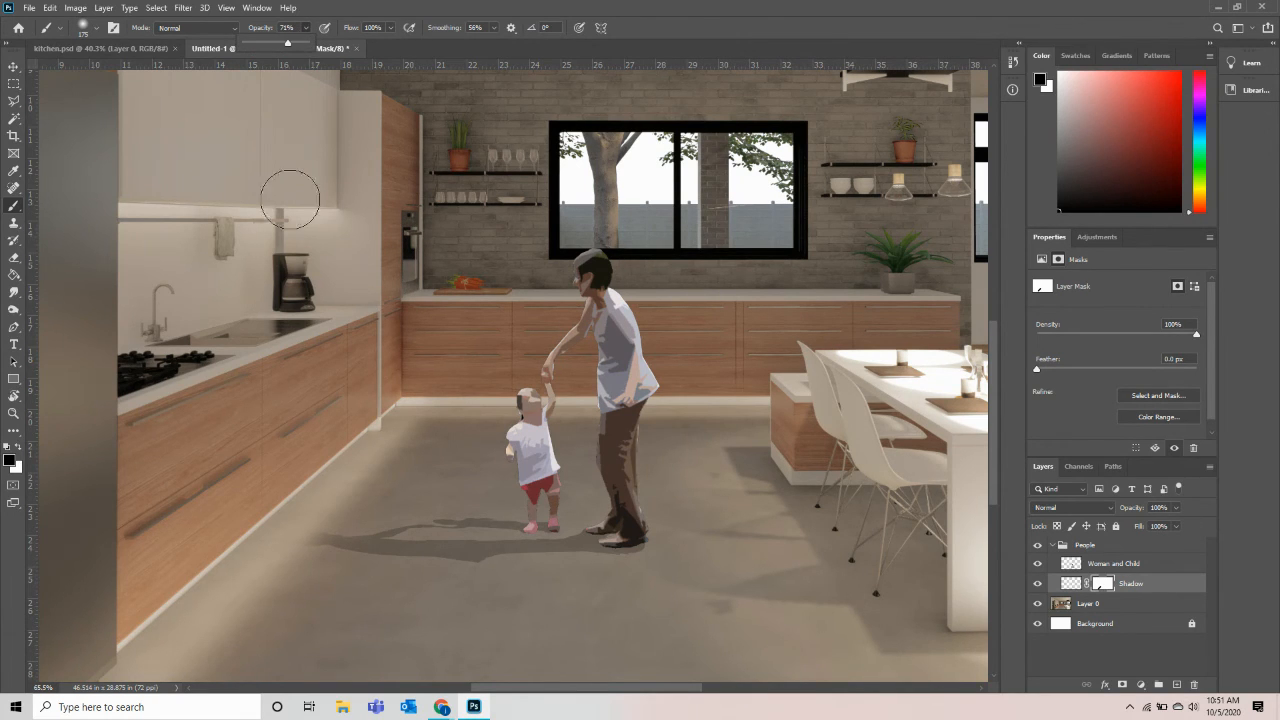
click(232, 602)
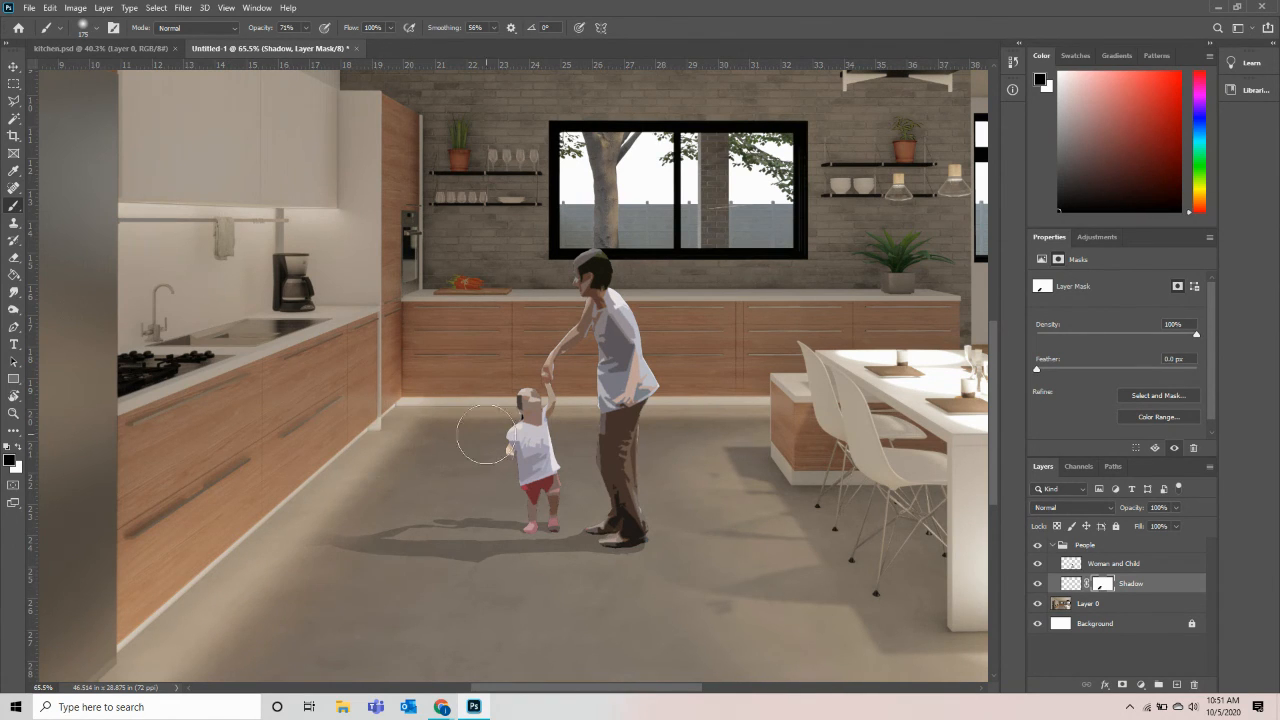
click(306, 28)
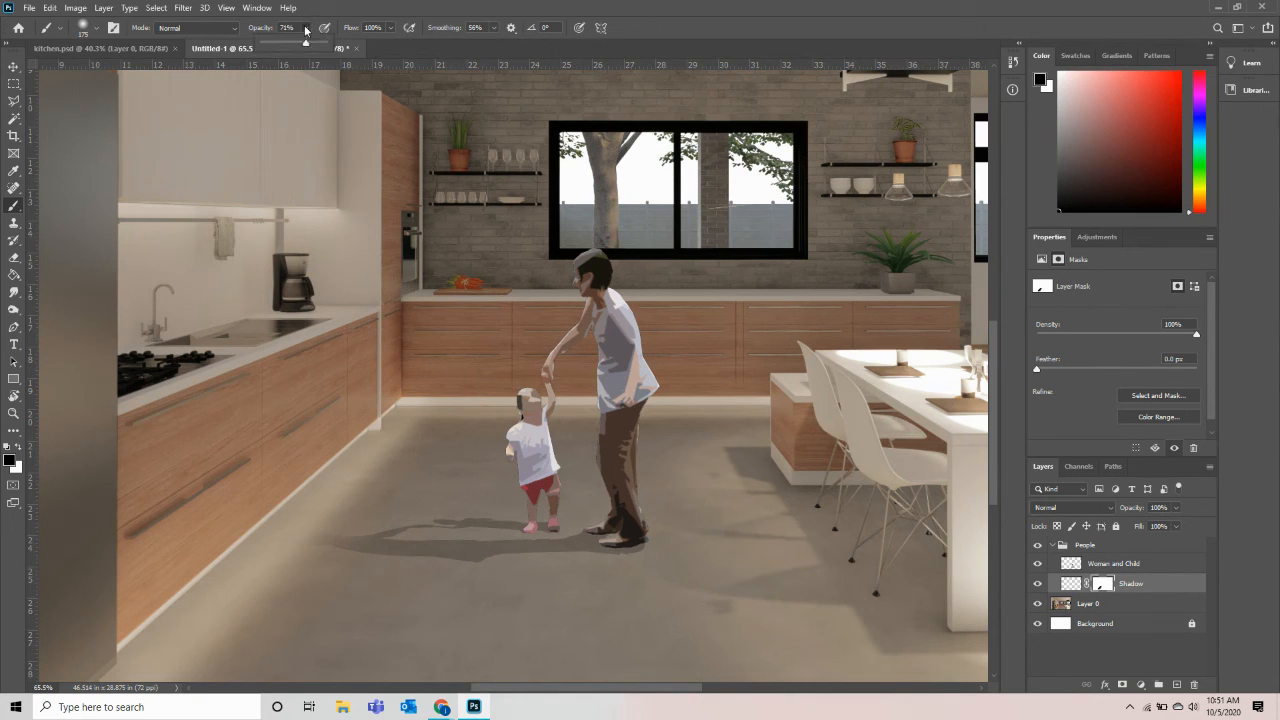
click(494, 551)
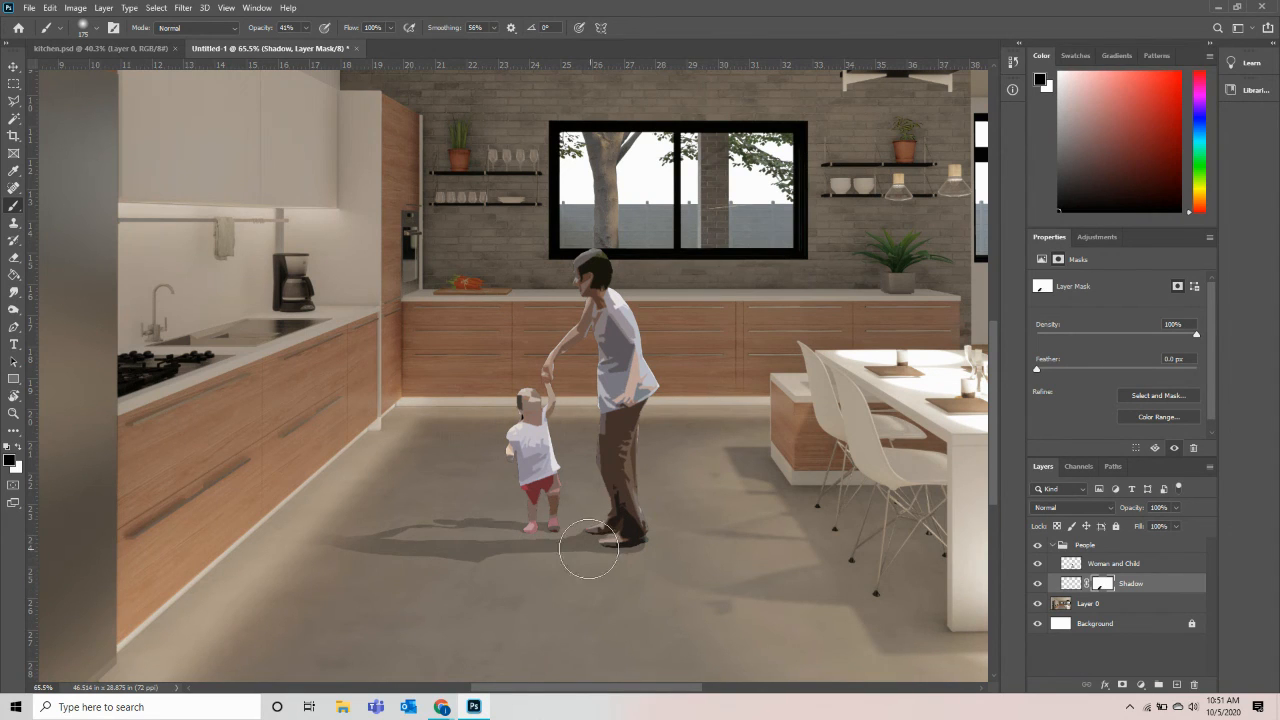
Step: Lower the brush opacity to 9% and softly fade the shadow on its mask from the feet towards the cabinets
click(305, 30)
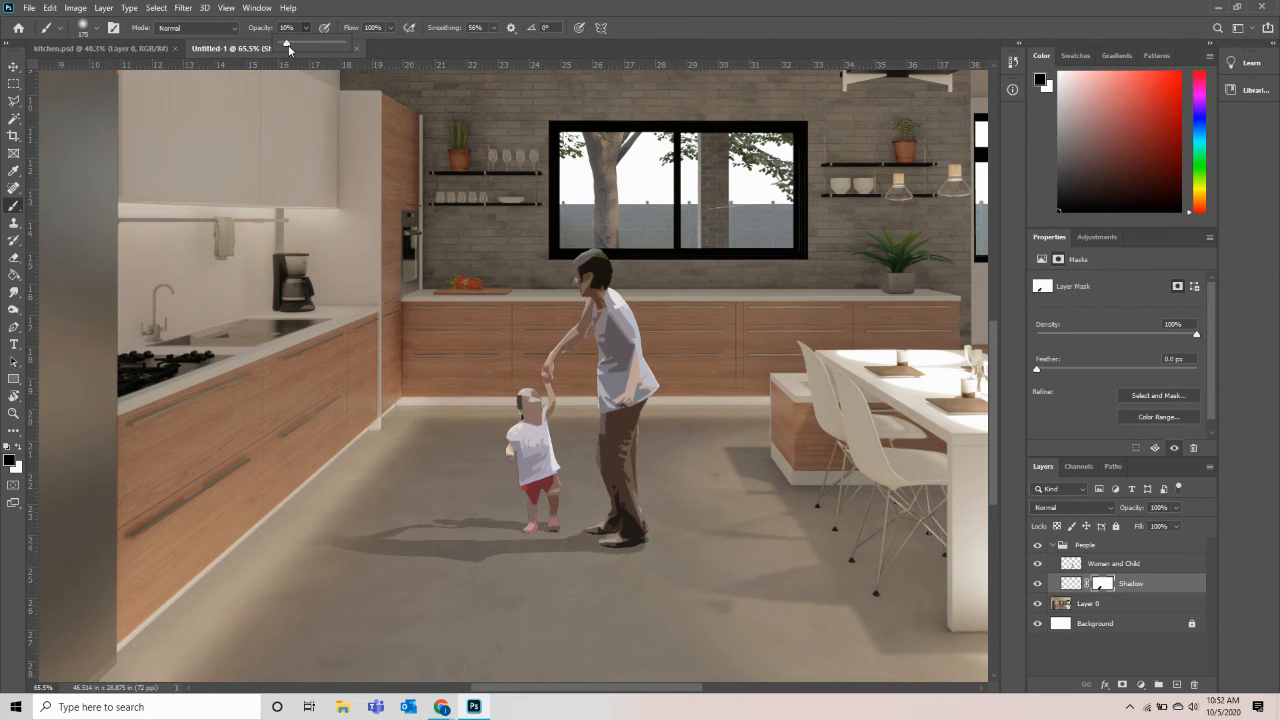
click(615, 571)
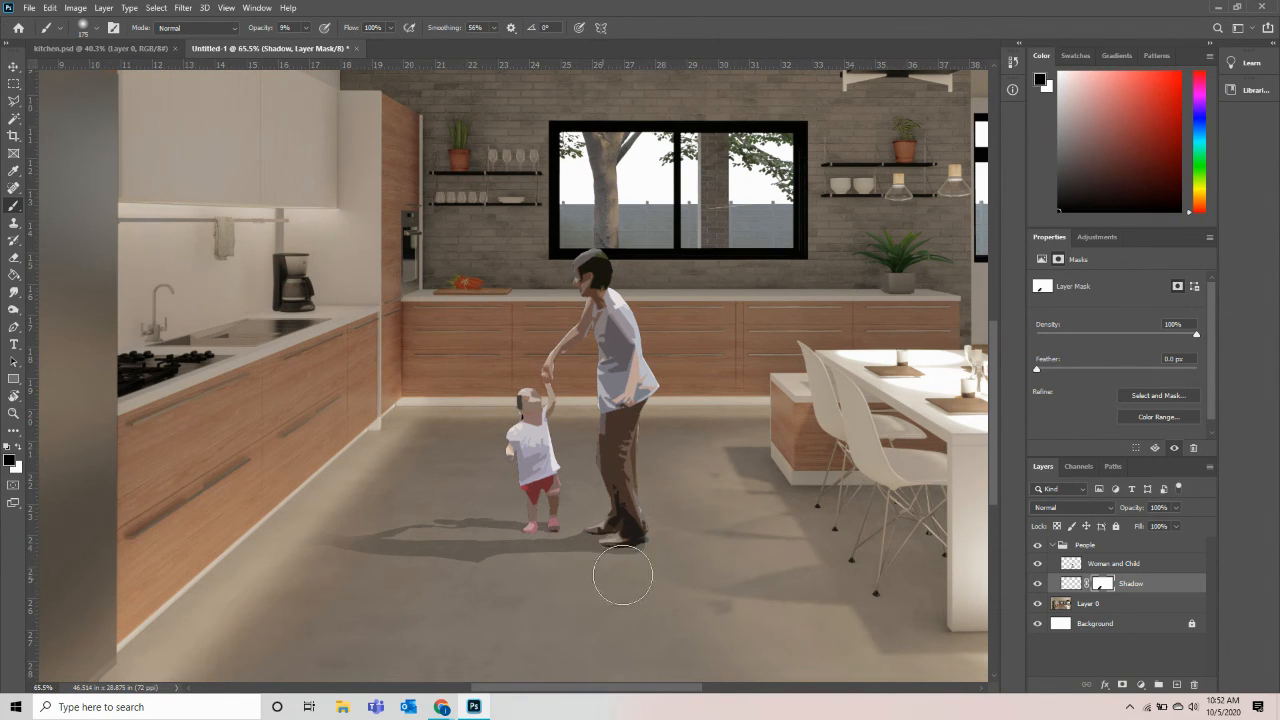
mouse_move(479, 568)
mouse_down()
mouse_move(614, 577)
mouse_move(436, 539)
mouse_move(564, 545)
mouse_move(417, 517)
mouse_move(387, 524)
mouse_move(579, 577)
mouse_move(299, 523)
mouse_up()
scroll(280, 529, down, 5)
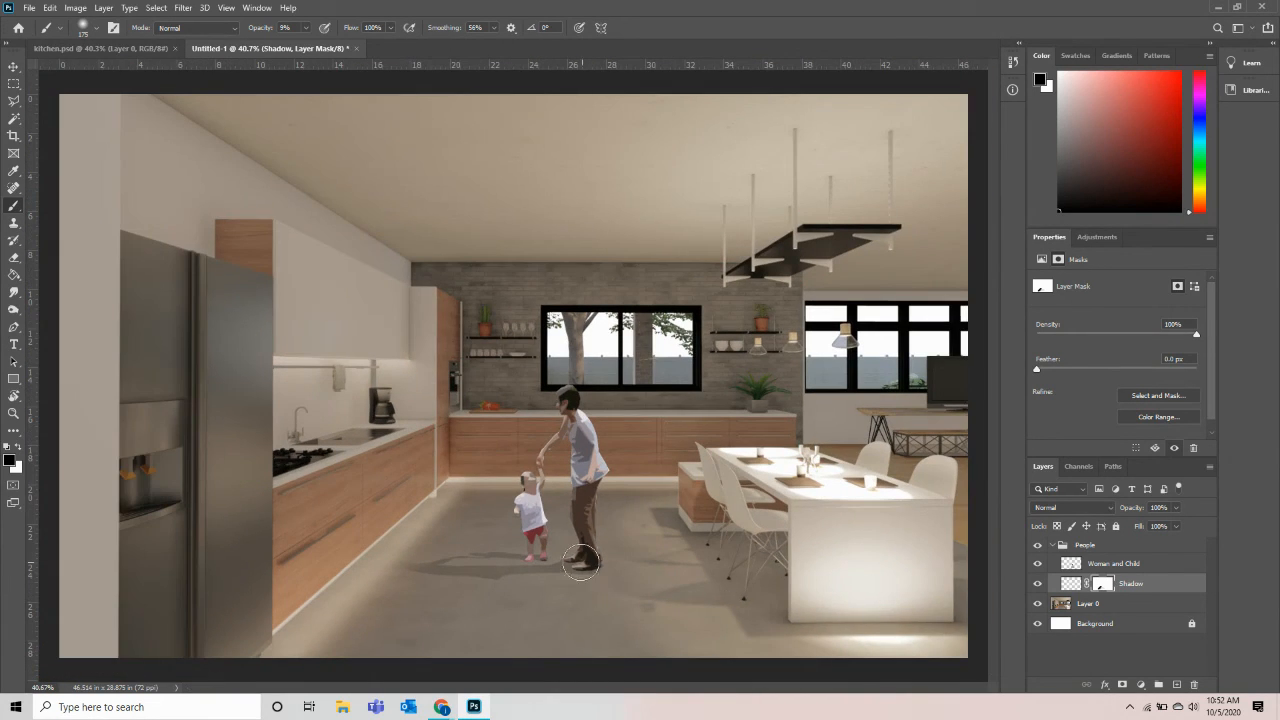
scroll(517, 568, up, 5)
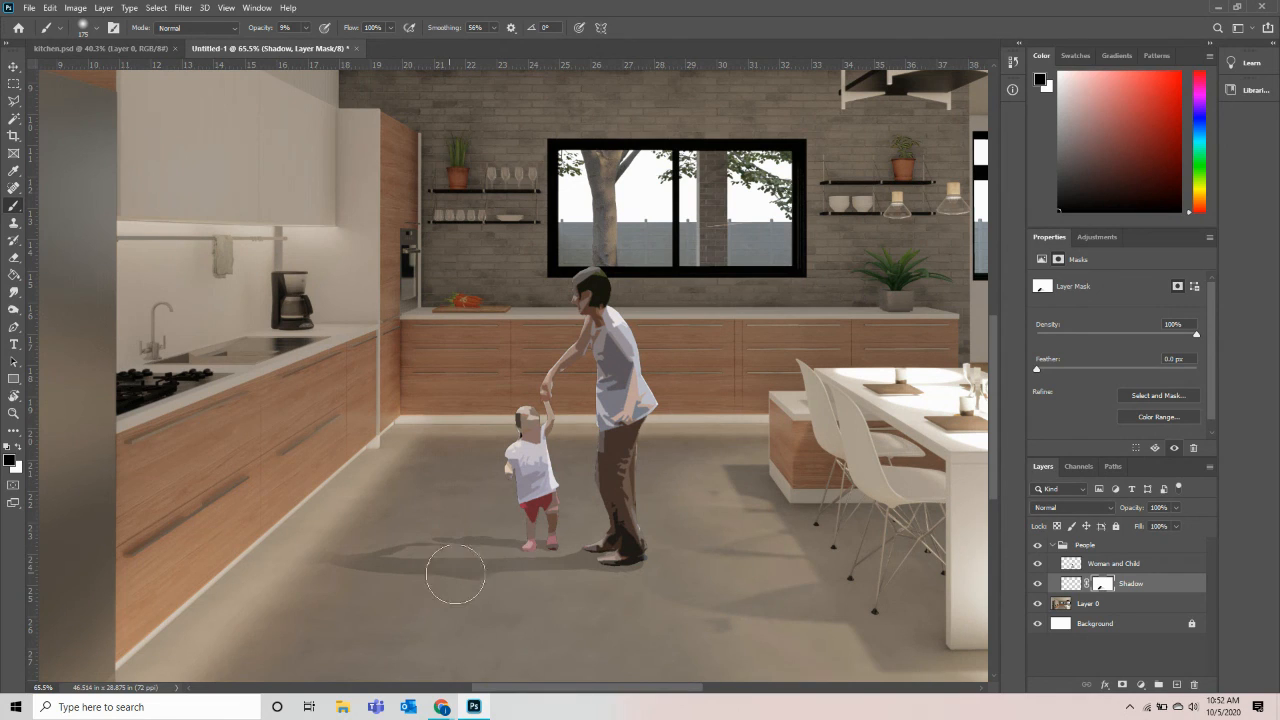
mouse_move(456, 574)
mouse_down()
mouse_move(477, 599)
mouse_move(554, 595)
mouse_move(493, 595)
mouse_move(444, 567)
mouse_move(366, 561)
mouse_move(432, 544)
mouse_move(343, 563)
mouse_up()
mouse_move(474, 540)
mouse_down()
mouse_move(392, 553)
mouse_move(464, 544)
mouse_move(422, 541)
mouse_move(463, 529)
mouse_move(442, 532)
mouse_move(336, 562)
mouse_move(310, 550)
mouse_move(464, 572)
mouse_move(296, 574)
mouse_move(566, 571)
mouse_move(542, 580)
mouse_move(628, 567)
mouse_move(546, 571)
mouse_move(513, 543)
mouse_up()
Step: Lower the Woman and Child layer's opacity to 65%
scroll(284, 519, down, 5)
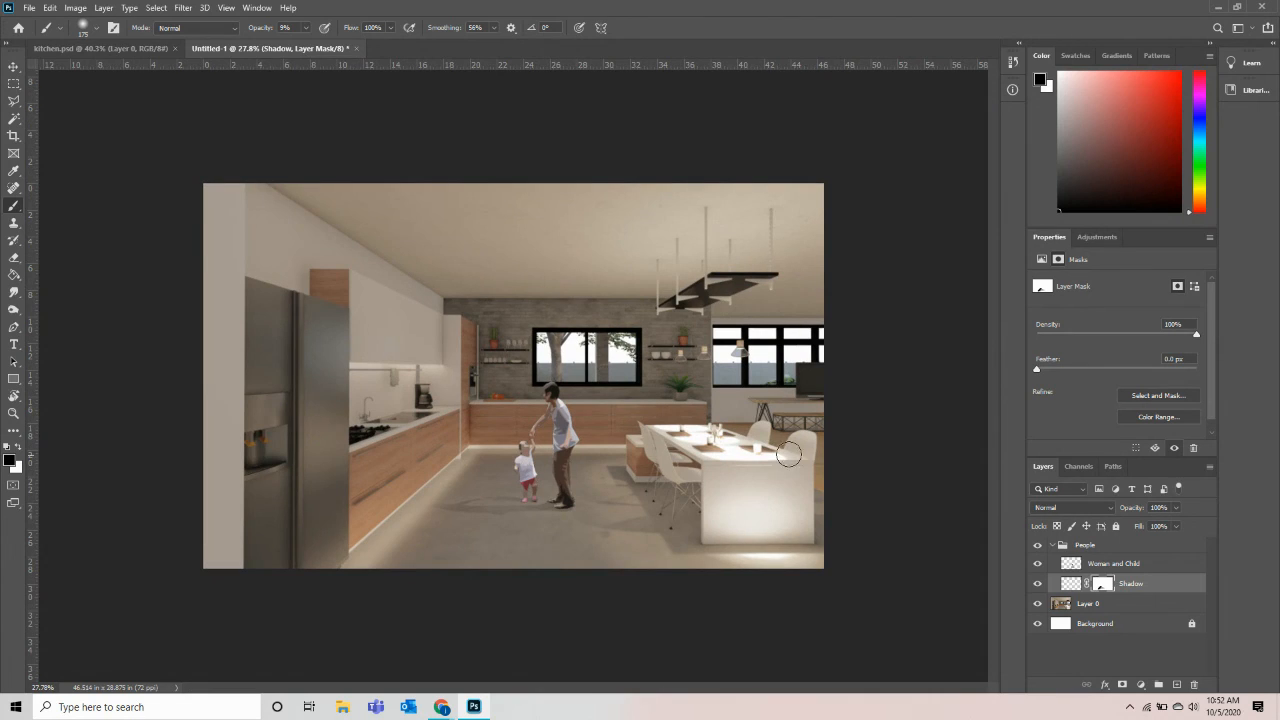
scroll(766, 509, up, 3)
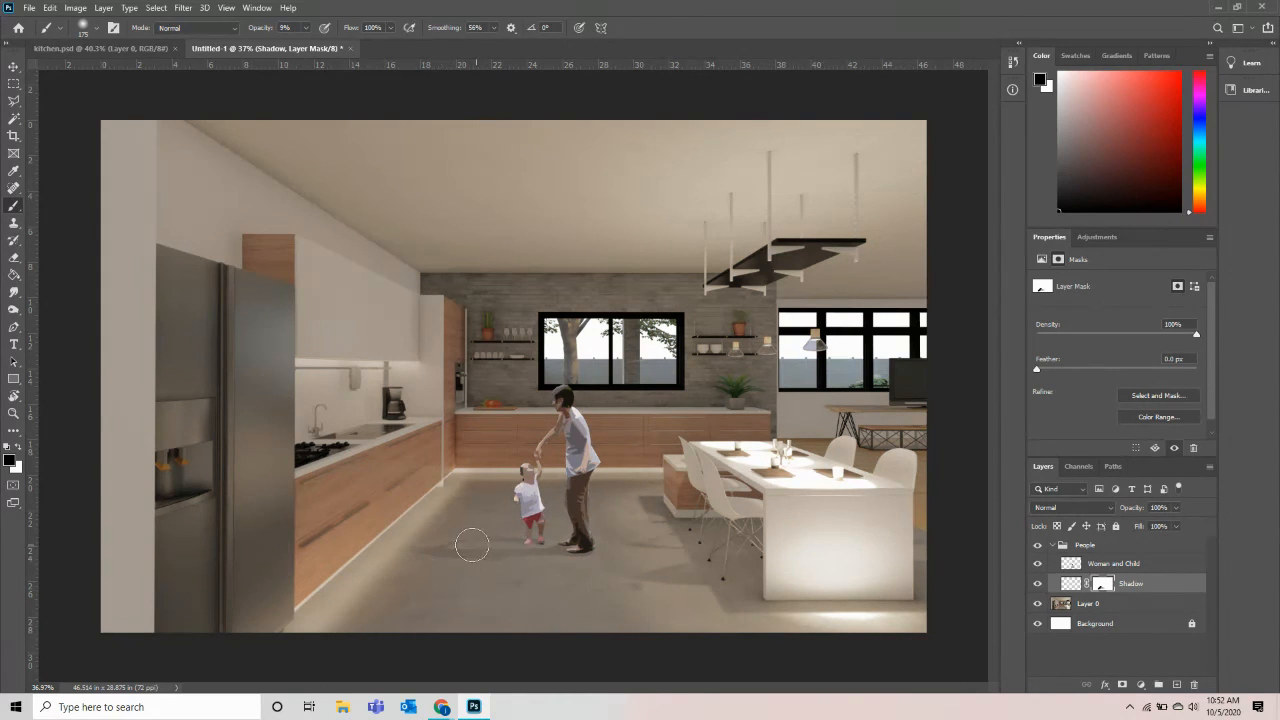
click(1150, 564)
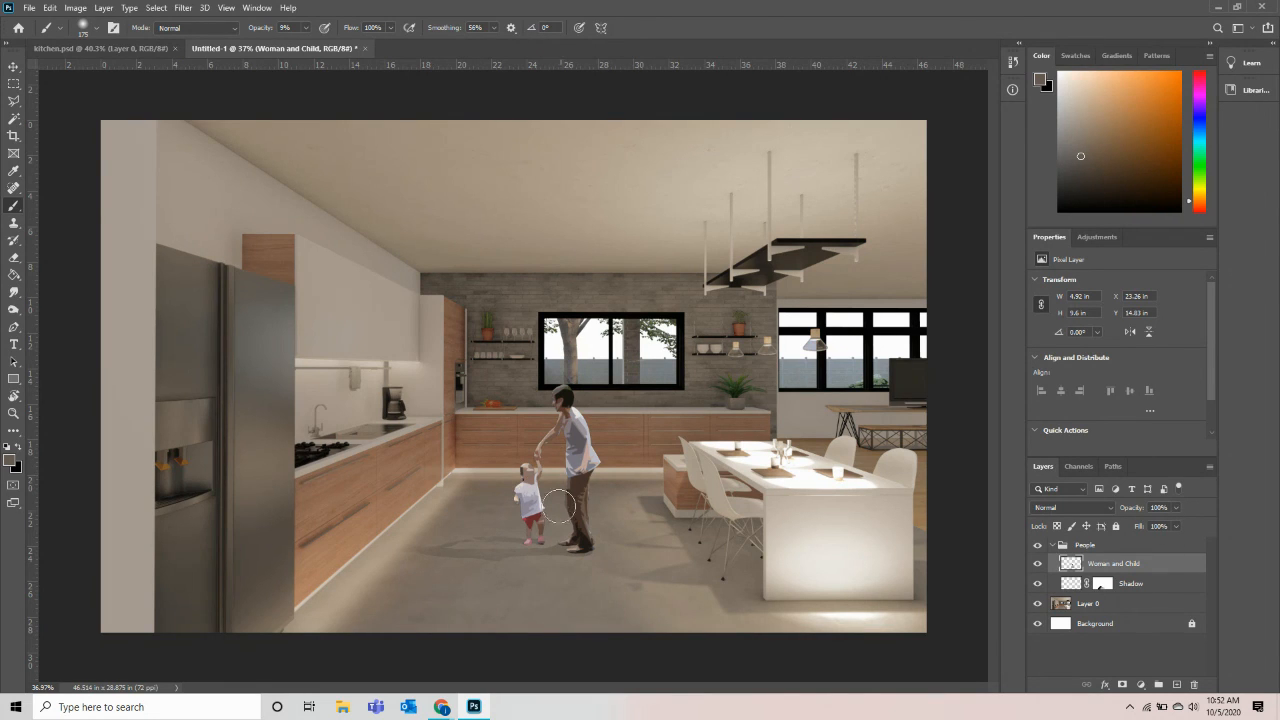
scroll(559, 507, up, 1)
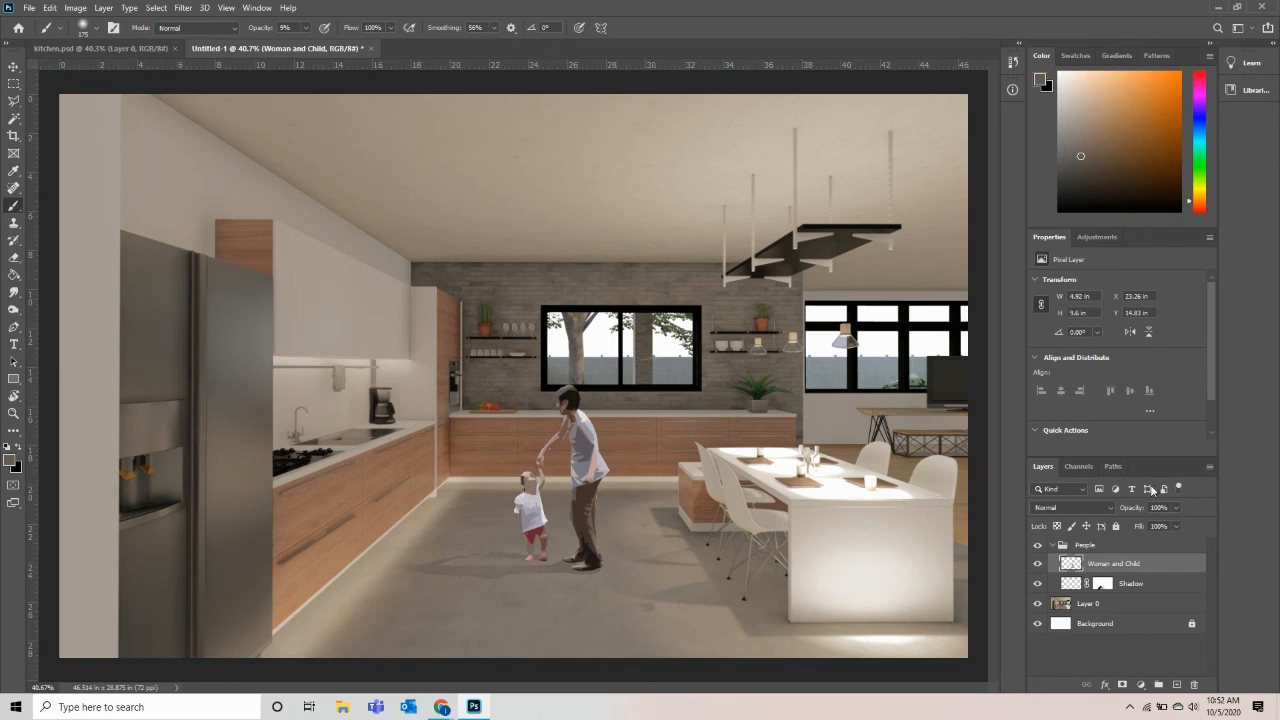
click(1177, 508)
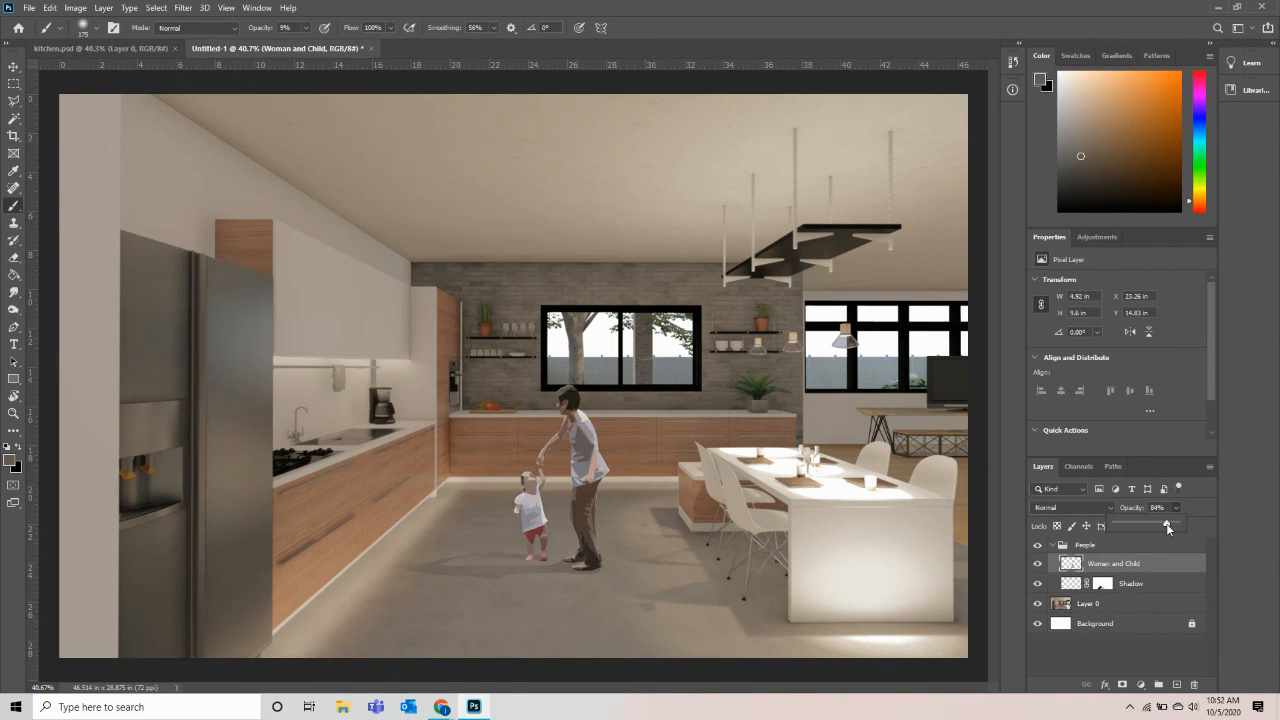
drag(1168, 528, 1158, 533)
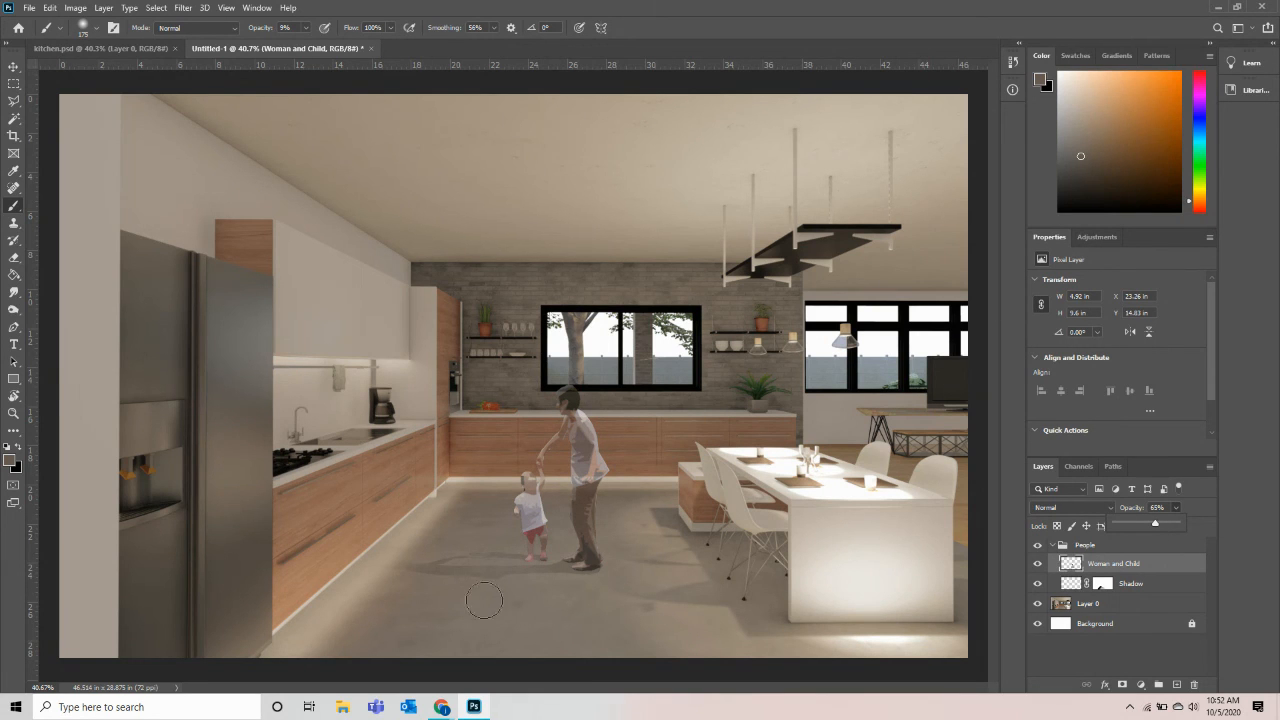
Step: Examine how the semi-transparent woman and child and their faded shadow blend into the kitchen scene
scroll(614, 443, up, 4)
scroll(614, 424, down, 5)
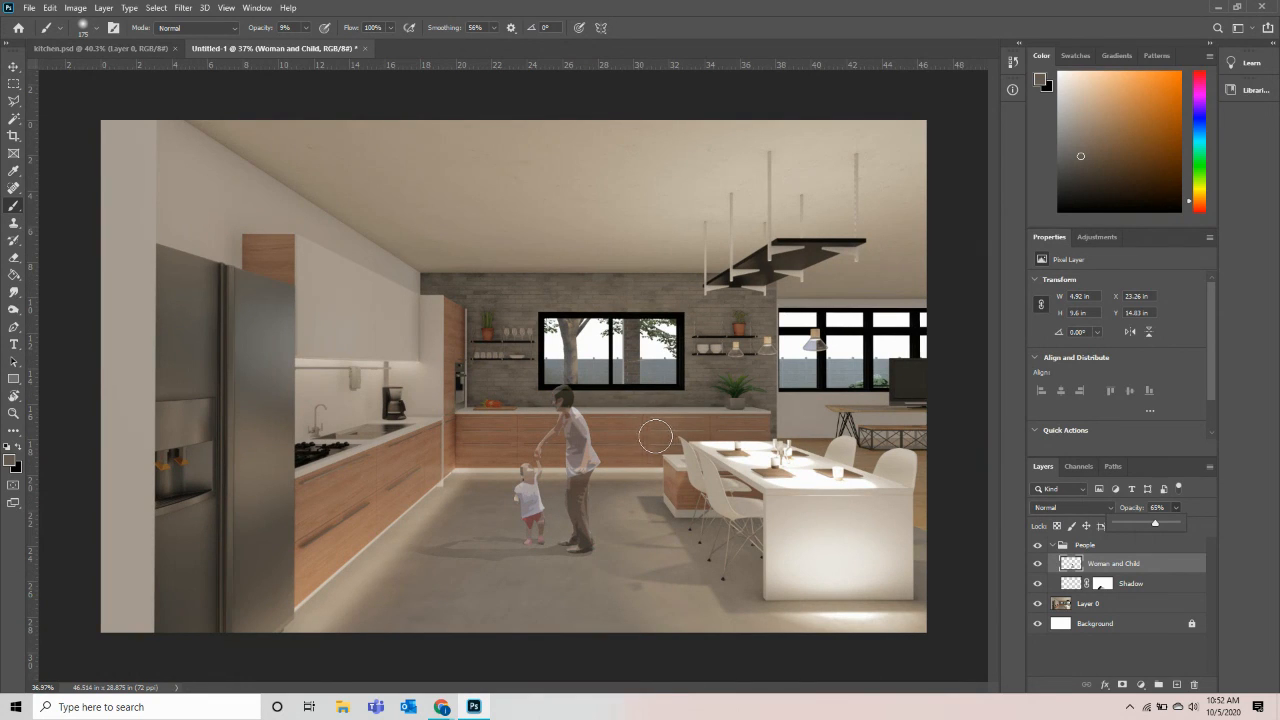
scroll(607, 411, up, 3)
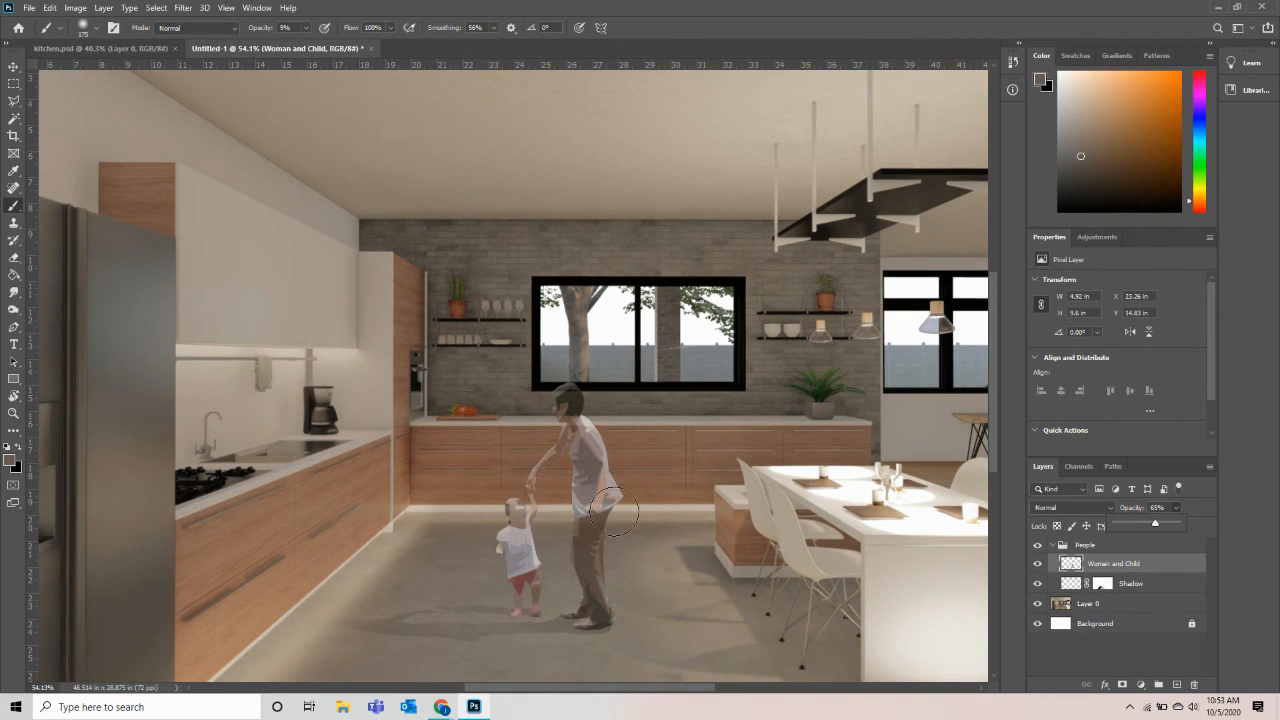
drag(627, 519, 560, 524)
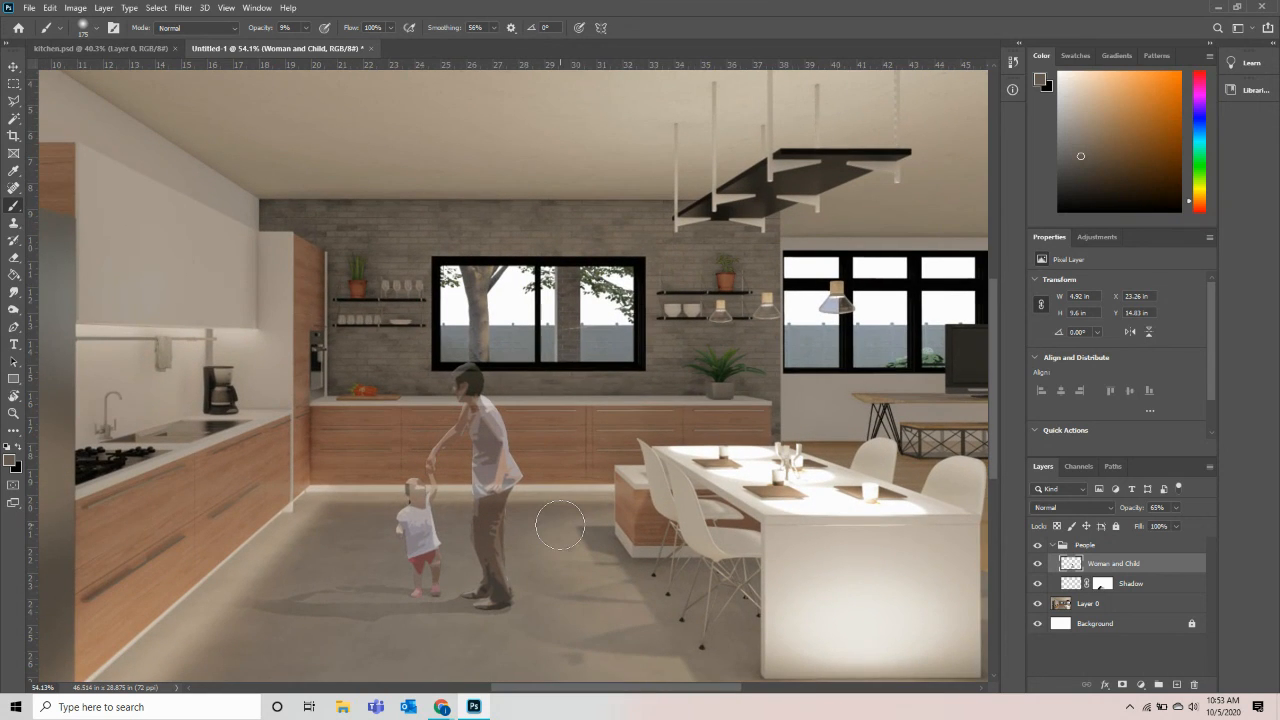
scroll(560, 524, down, 1)
scroll(560, 526, down, 1)
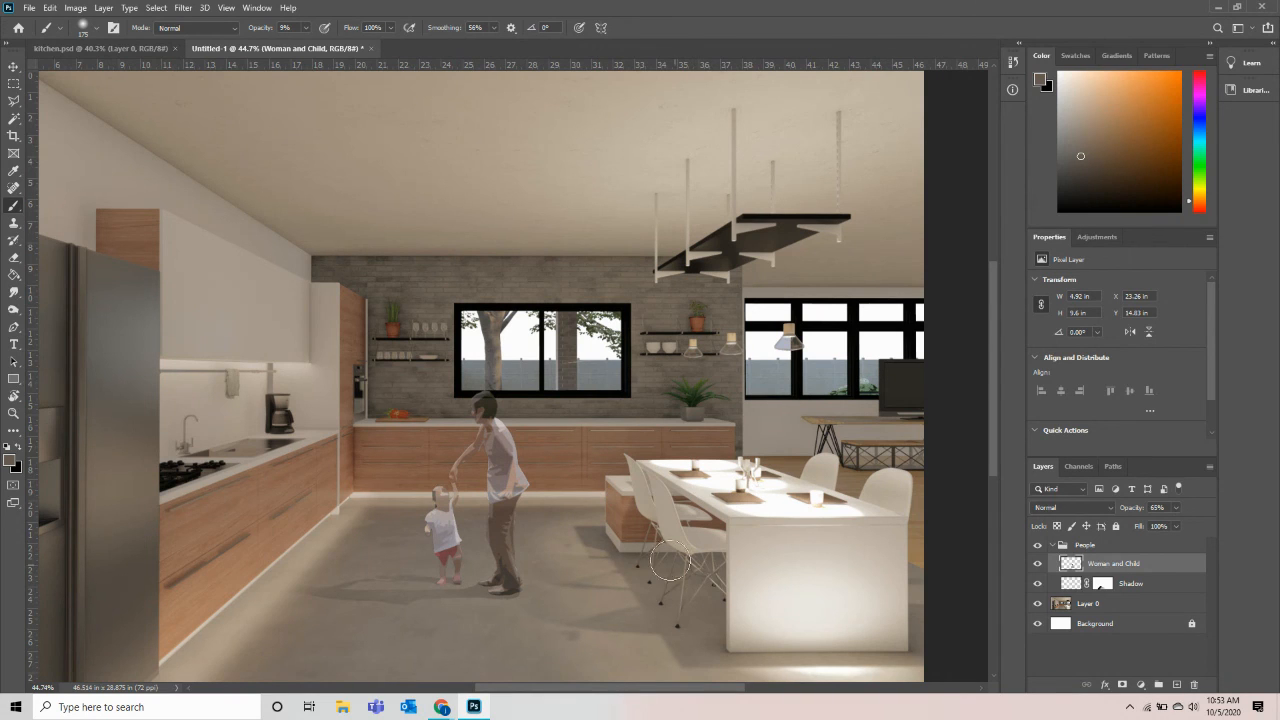
scroll(634, 545, down, 3)
scroll(634, 547, up, 1)
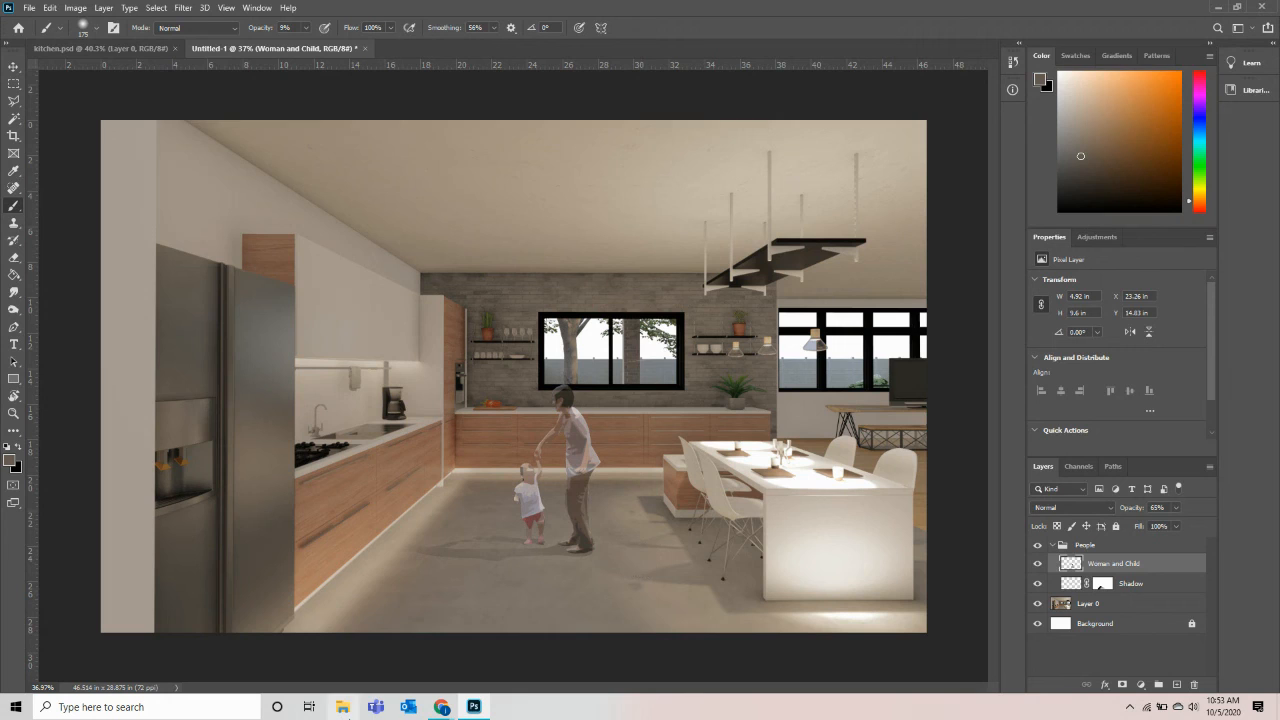
mouse_move(443, 708)
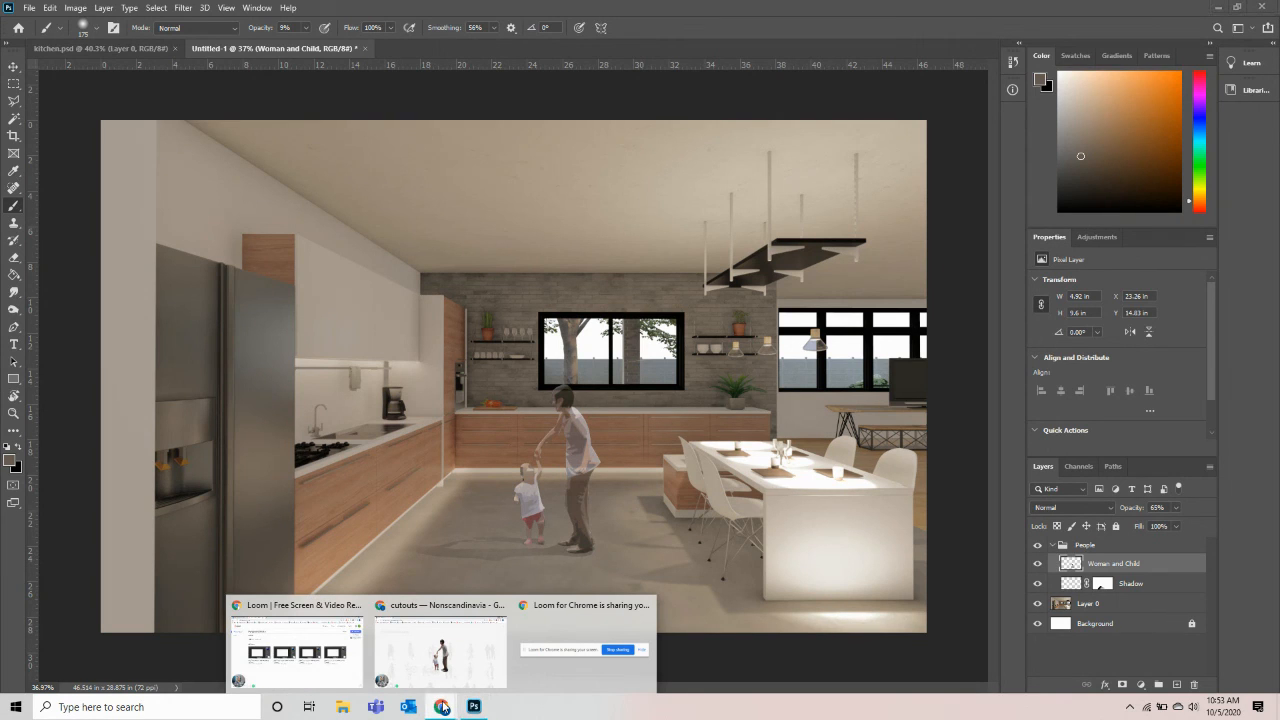